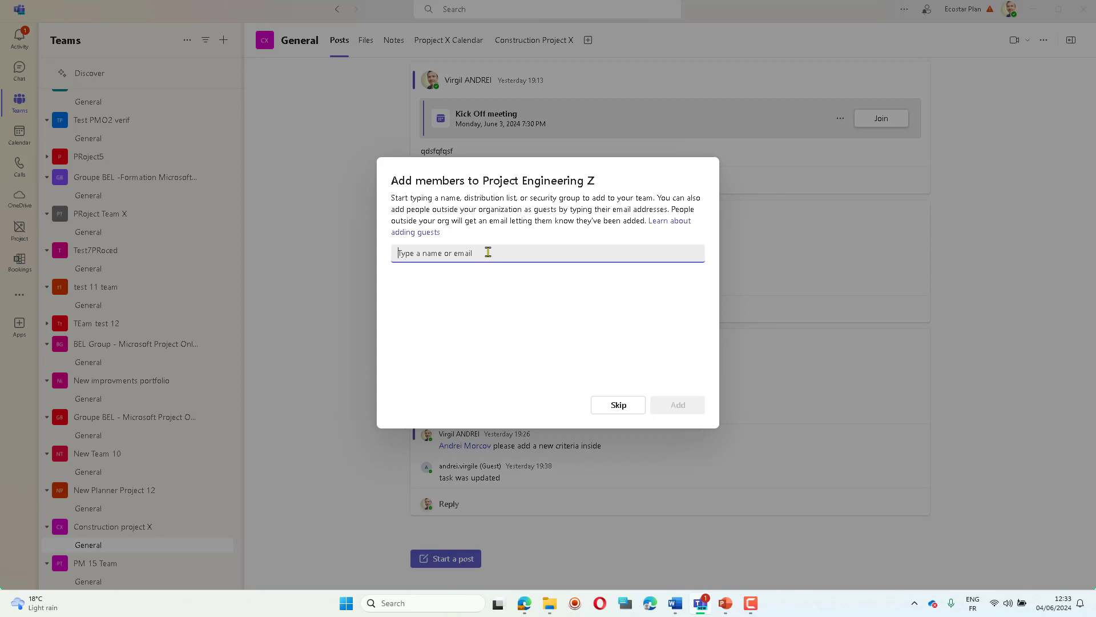
# Add an internal colleague as a member and an external contact as a guest to the Project Engineering Z team
pyautogui.write('morco')
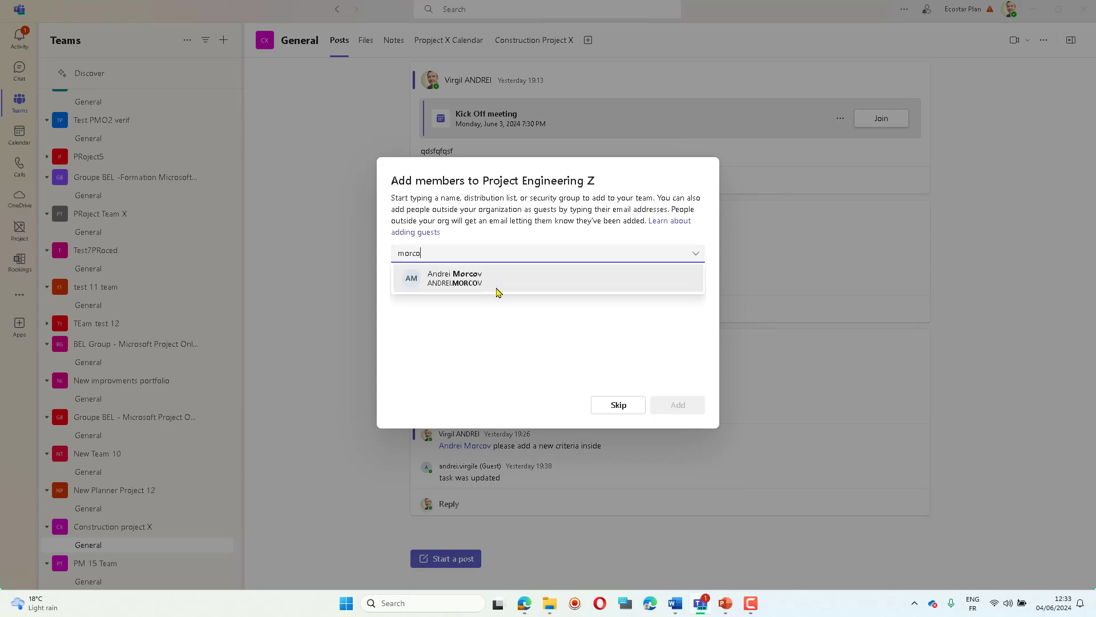
pyautogui.click(496, 289)
pyautogui.write('andr')
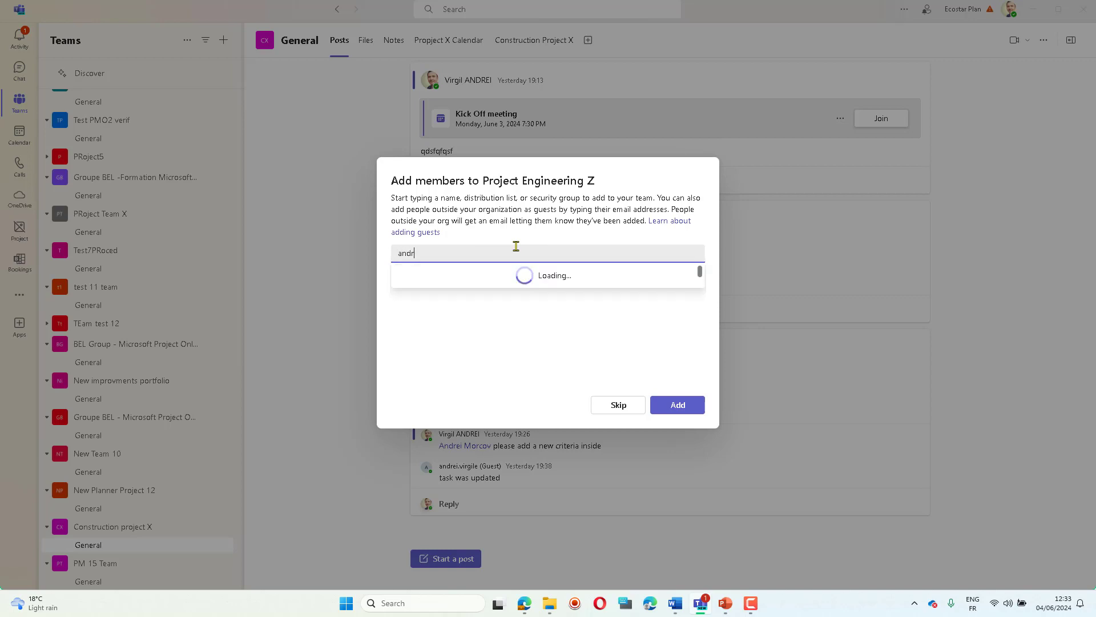
pyautogui.write('ei')
pyautogui.click(524, 287)
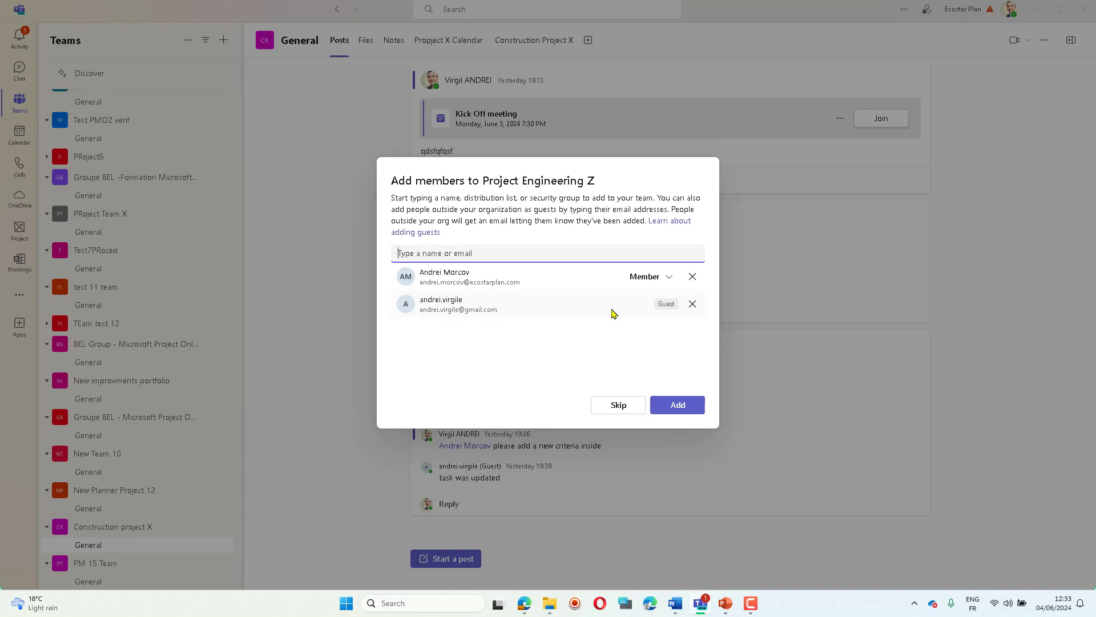
pyautogui.click(680, 406)
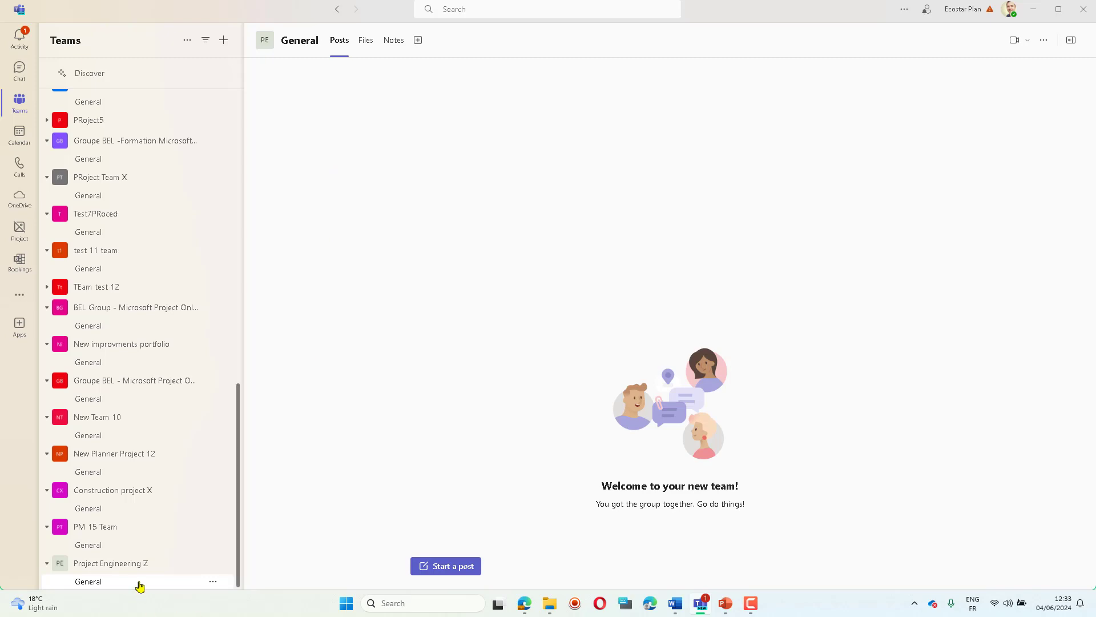
# Create a Word document named Project Charter in the files of Project Engineering Z's General channel
pyautogui.hotkey('alt', 'Tab')
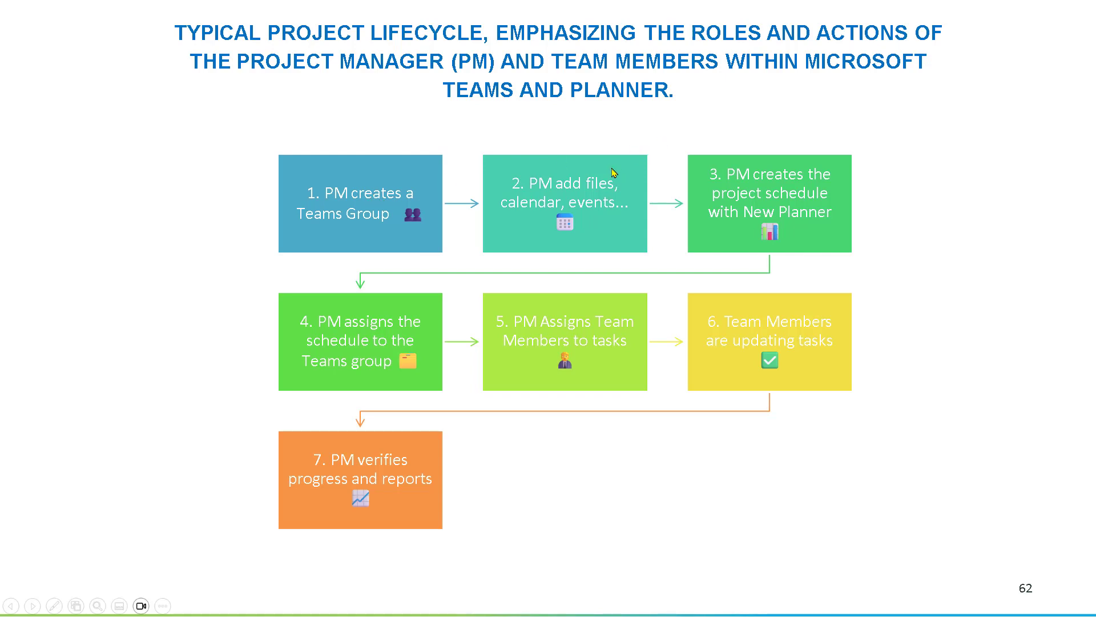
pyautogui.hotkey('alt', 'Tab')
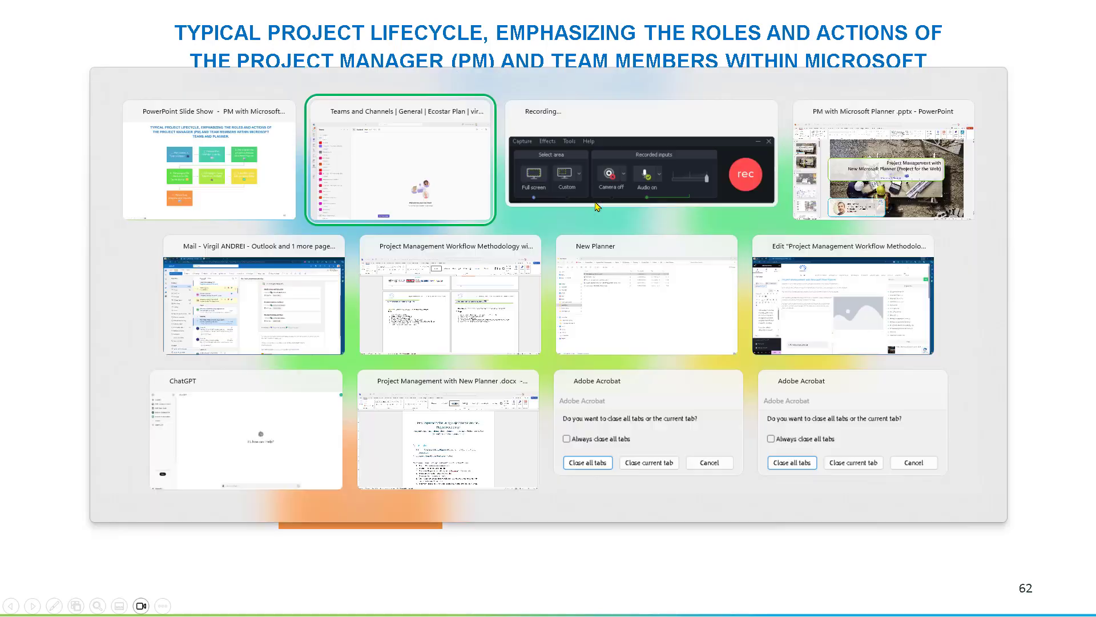
pyautogui.click(370, 48)
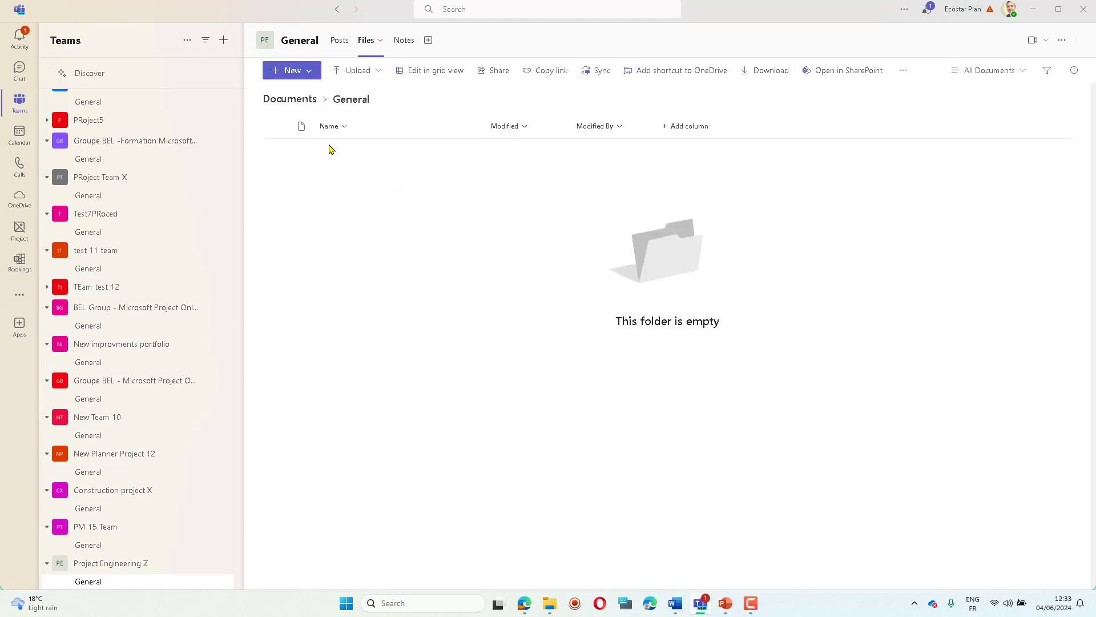
pyautogui.click(313, 75)
pyautogui.click(331, 115)
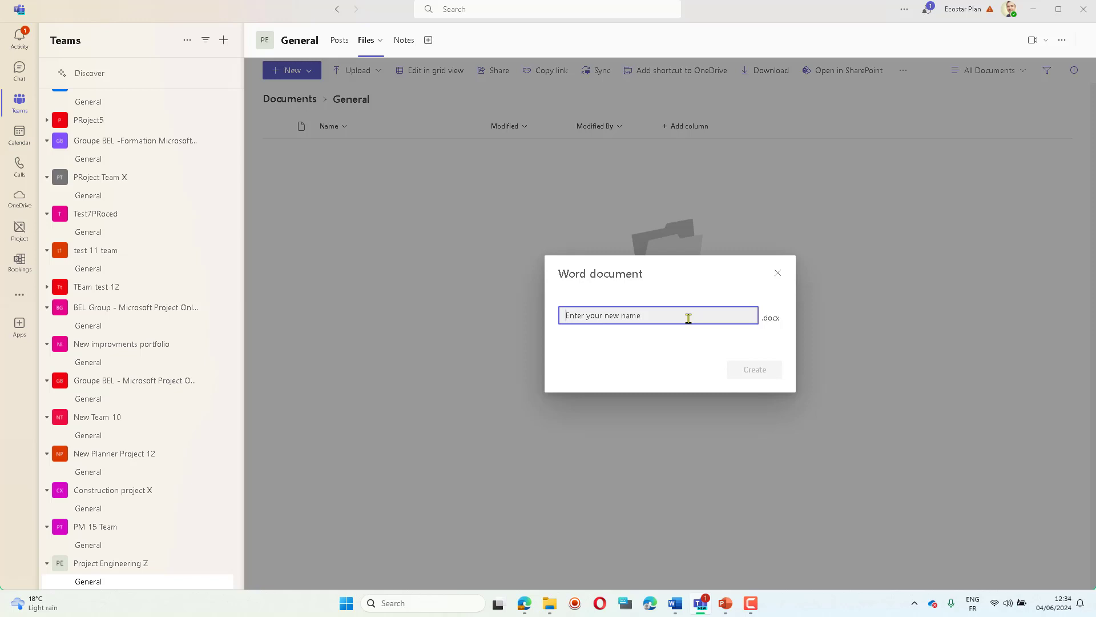
pyautogui.write('Project Charter')
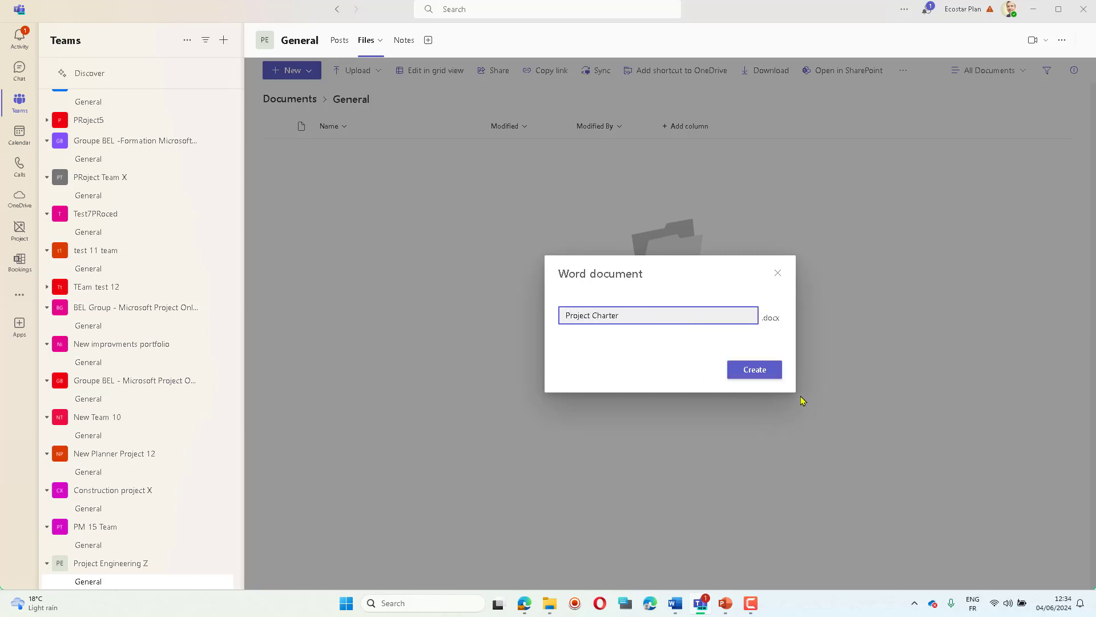
pyautogui.click(762, 374)
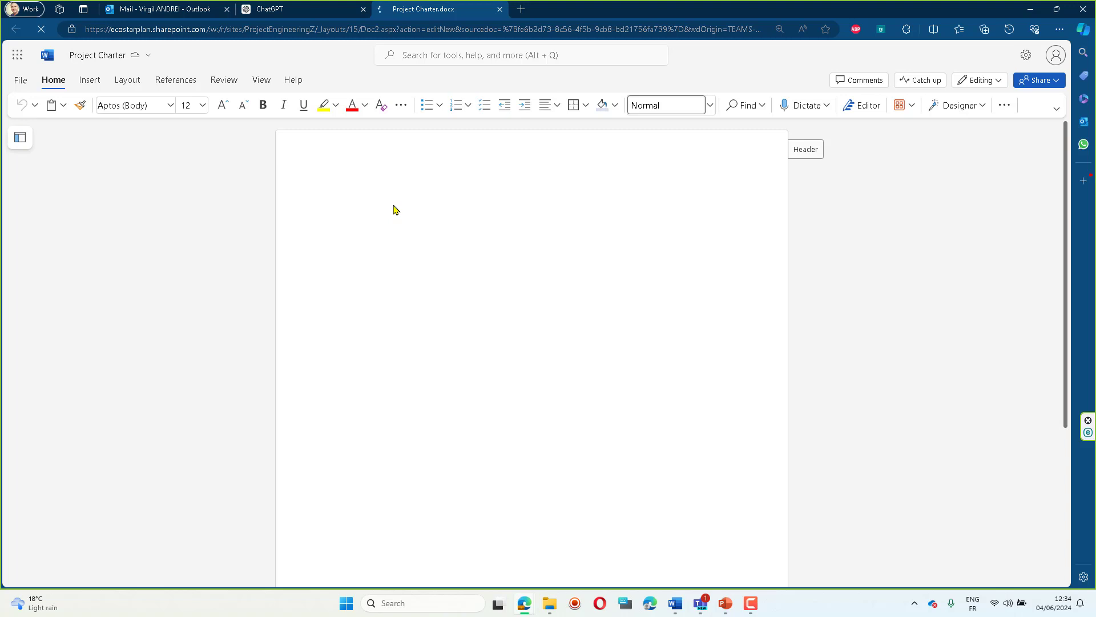
# Write the heading line "Project Charter Design Project" and two placeholder lines, "Sdfgdg" and "Sd", in the document
pyautogui.write('Project Charter Desig')
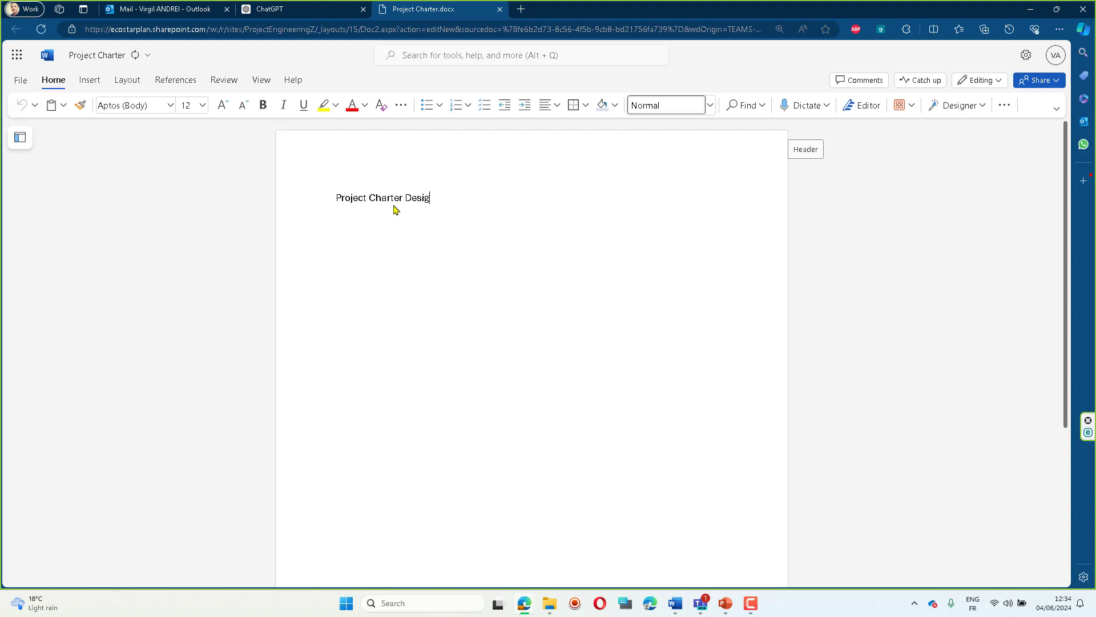
pyautogui.write('n P')
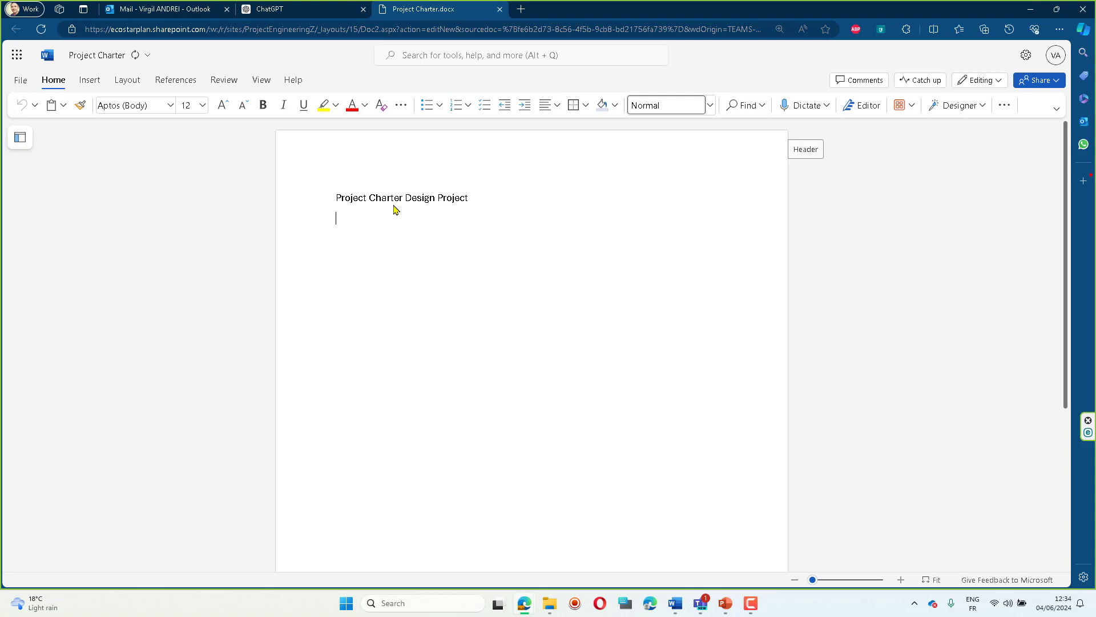
pyautogui.write('roject')
pyautogui.press('Return')
pyautogui.write('s')
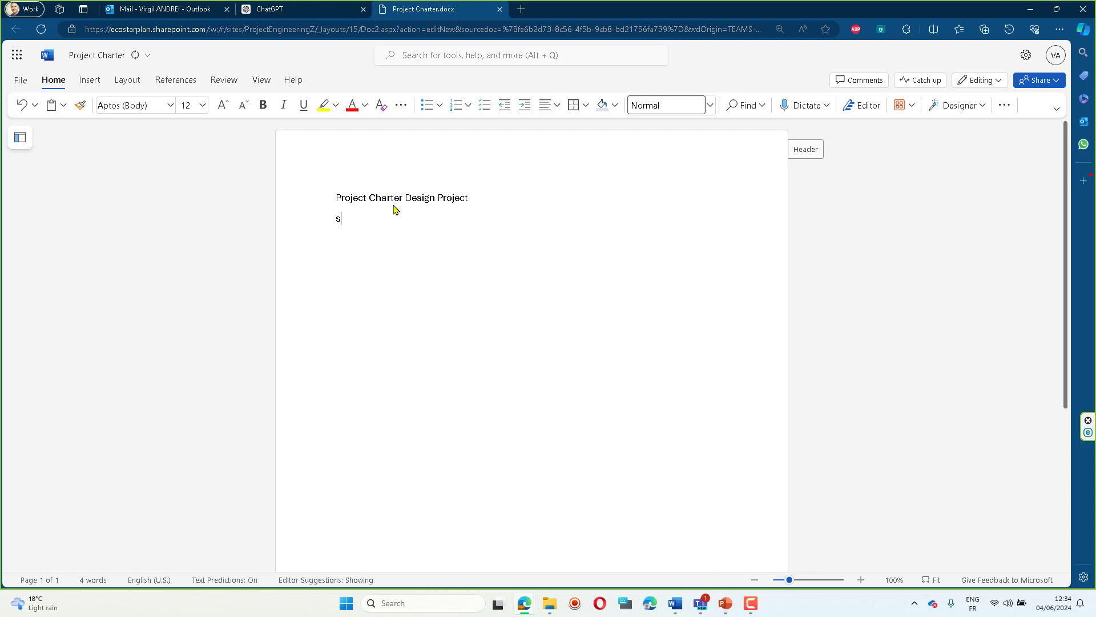
pyautogui.write('dfgdg')
pyautogui.press('Return')
pyautogui.write('sd')
pyautogui.press('Return')
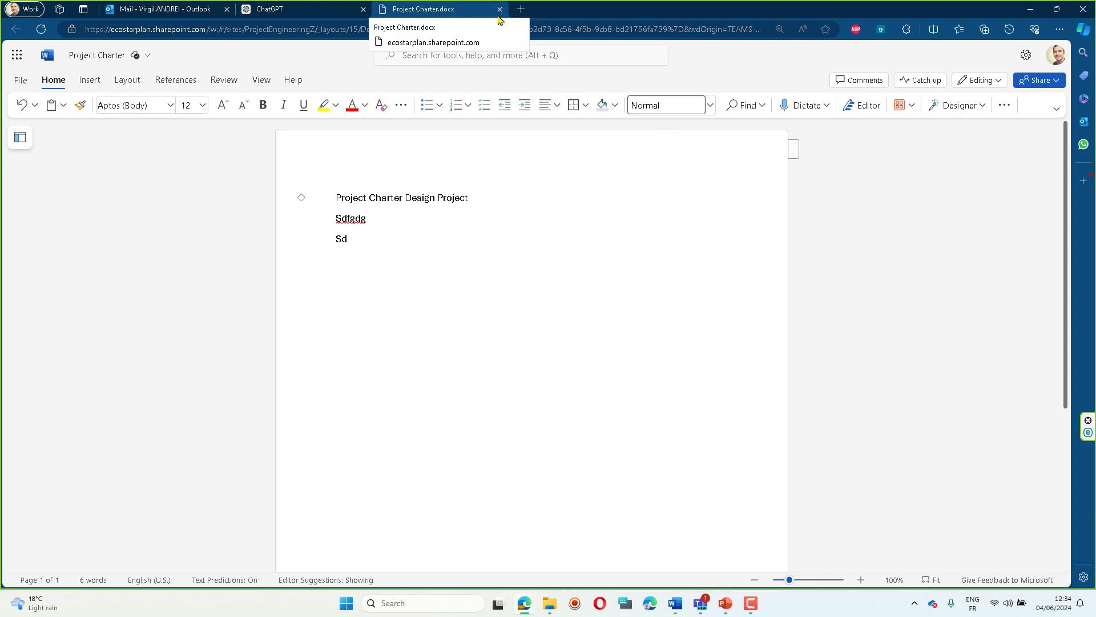
# Switch back to Teams and add a calendar tab named Channel Calendar to the General channel
pyautogui.hotkey('alt', 'Tab')
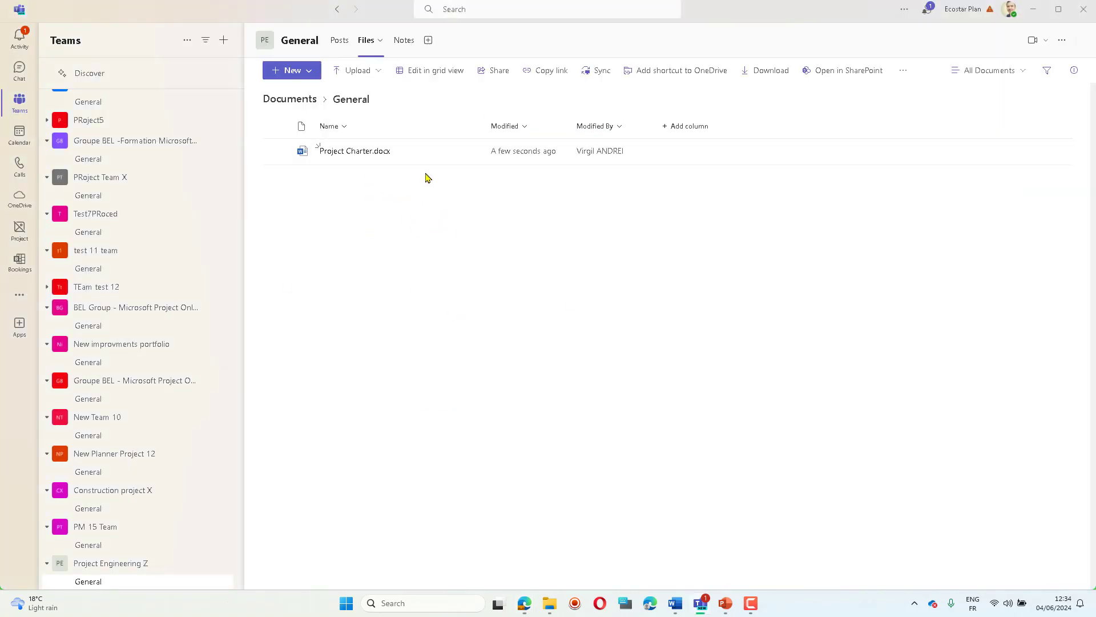
pyautogui.click(429, 41)
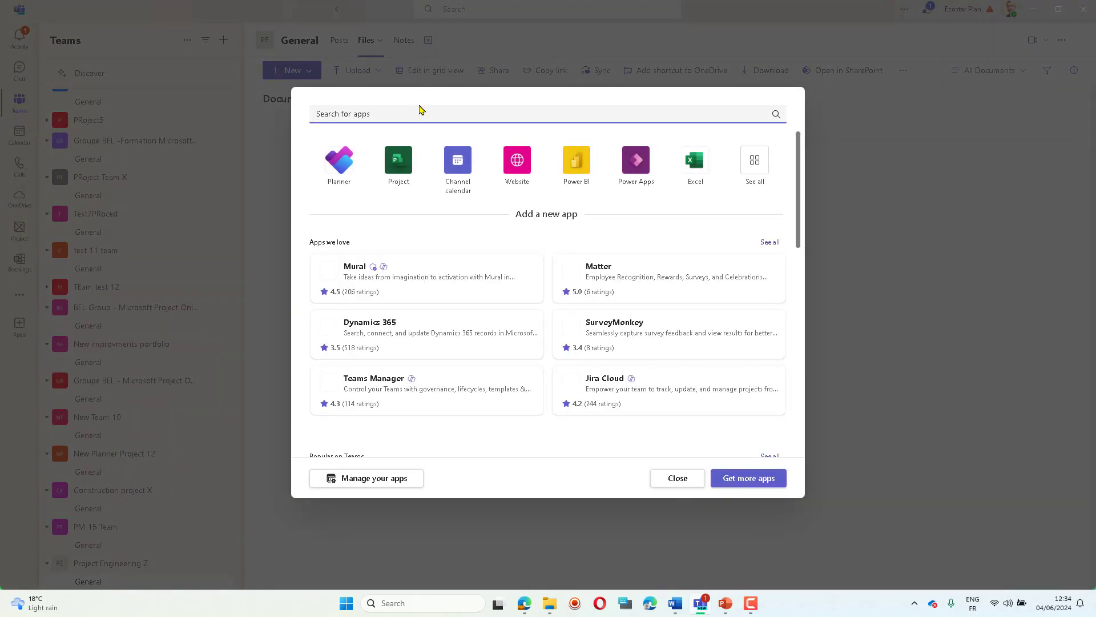
pyautogui.write('calend')
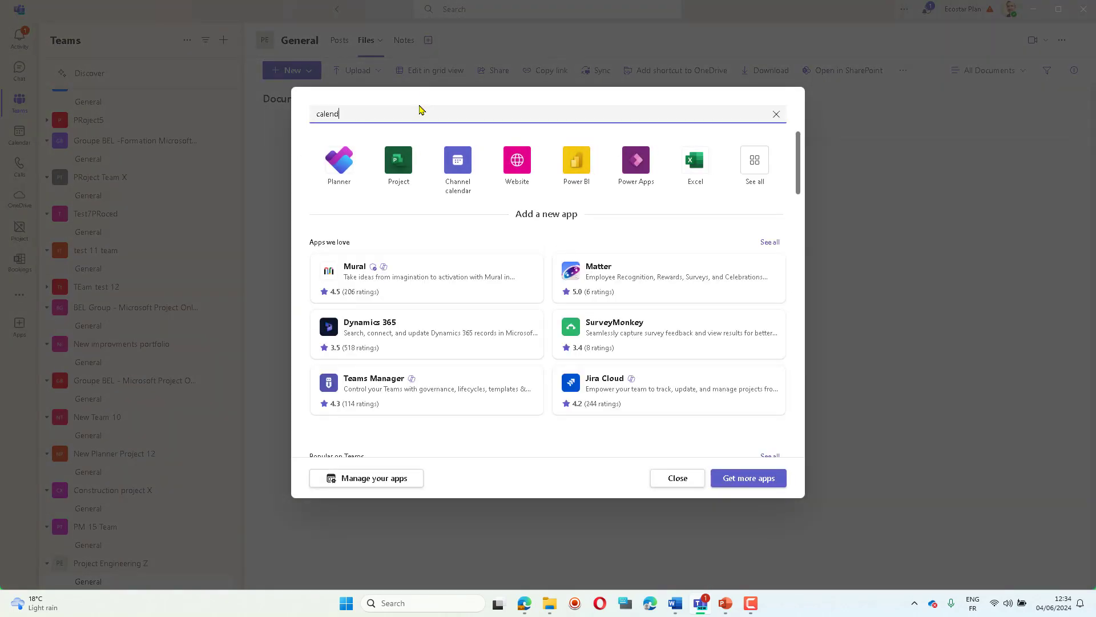
pyautogui.click(553, 163)
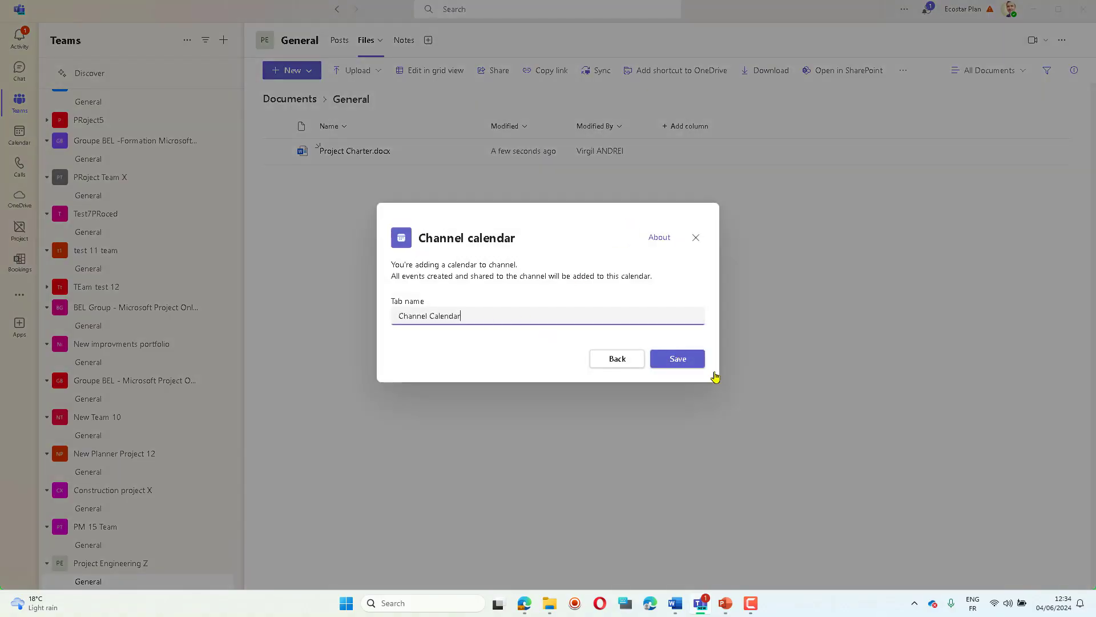
pyautogui.click(690, 361)
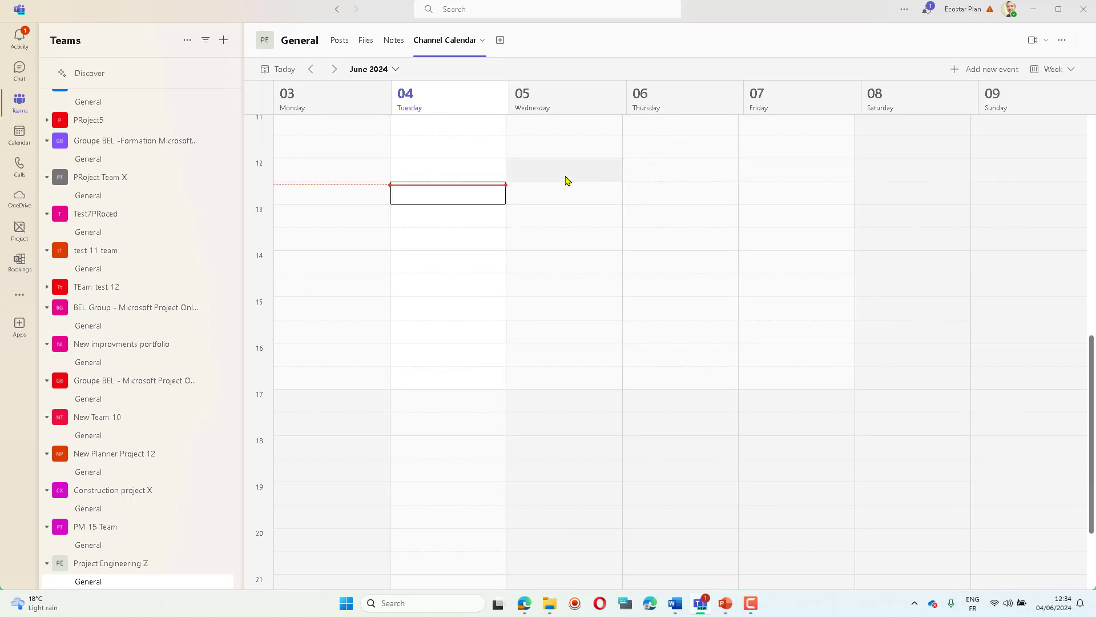
# Start a new channel calendar event titled "Kick Off meeting" and add the internal colleague as a required attendee
pyautogui.click(989, 70)
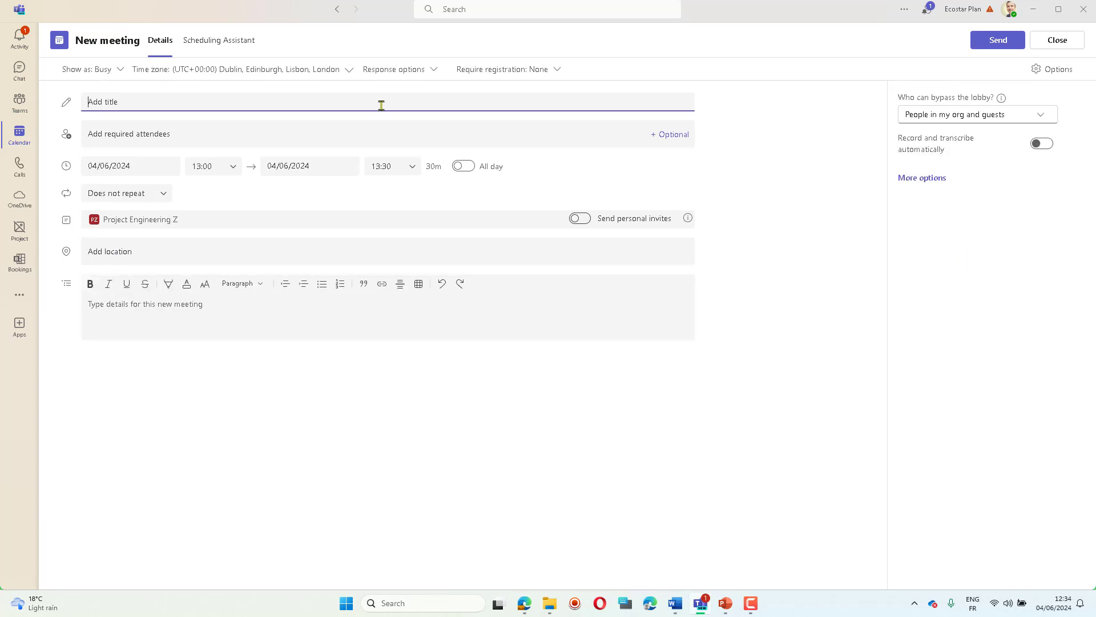
pyautogui.write('Kick Off meeting')
pyautogui.click(230, 143)
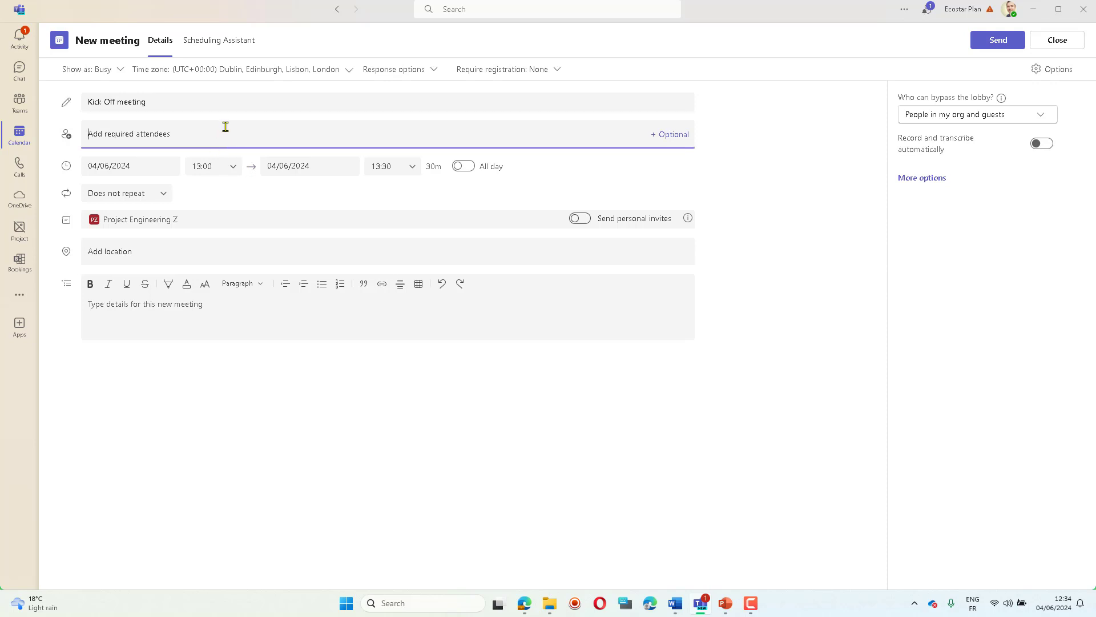
pyautogui.write('mor')
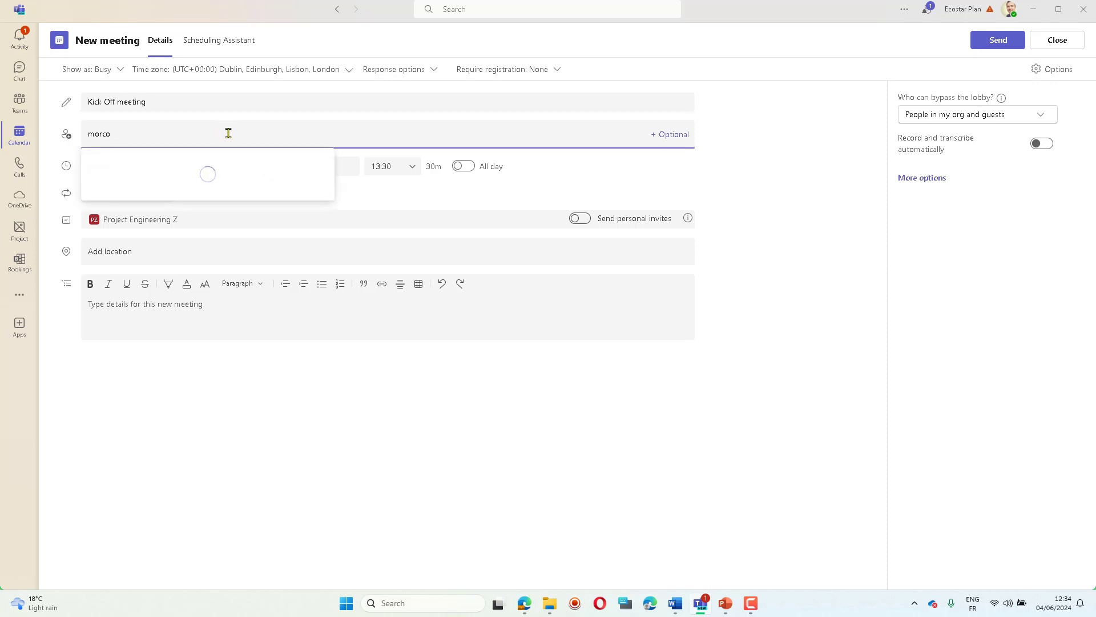
pyautogui.write('co')
pyautogui.press('BackSpace')
pyautogui.press('BackSpace')
pyautogui.press('BackSpace')
pyautogui.press('BackSpace')
pyautogui.press('BackSpace')
pyautogui.write('andrei')
pyautogui.click(210, 172)
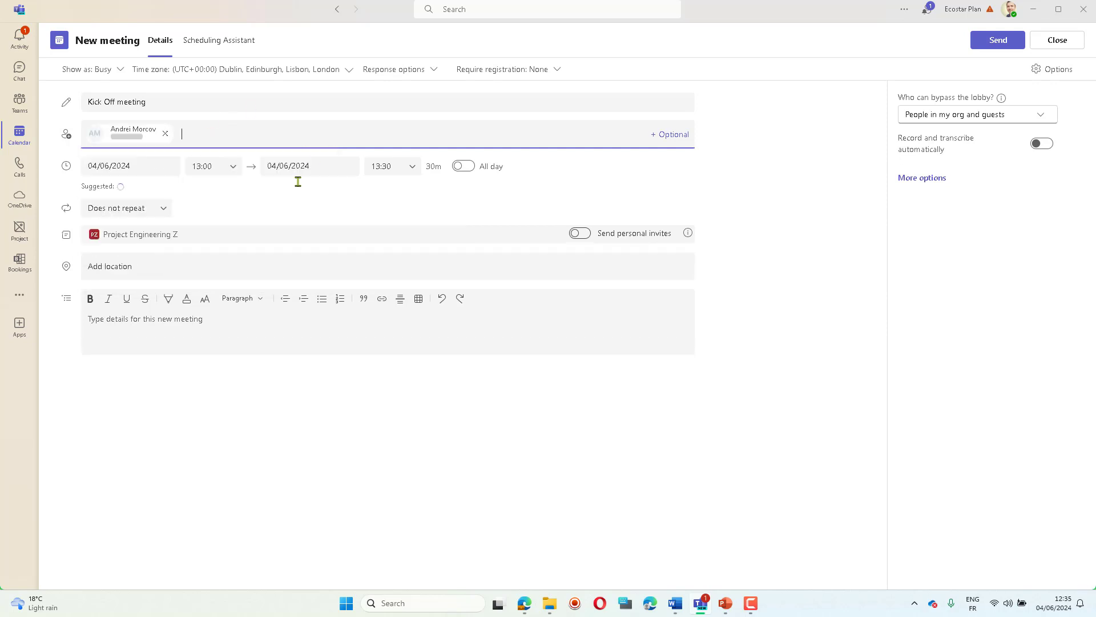
# Add the guest contact as the second required attendee and send the Kick Off meeting invitation
pyautogui.write('voirgil')
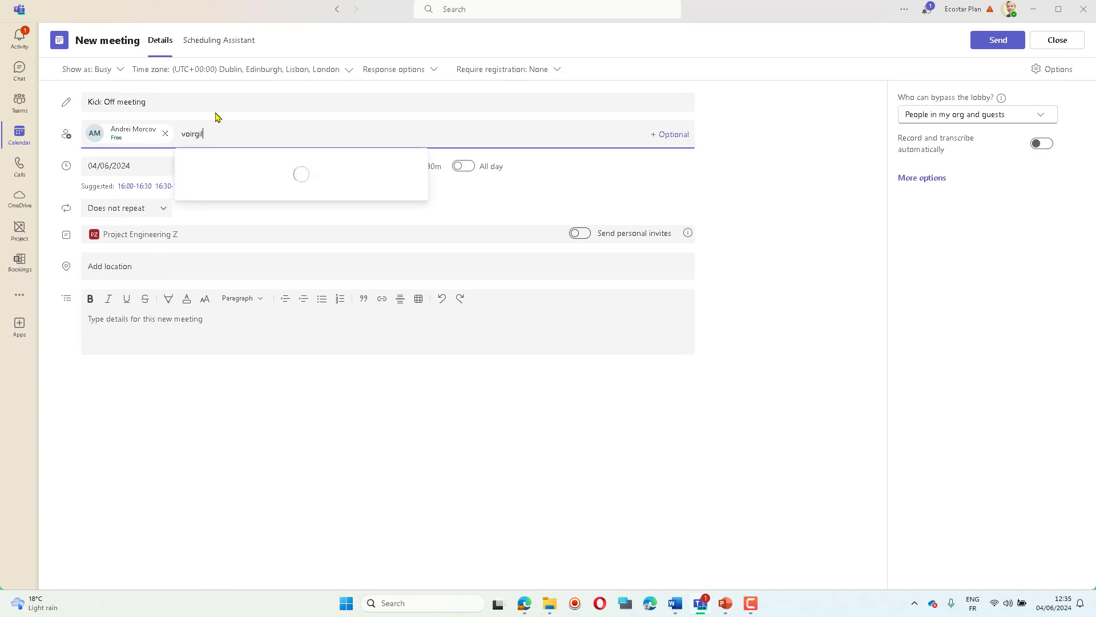
pyautogui.write('g')
pyautogui.press('BackSpace')
pyautogui.press('BackSpace')
pyautogui.press('BackSpace')
pyautogui.write('irgil')
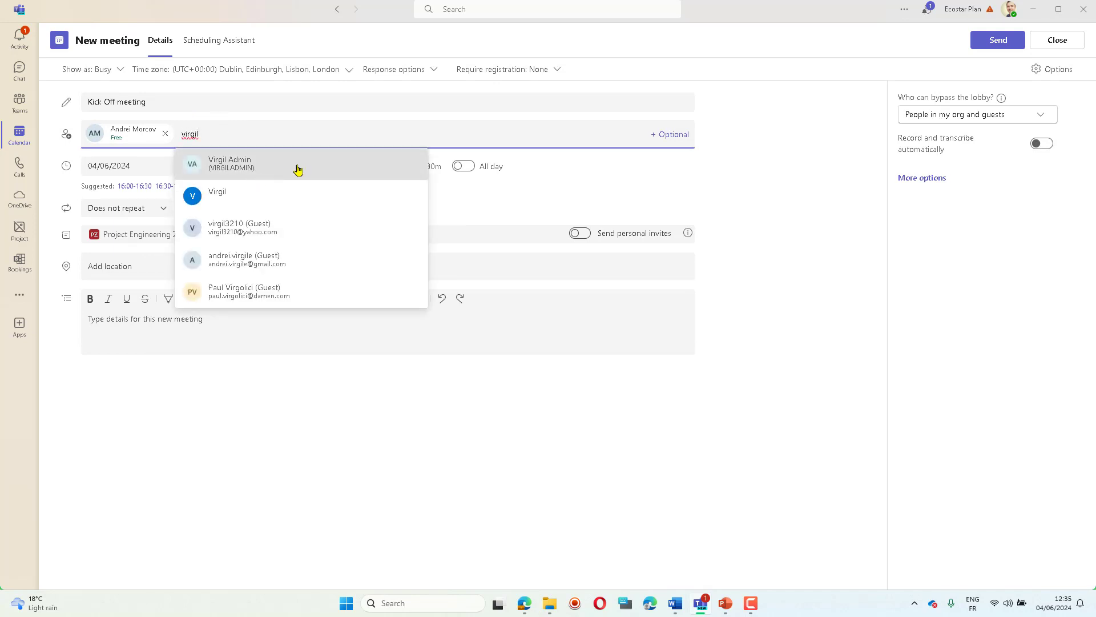
pyautogui.click(320, 266)
pyautogui.click(999, 40)
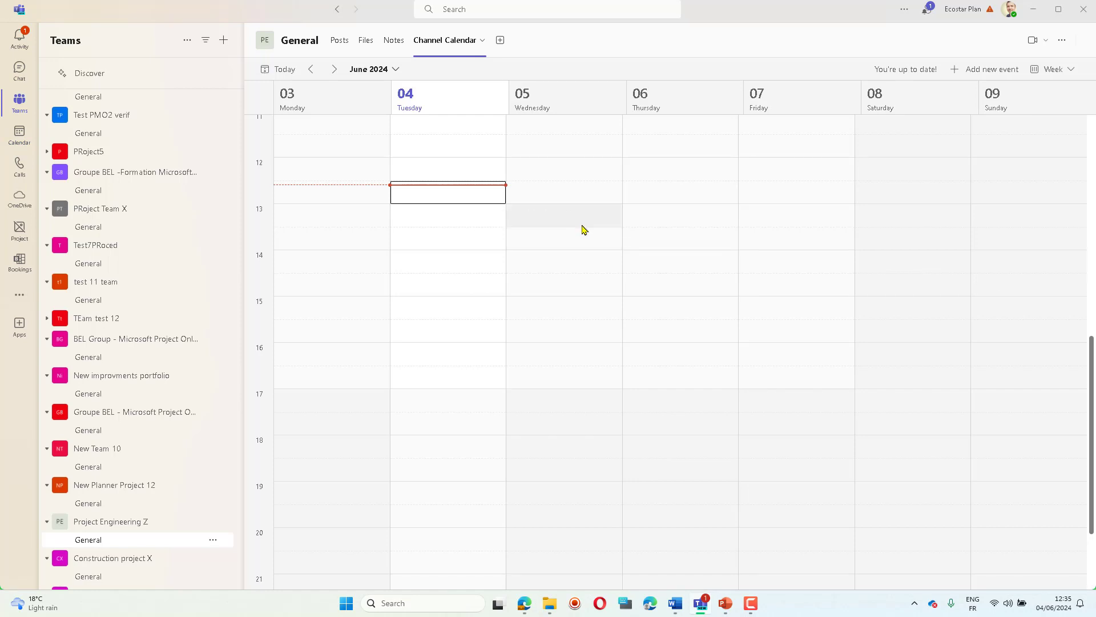
# Check the General channel's calendar for the Kick Off meeting, reloading it by way of the channel's notes
pyautogui.scroll(3, 460, 279)
pyautogui.scroll(-3, 477, 245)
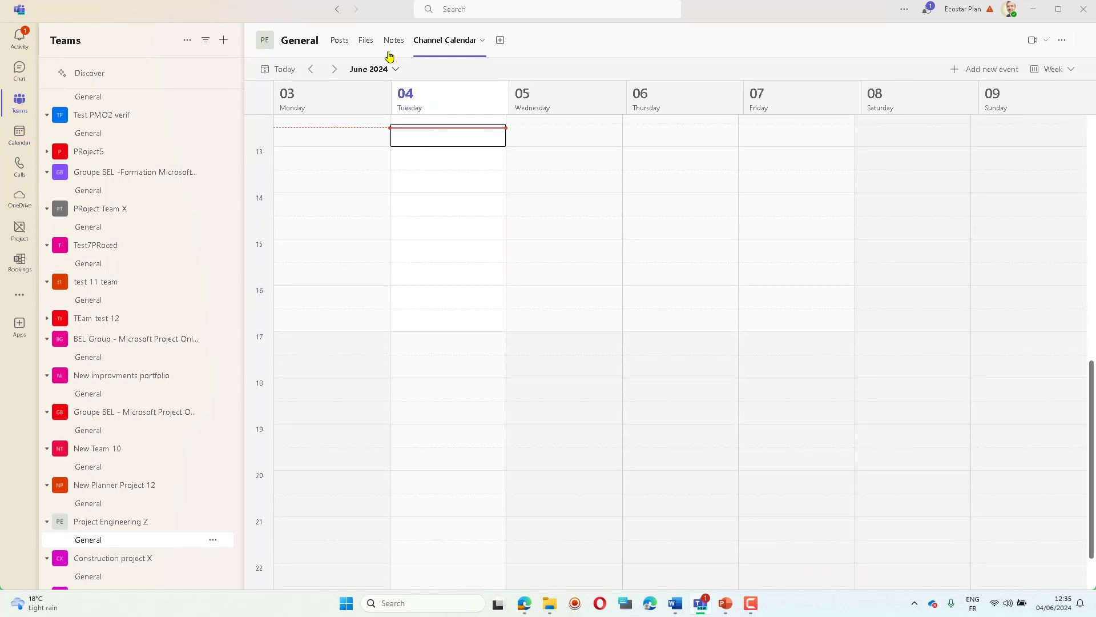
pyautogui.click(394, 49)
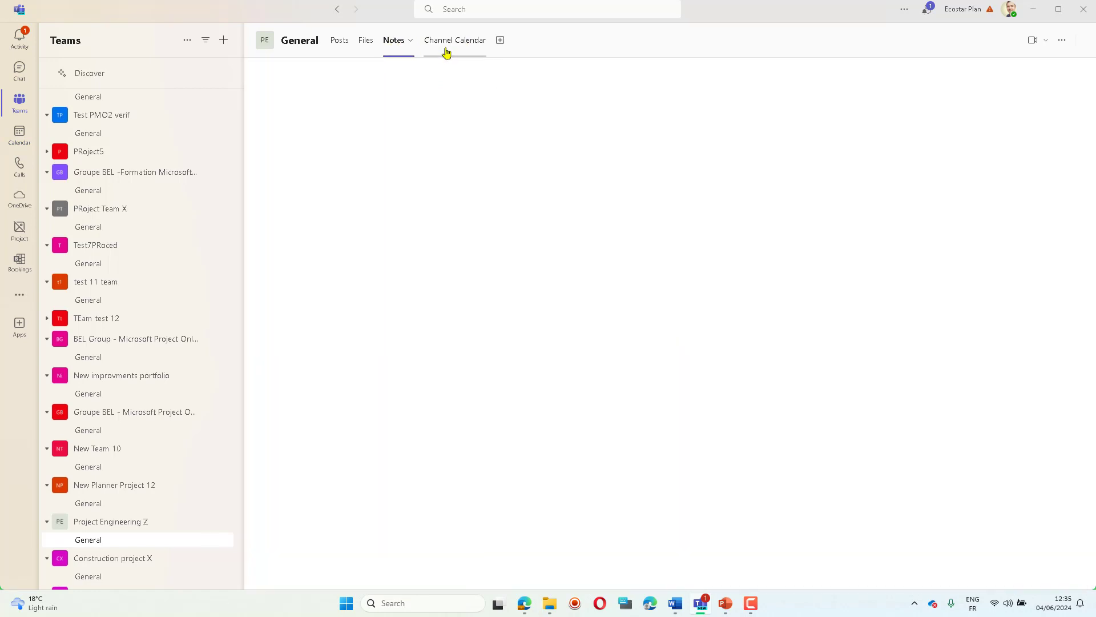
pyautogui.click(458, 50)
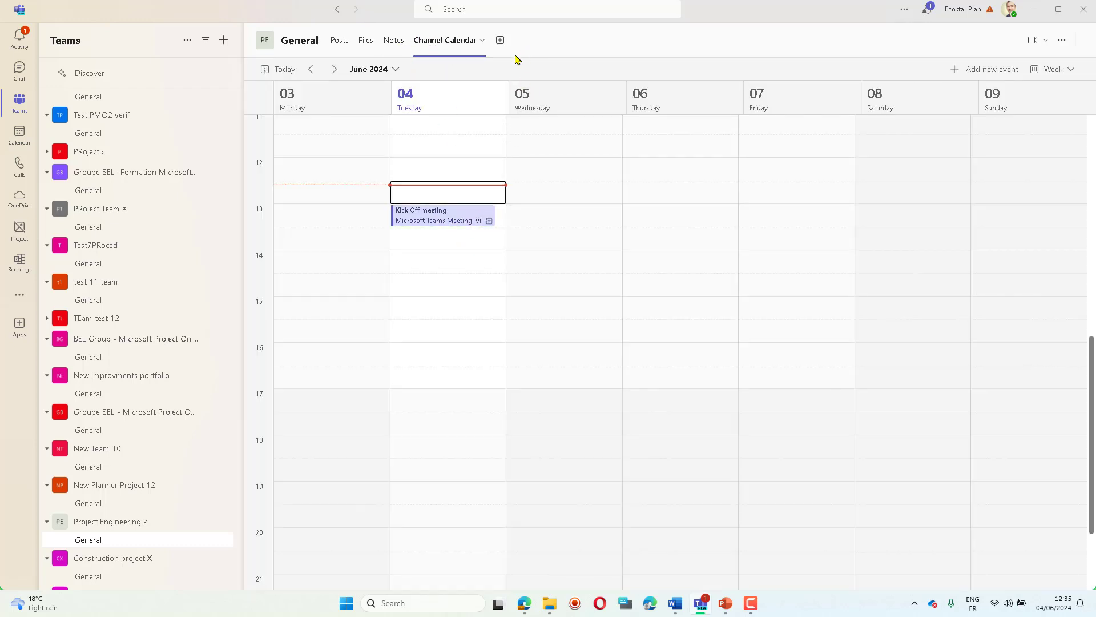
pyautogui.hotkey('alt', 'Tab')
pyautogui.hotkey('alt', 'Tab')
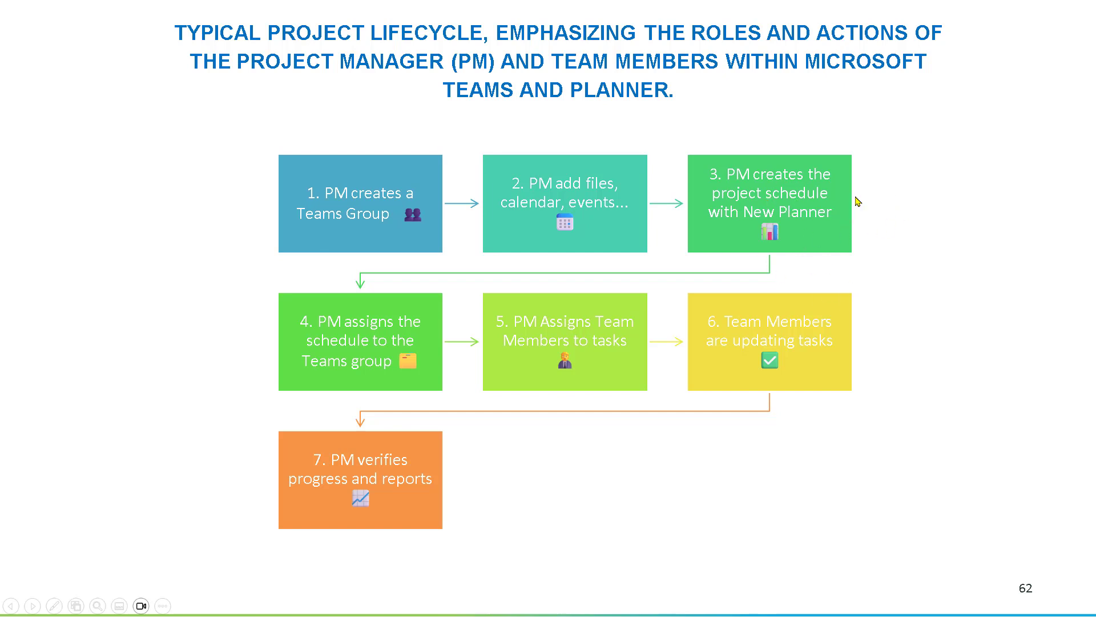
pyautogui.hotkey('alt', 'Tab')
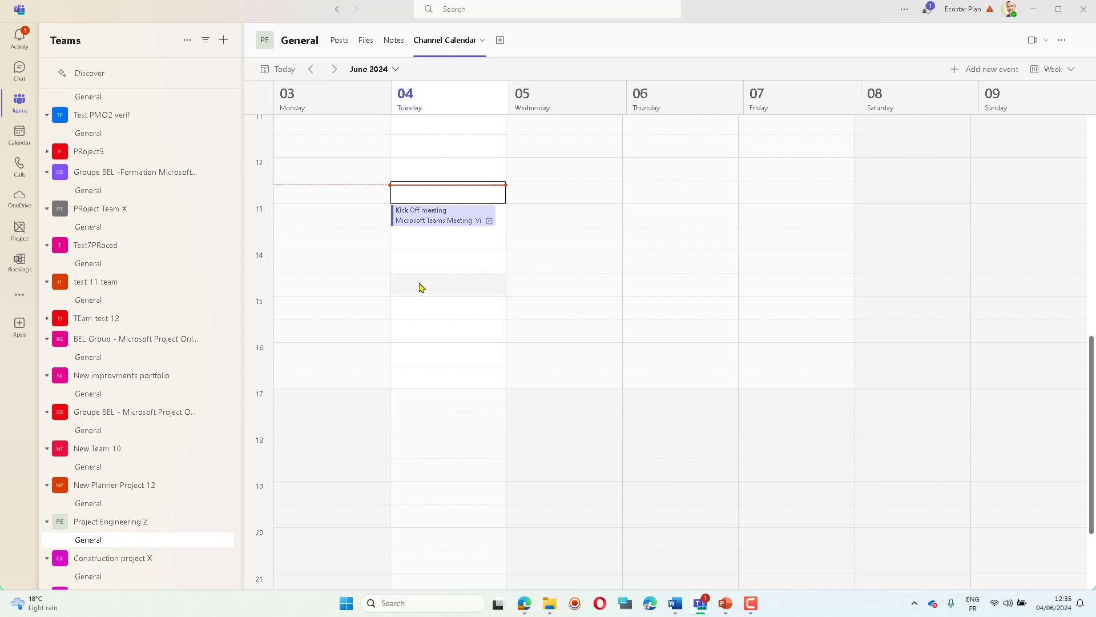
# Open Planner within Teams and start a new plan from the Premium version of the Project Management template
pyautogui.click(19, 298)
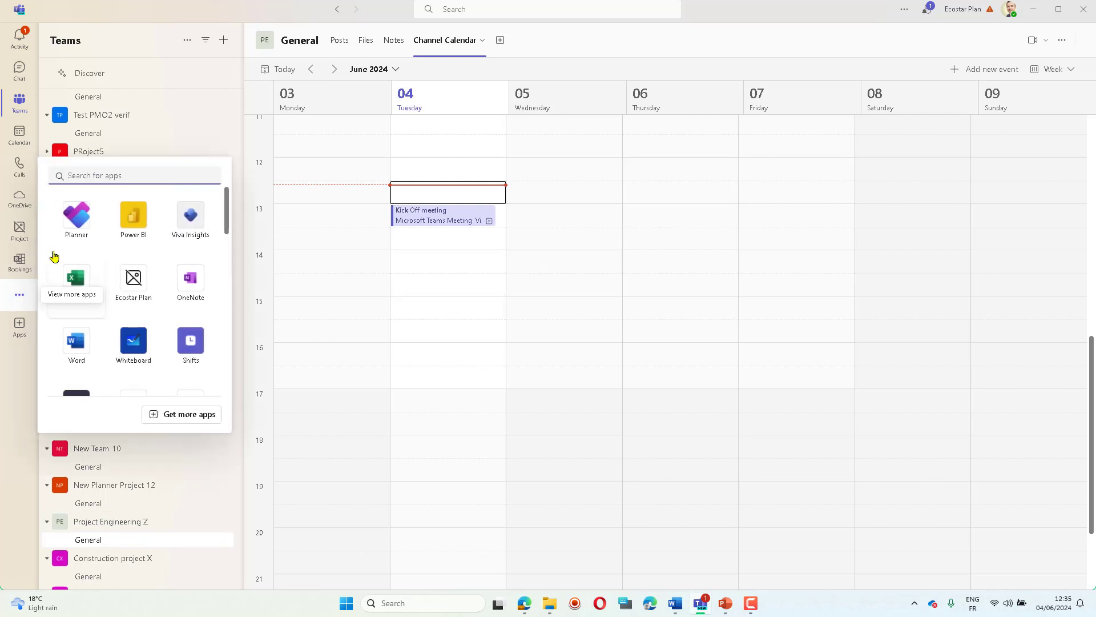
pyautogui.click(86, 228)
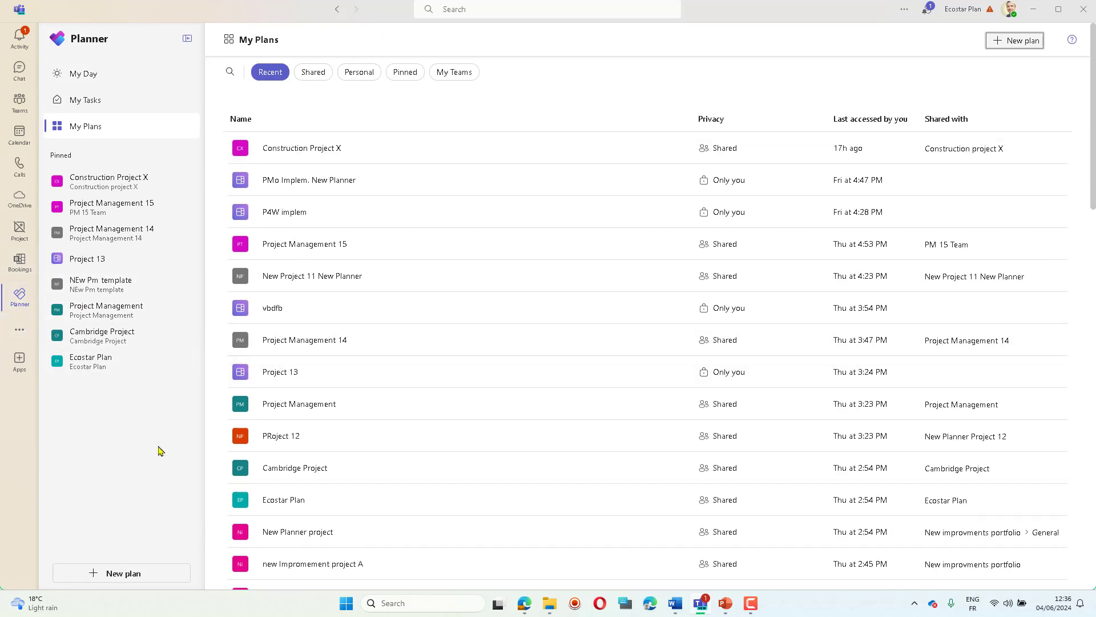
pyautogui.click(1006, 42)
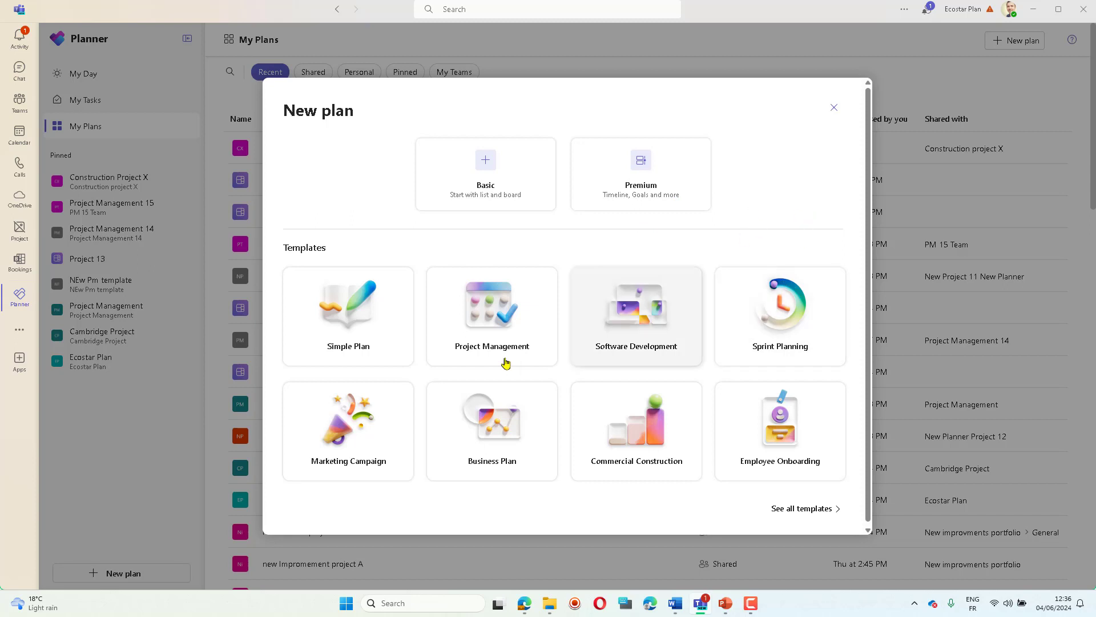
pyautogui.click(503, 337)
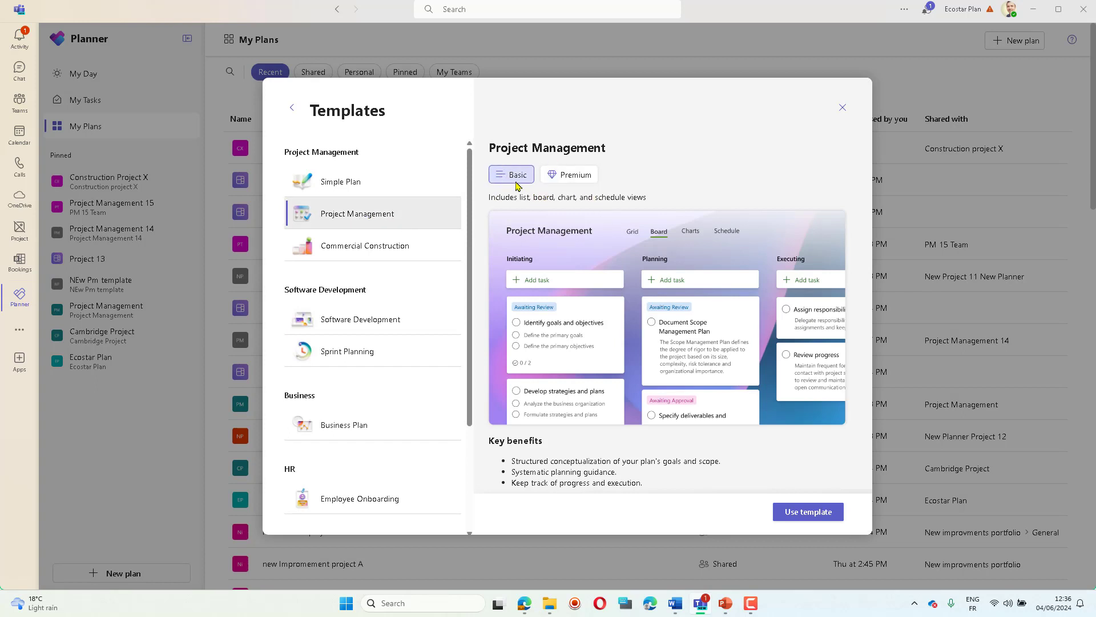
pyautogui.click(578, 181)
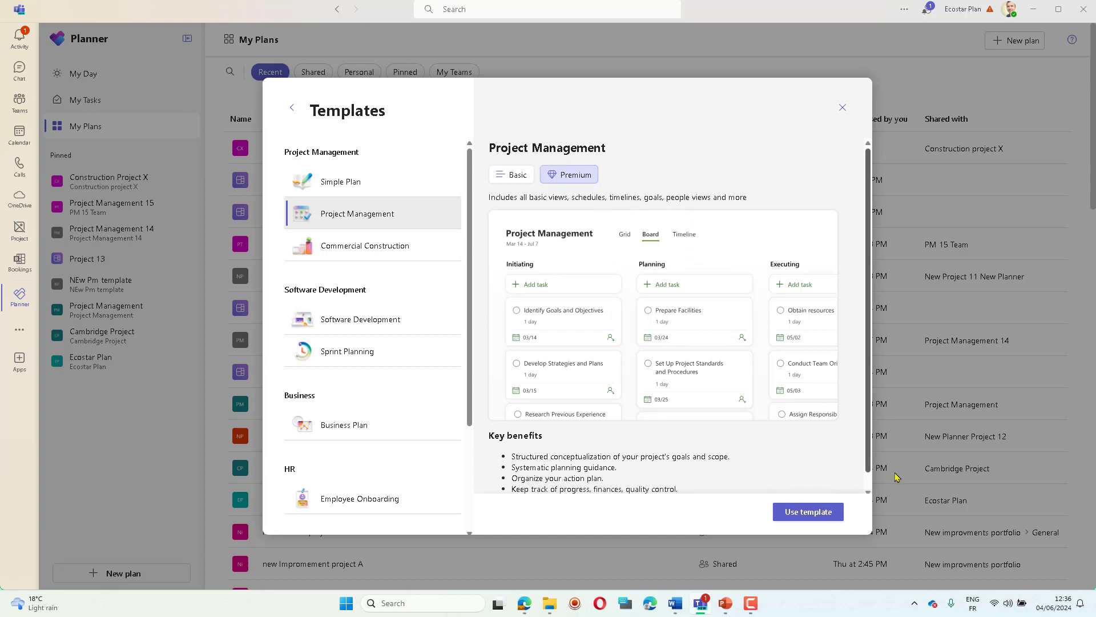
pyautogui.click(809, 512)
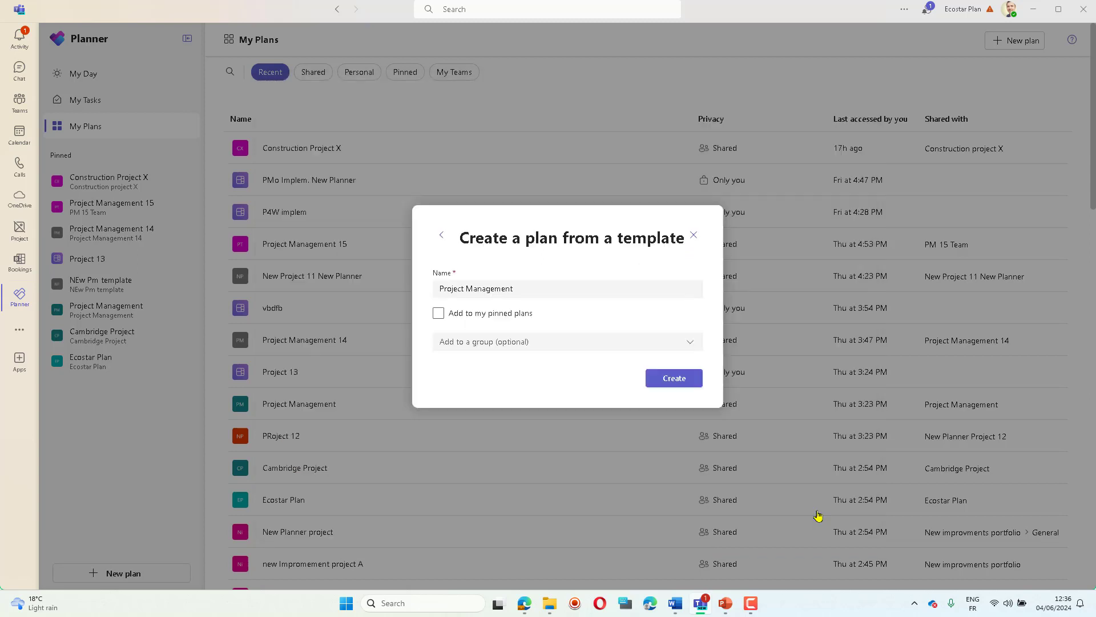
# Name the plan "Engineering PRoject Z", add it to the Project Engineering Z group and the pinned plans, and create it
pyautogui.click(555, 289)
pyautogui.moveTo(555, 290); pyautogui.dragTo(417, 297)
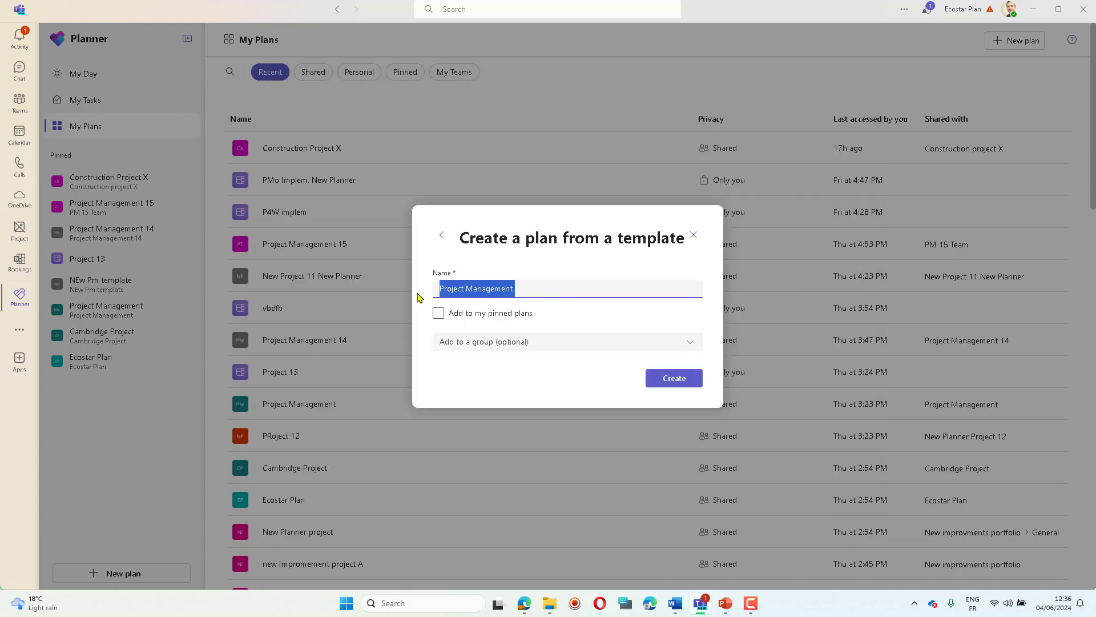
pyautogui.write('Engineering PRoject Z')
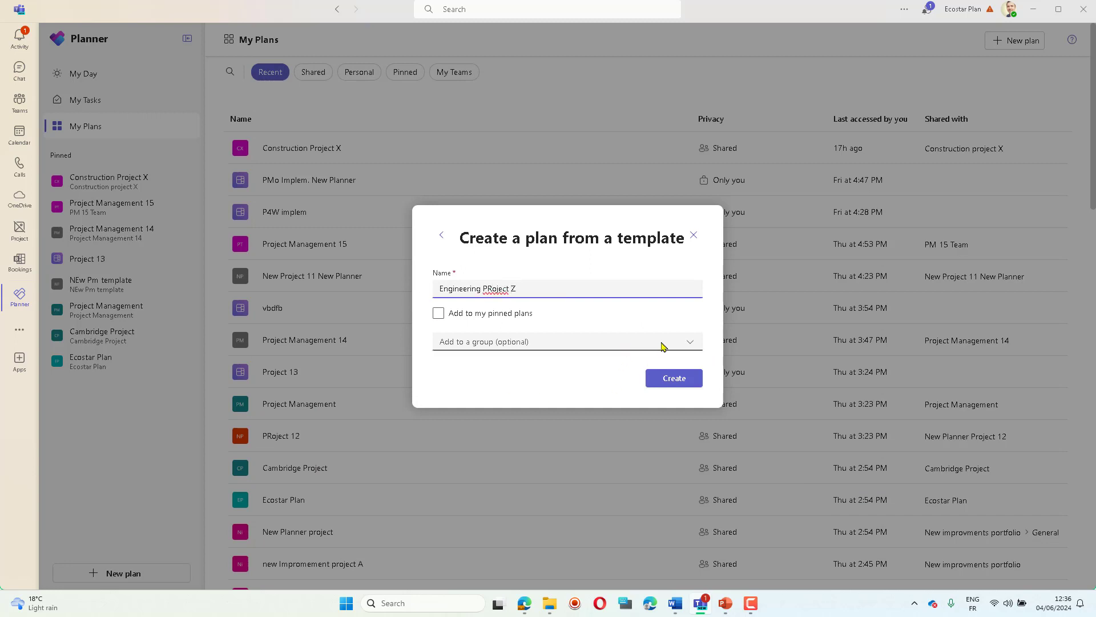
pyautogui.click(684, 342)
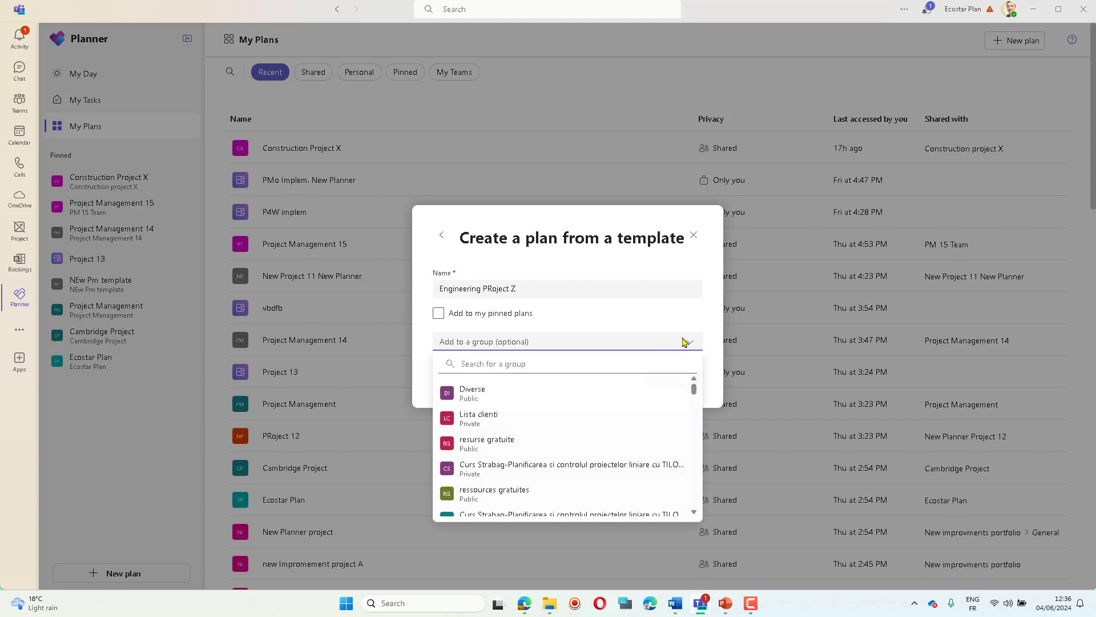
pyautogui.moveTo(694, 397); pyautogui.dragTo(694, 500)
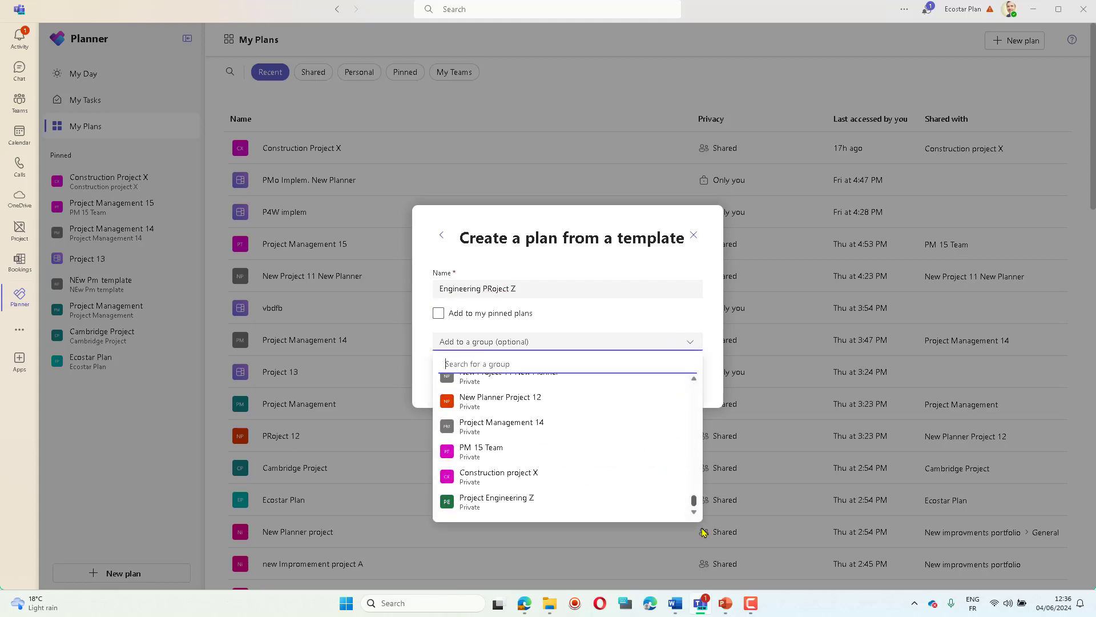
pyautogui.click(524, 505)
pyautogui.click(438, 313)
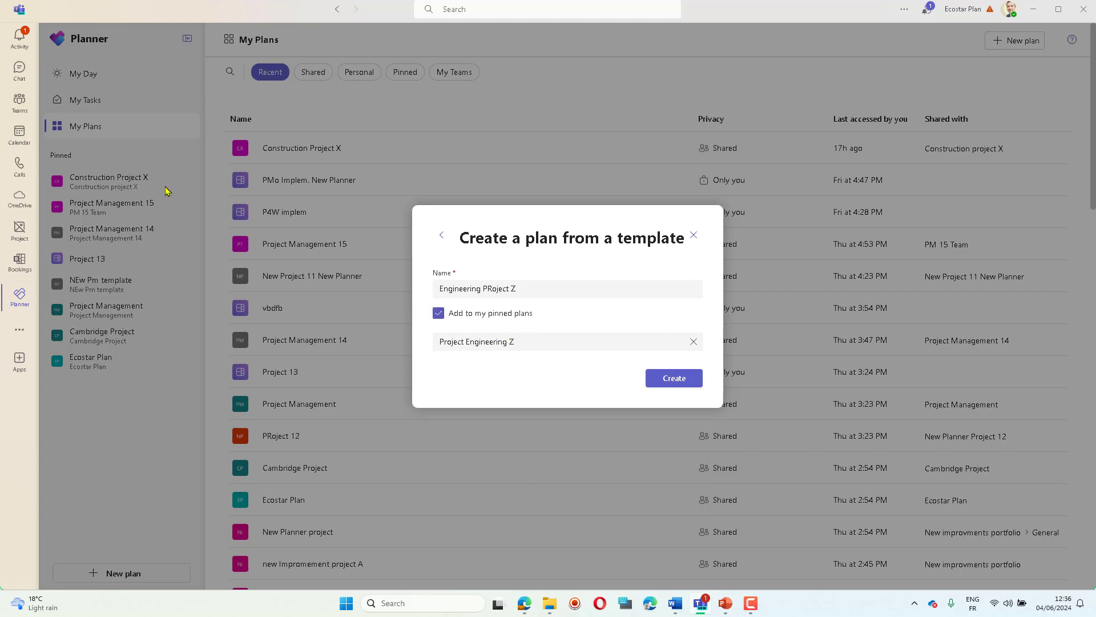
pyautogui.click(676, 382)
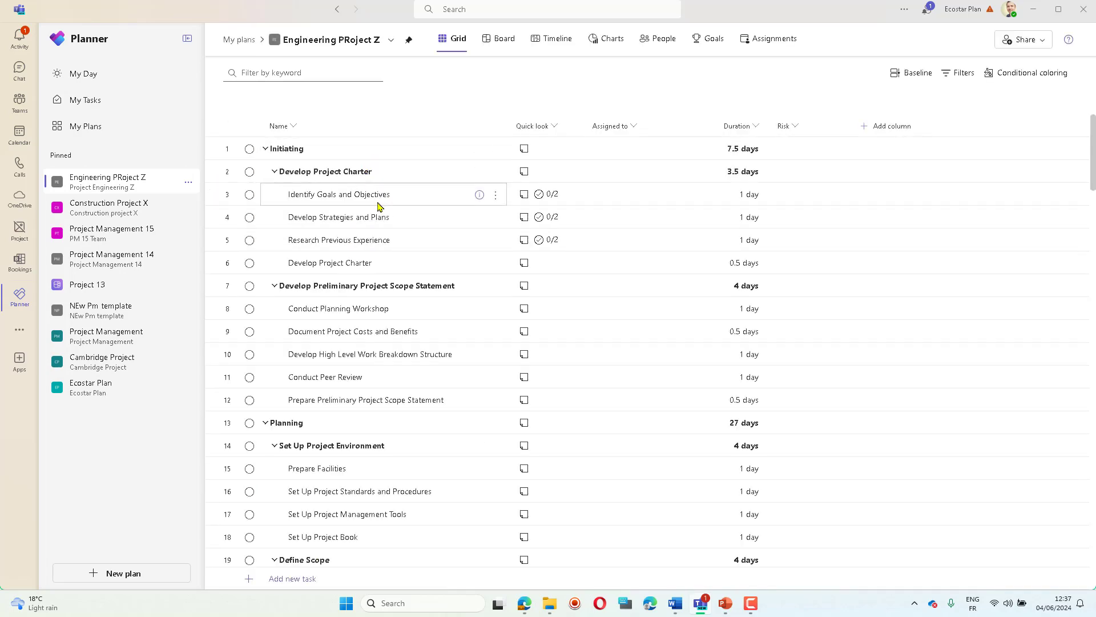
pyautogui.scroll(-4, 482, 242)
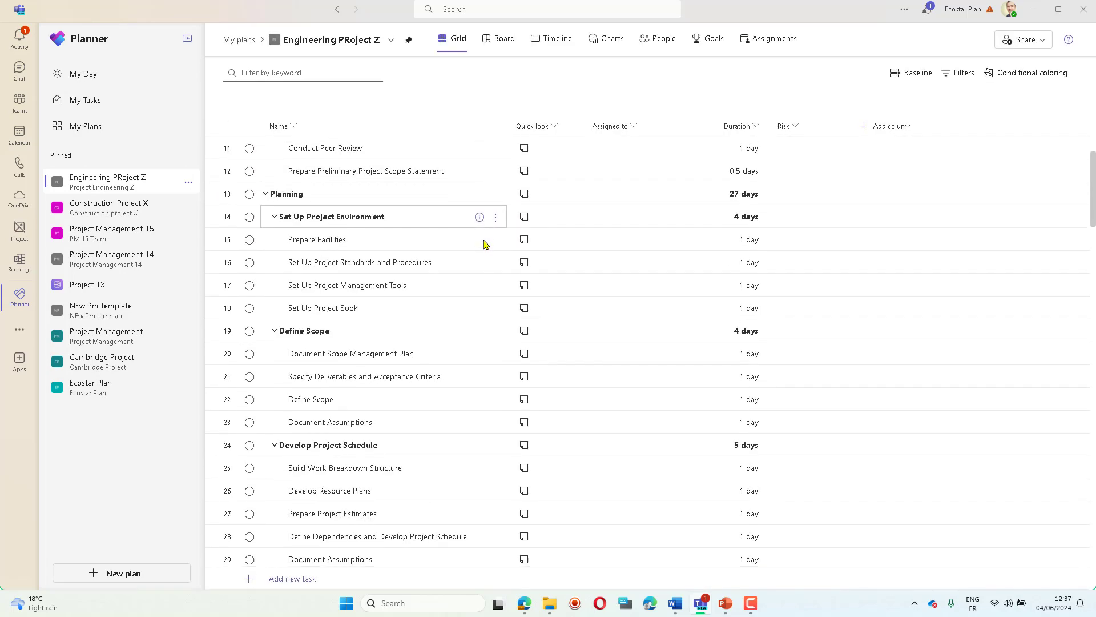
pyautogui.scroll(4, 482, 242)
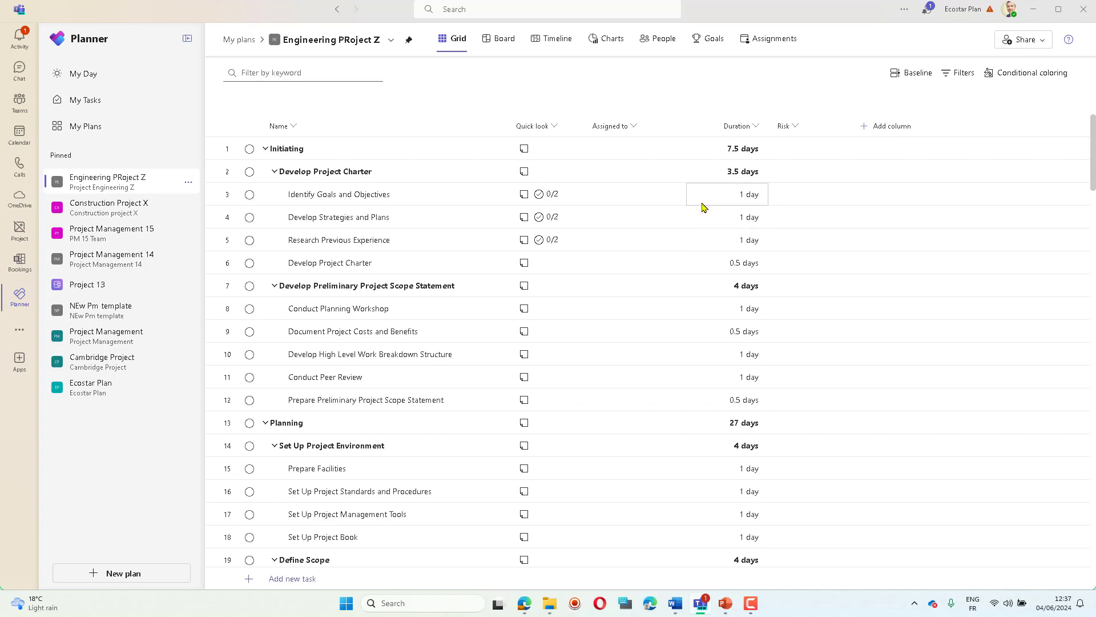
pyautogui.hotkey('alt', 'Tab')
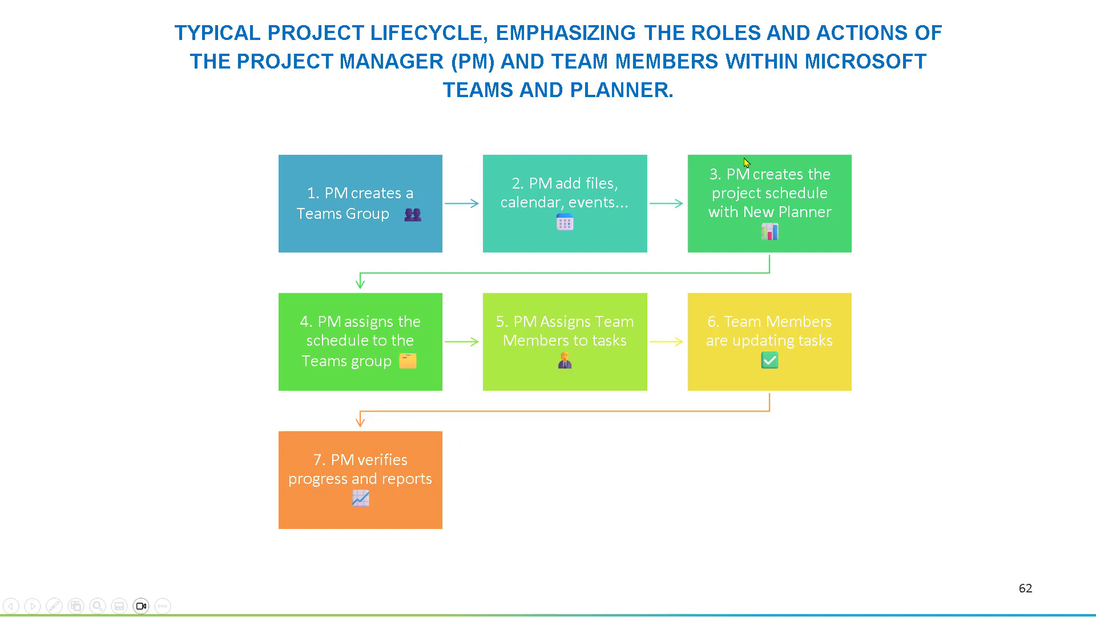
pyautogui.hotkey('alt', 'Tab')
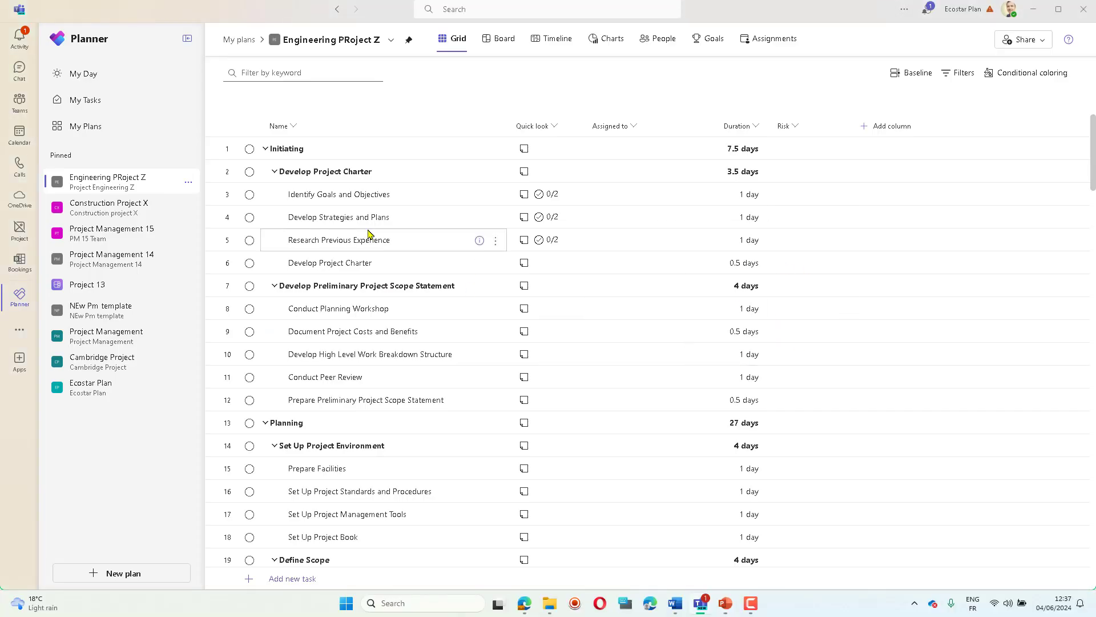
# Collapse the Initiating, Planning, Executing, Monitoring and Controlling, and Closing phases in the plan's grid
pyautogui.click(265, 149)
pyautogui.click(265, 172)
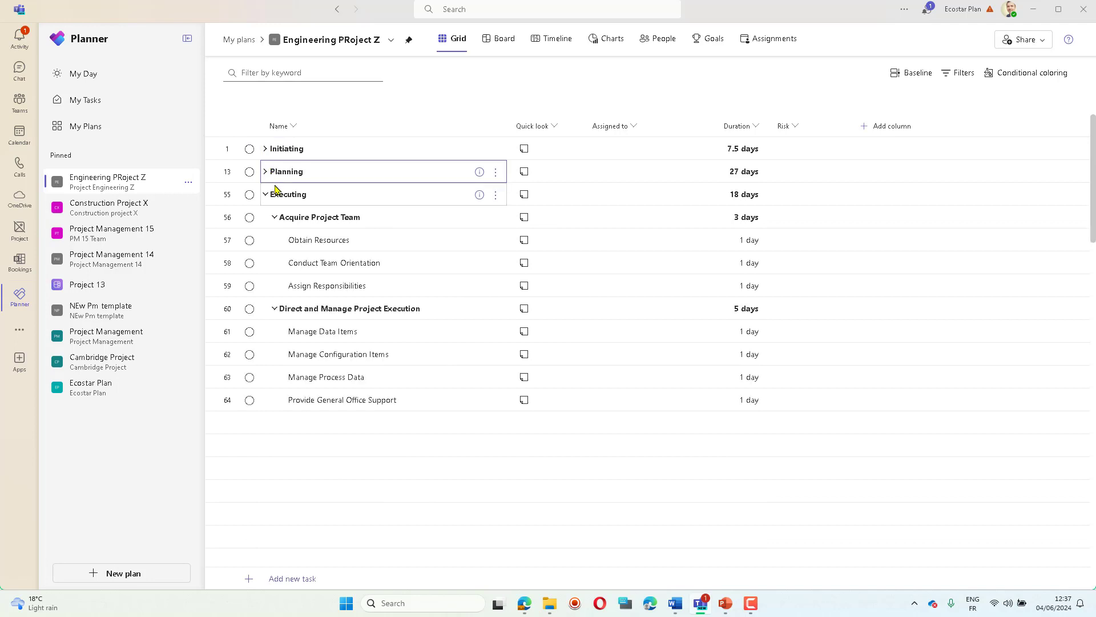
pyautogui.click(266, 195)
pyautogui.click(265, 219)
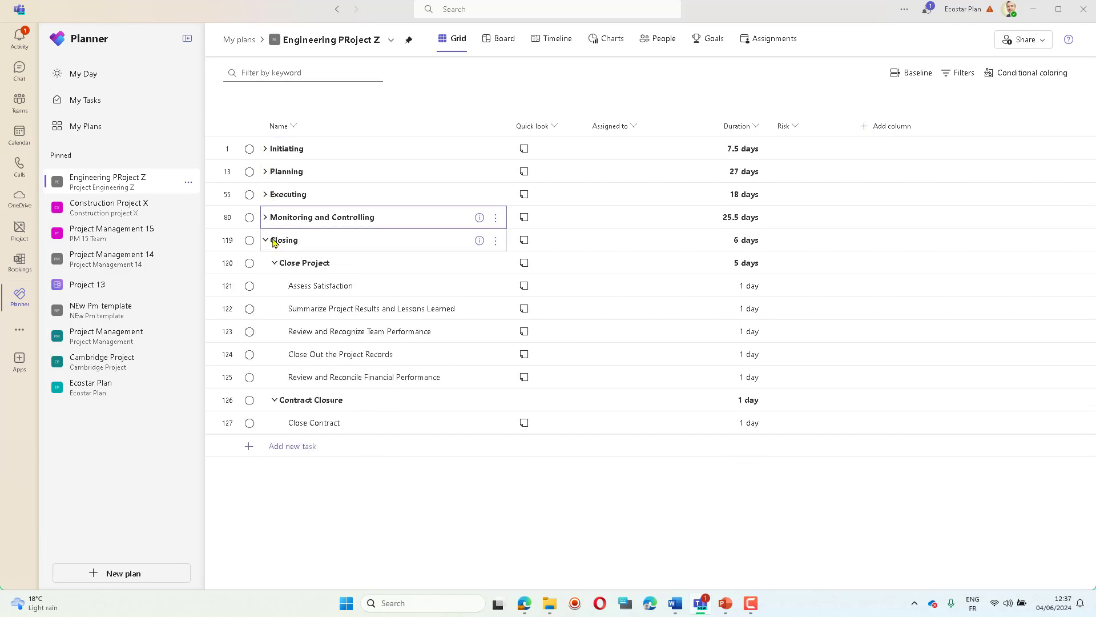
pyautogui.click(265, 241)
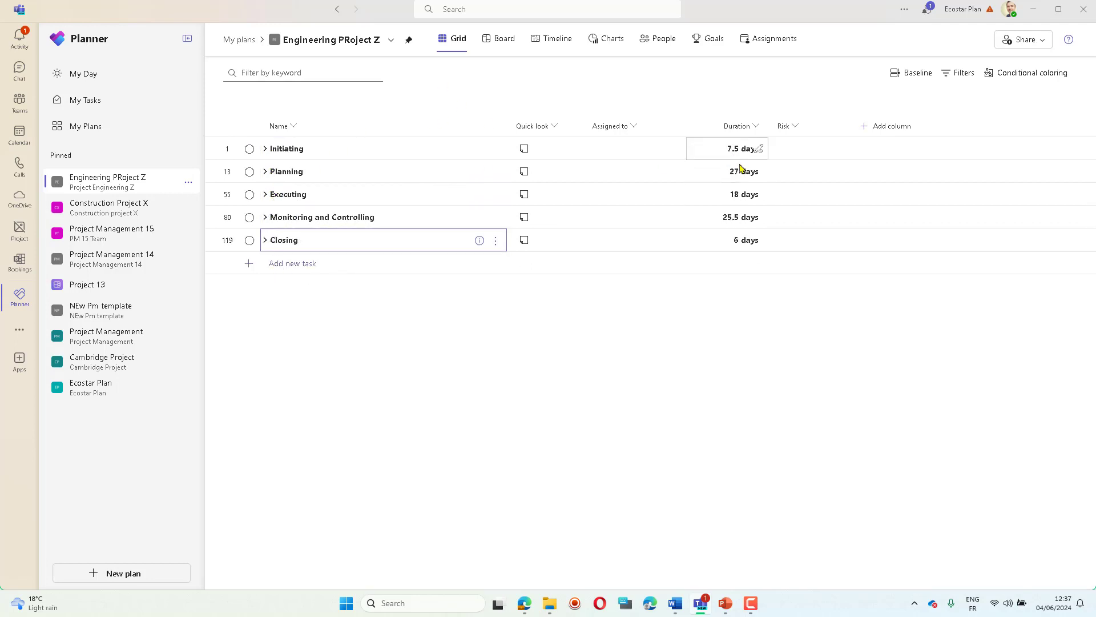
# Add a task named "Engineering project Z" and move it above the Initiating phase as the plan's first row
pyautogui.click(310, 270)
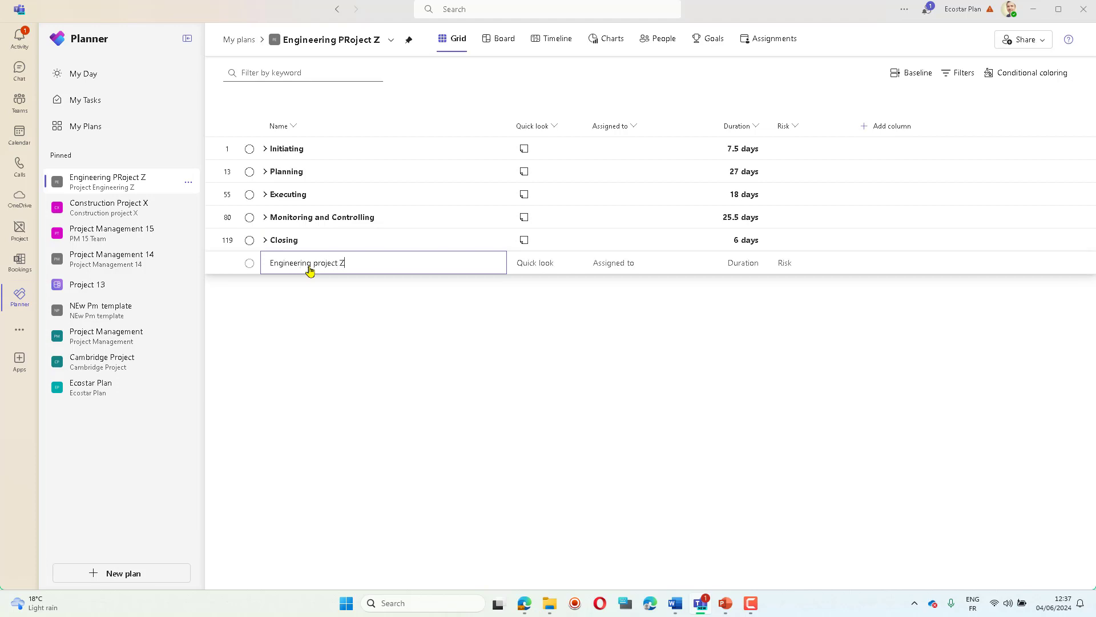
pyautogui.press('Return')
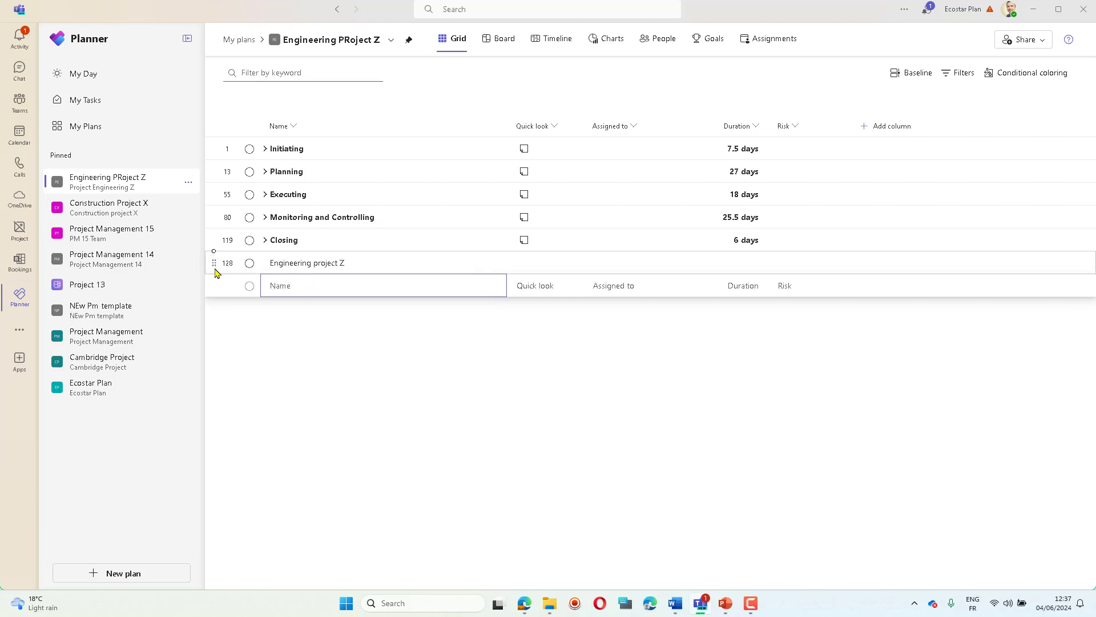
pyautogui.moveTo(211, 261); pyautogui.dragTo(216, 144)
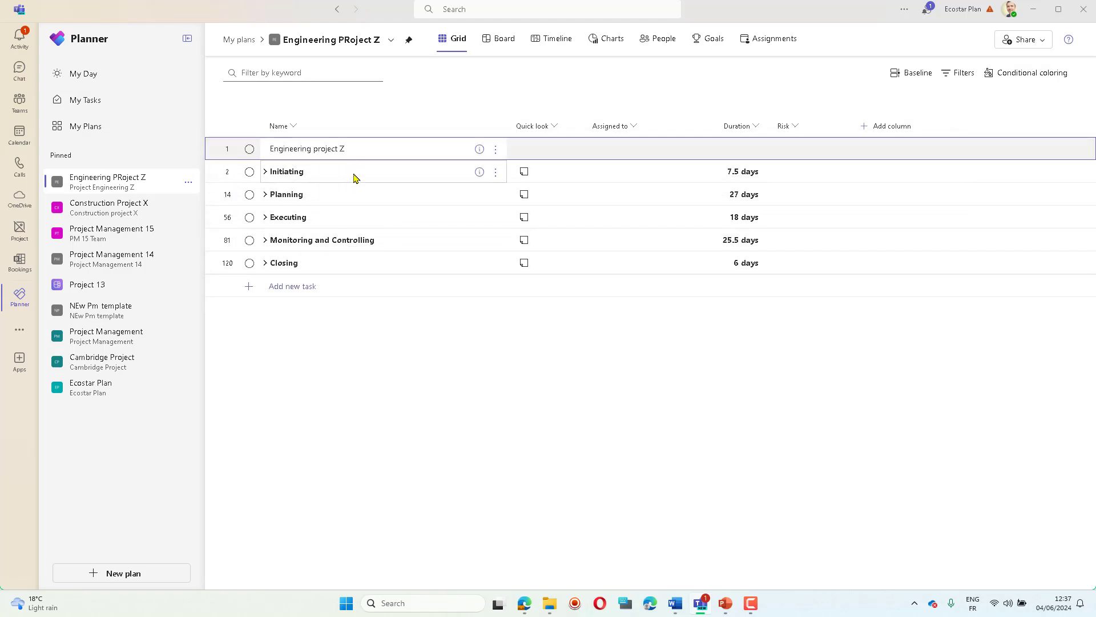
# Make all five phases, from Initiating to Closing, subtasks of the Engineering project Z task
pyautogui.keyDown('shift'); pyautogui.click(370, 264); pyautogui.keyUp('shift')
pyautogui.rightClick(354, 172)
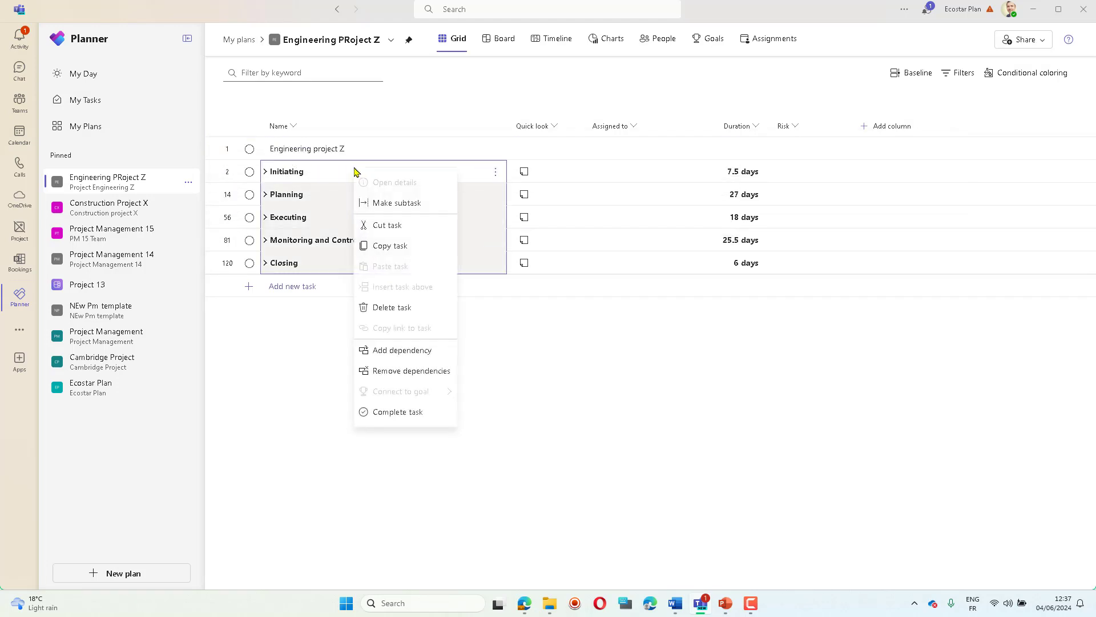
pyautogui.click(410, 205)
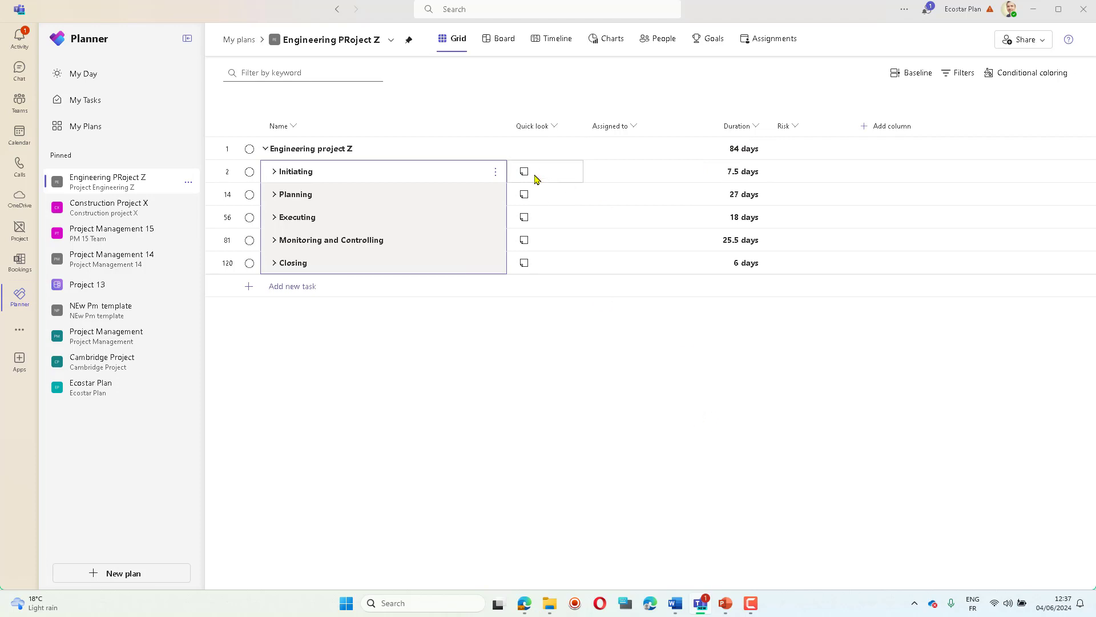
# Expand the Initiating phase and set the duration of its Develop Project Charter subtask to 5 days
pyautogui.click(274, 171)
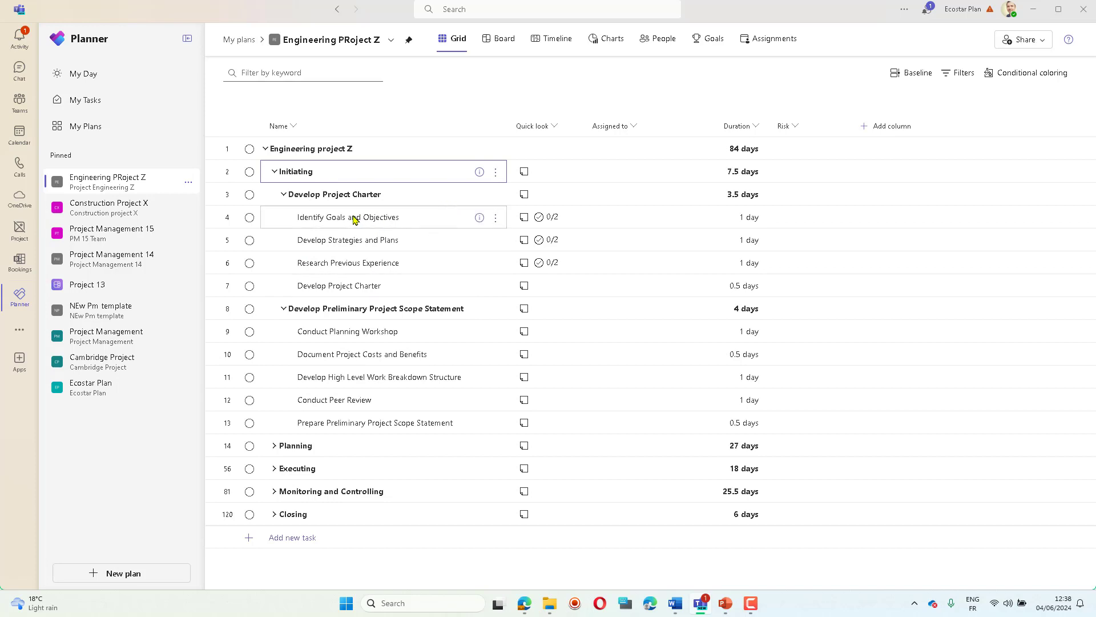
pyautogui.click(413, 285)
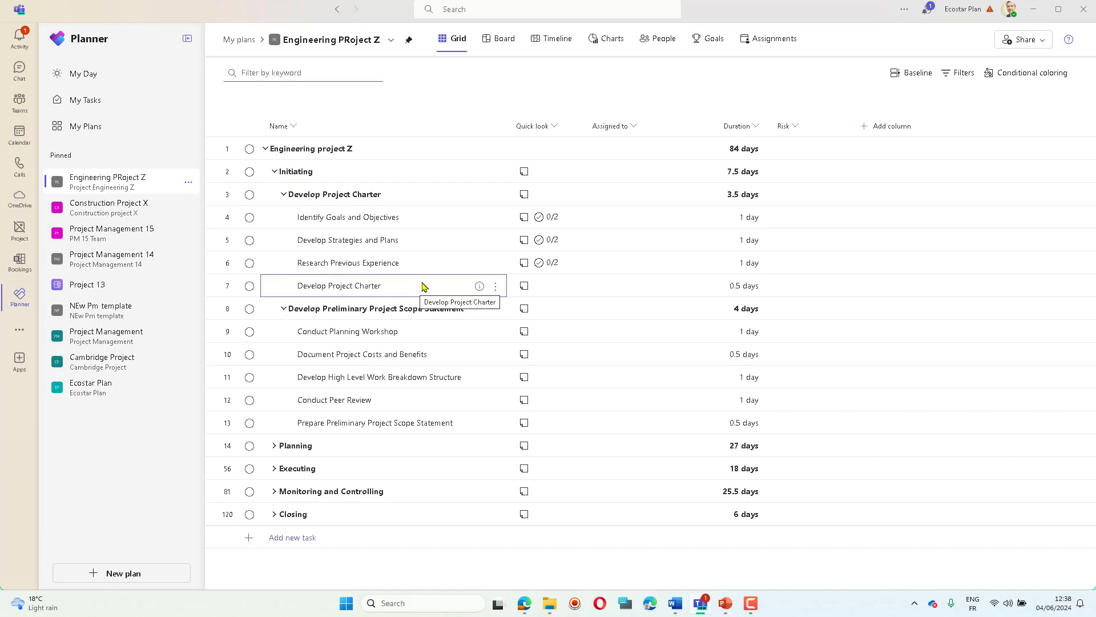
pyautogui.click(751, 289)
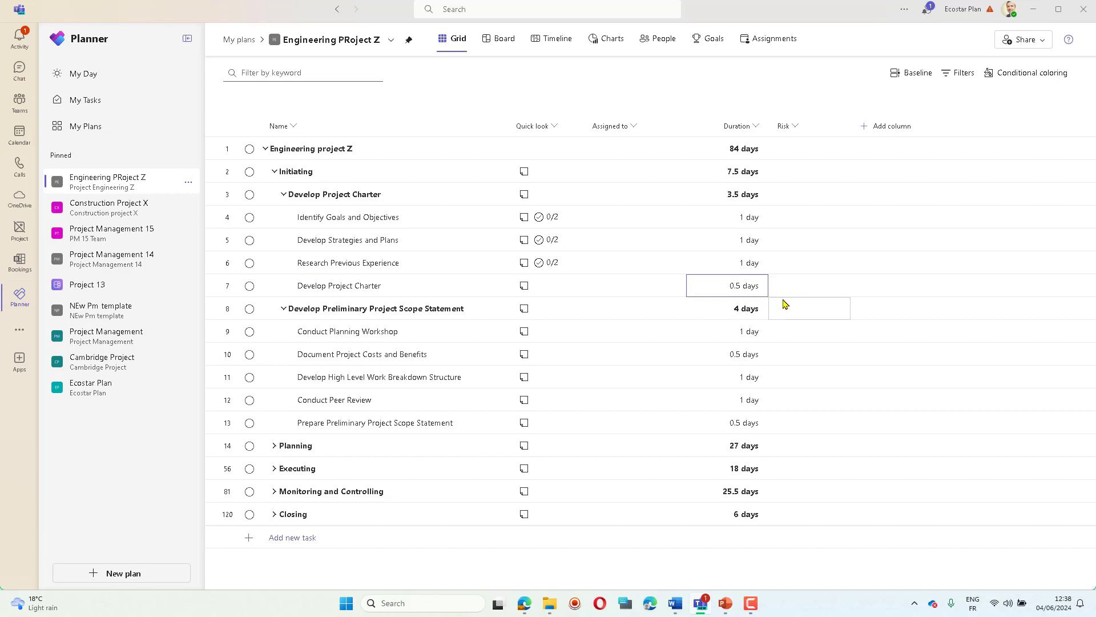
pyautogui.write('5')
pyautogui.press('Return')
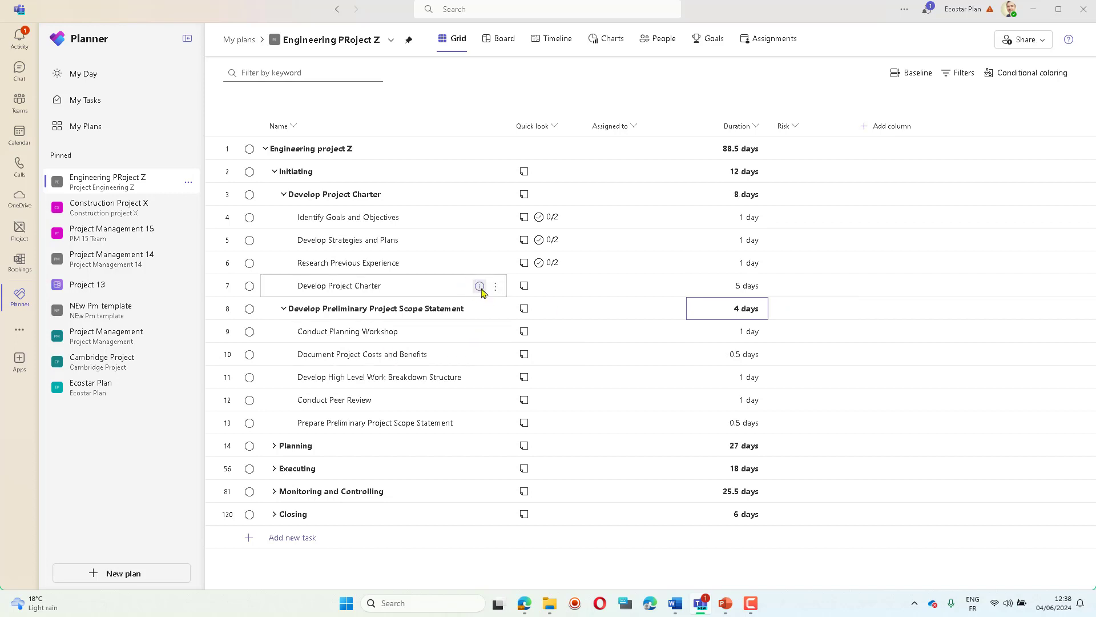
# Attach Project Charter.docx from the team files' General folder to the Develop Project Charter subtask
pyautogui.click(480, 286)
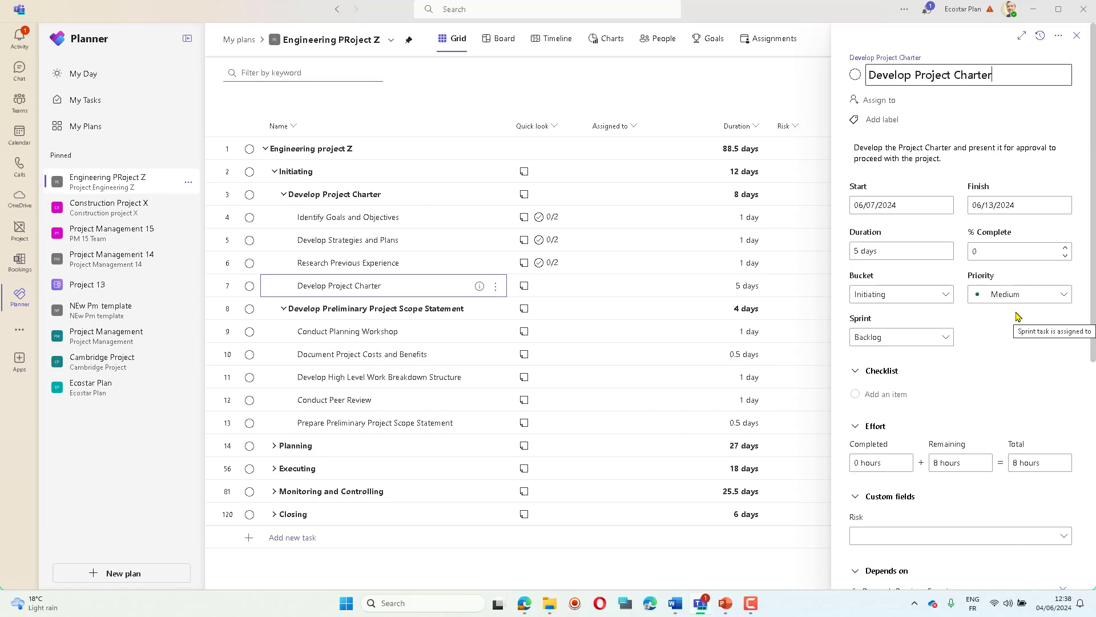
pyautogui.scroll(-2, 1011, 316)
pyautogui.scroll(2, 1008, 313)
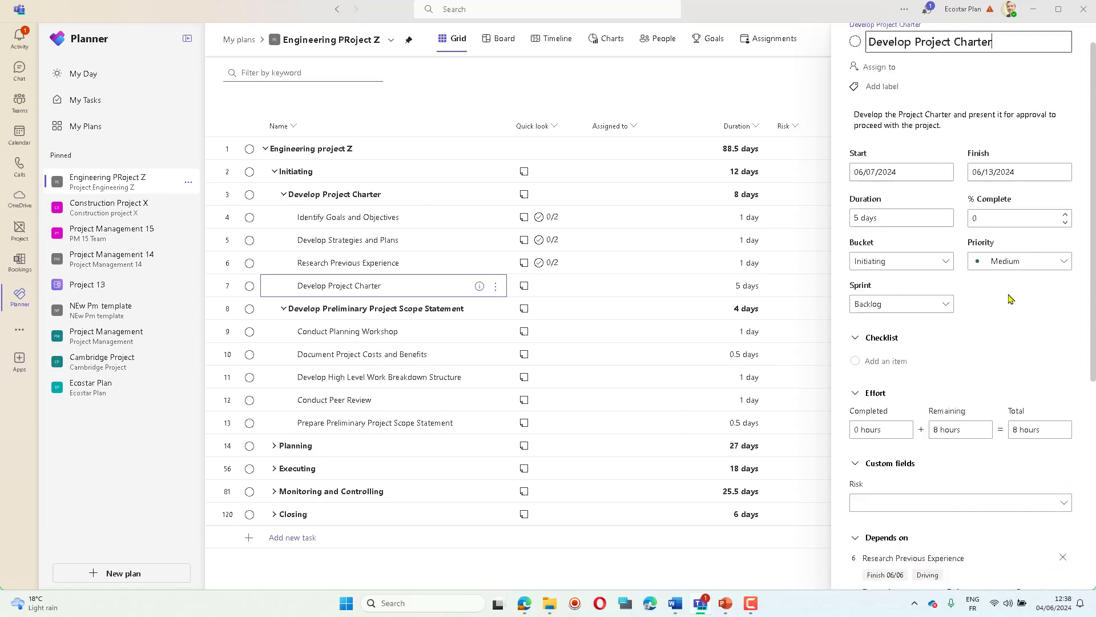
pyautogui.scroll(-5, 1011, 326)
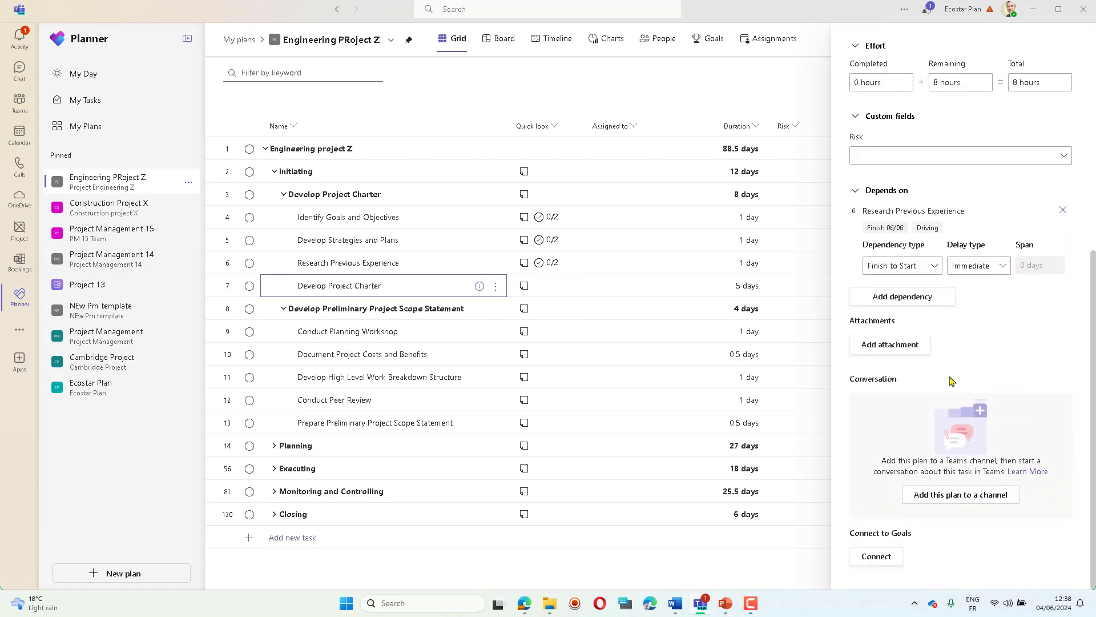
pyautogui.click(895, 348)
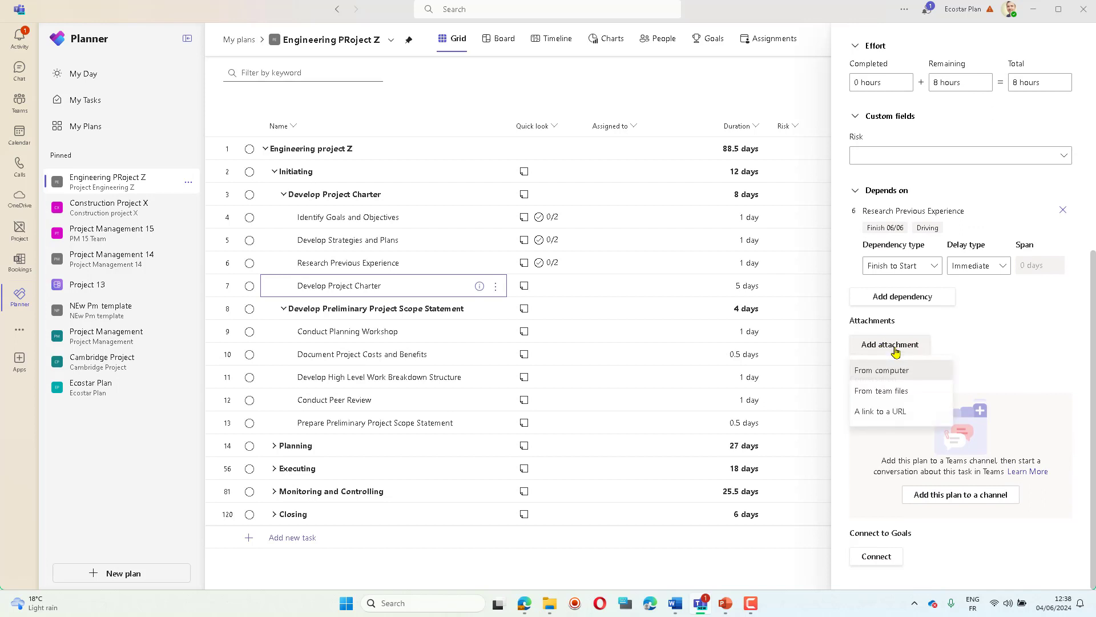
pyautogui.click(914, 394)
pyautogui.click(464, 250)
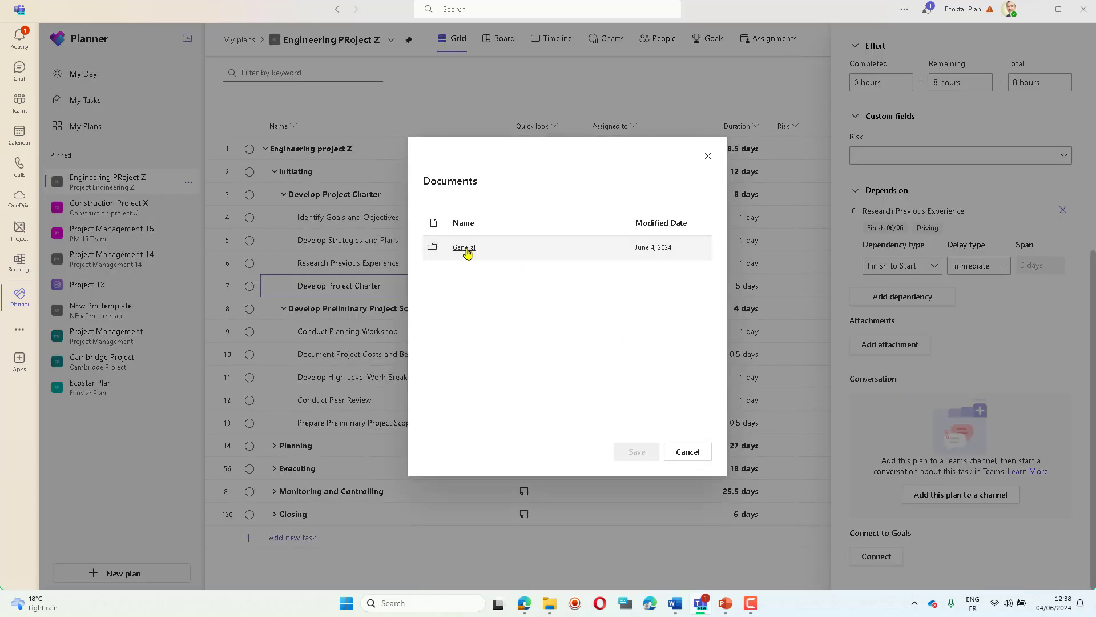
pyautogui.click(516, 242)
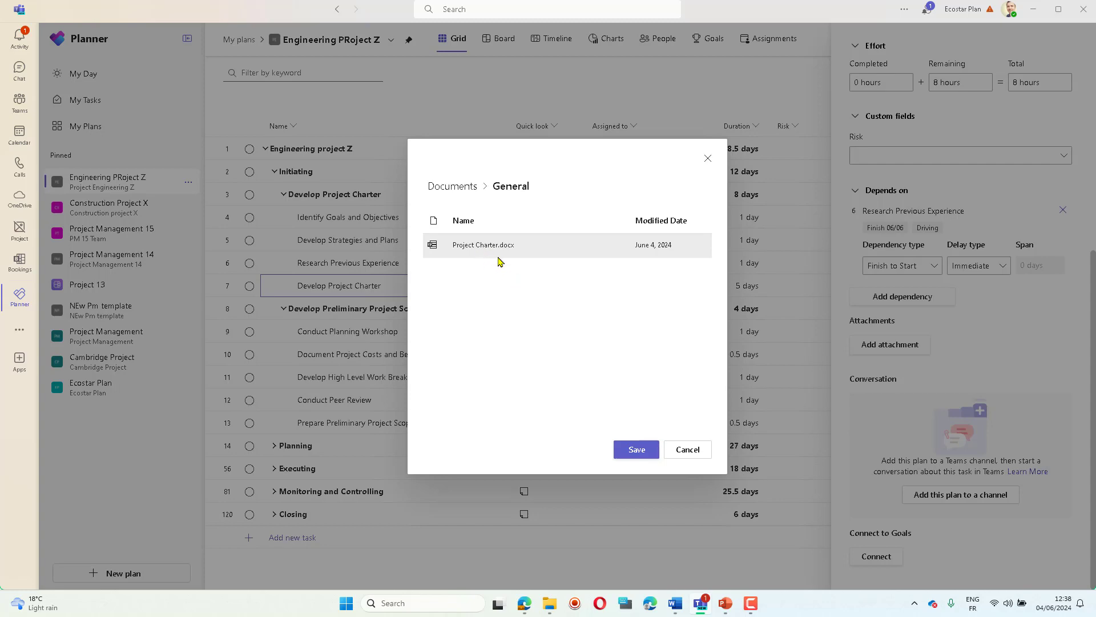
pyautogui.click(646, 451)
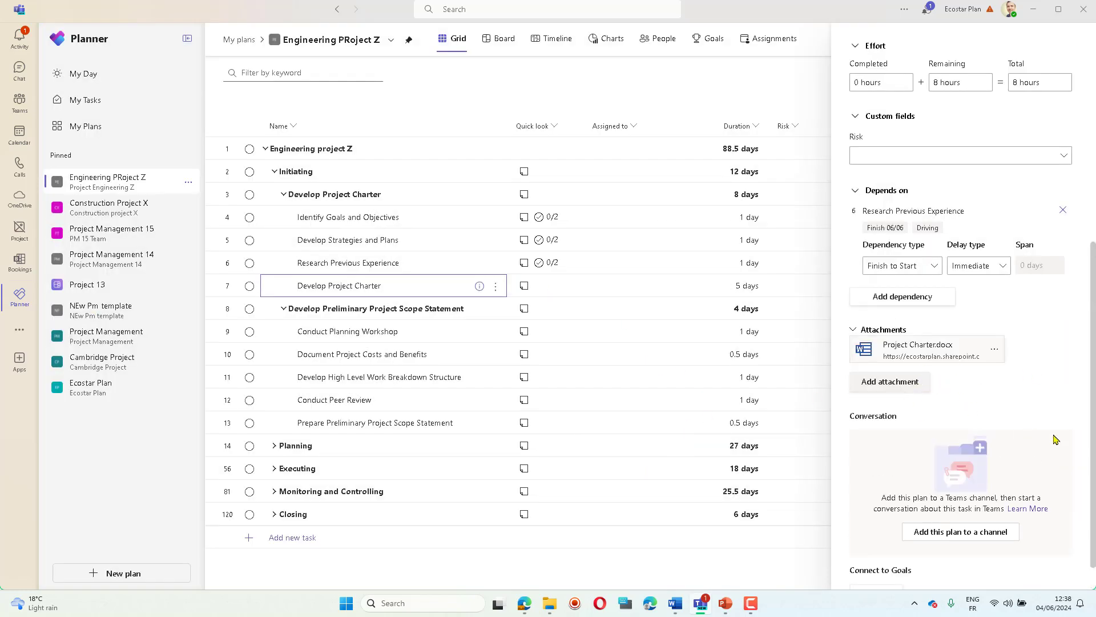
# Add the existing Engineering PRoject Z plan as a Project tab in the General channel of the Project Engineering Z team
pyautogui.scroll(4, 1037, 379)
pyautogui.scroll(-5, 1040, 357)
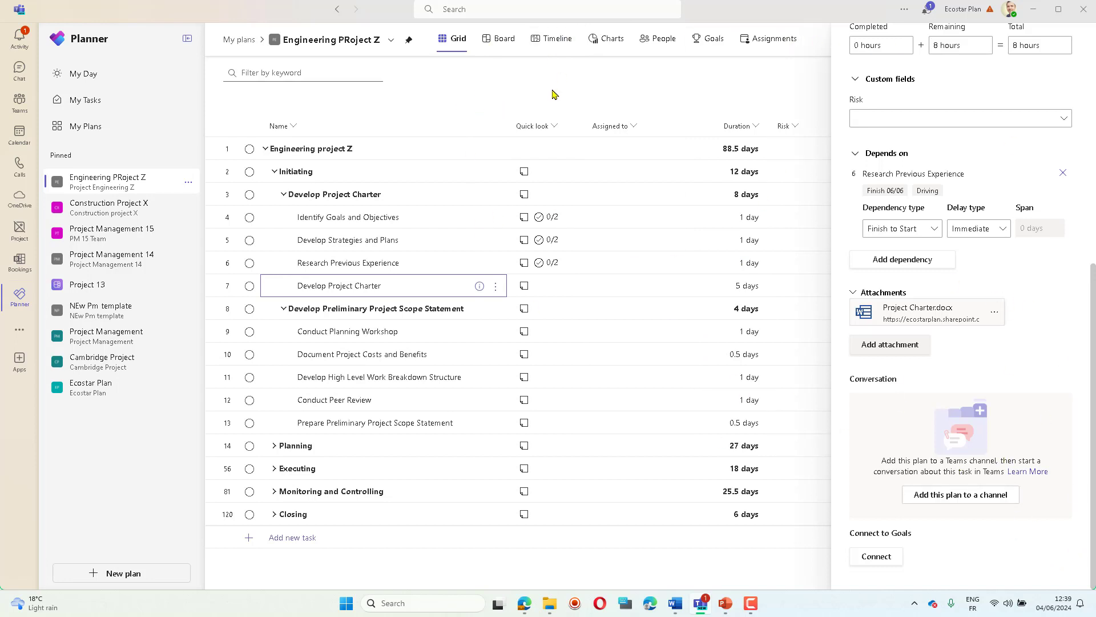
pyautogui.click(986, 505)
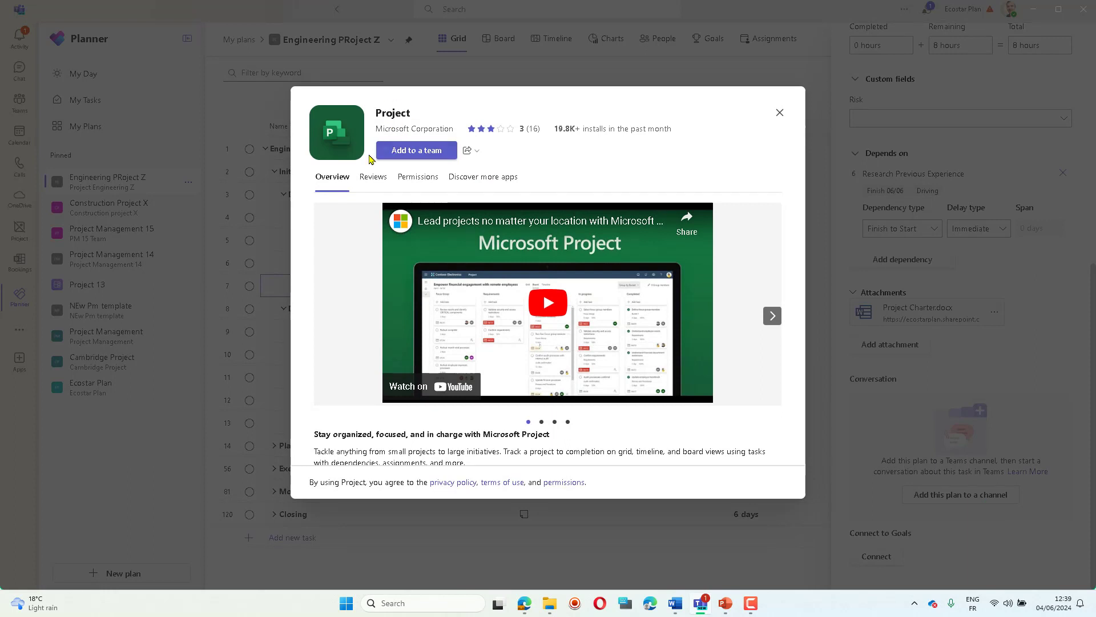
pyautogui.click(423, 152)
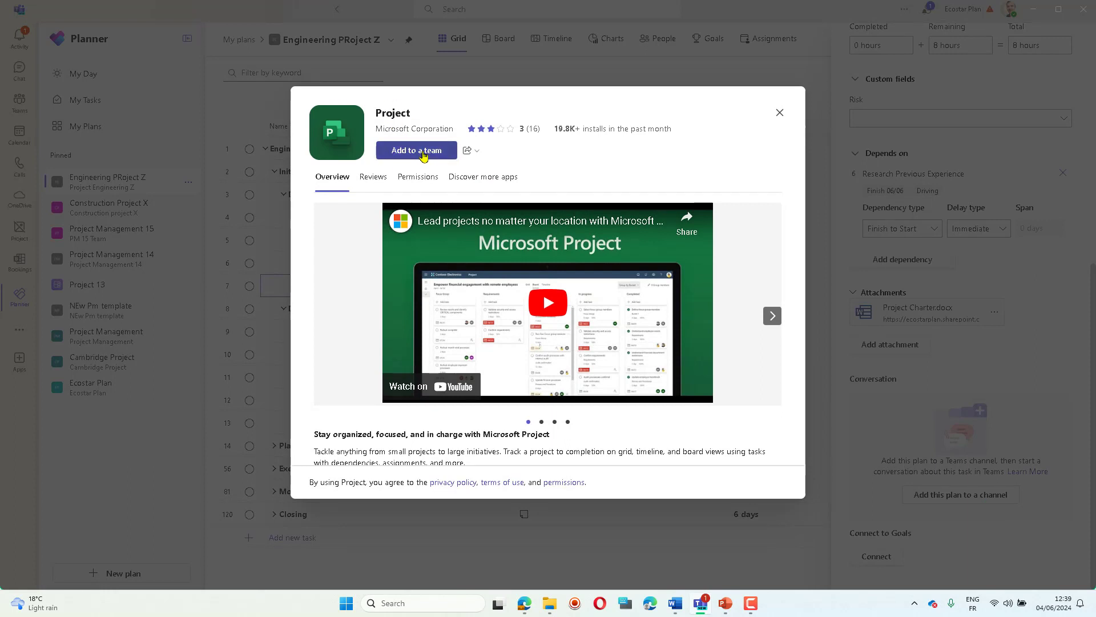
pyautogui.click(704, 331)
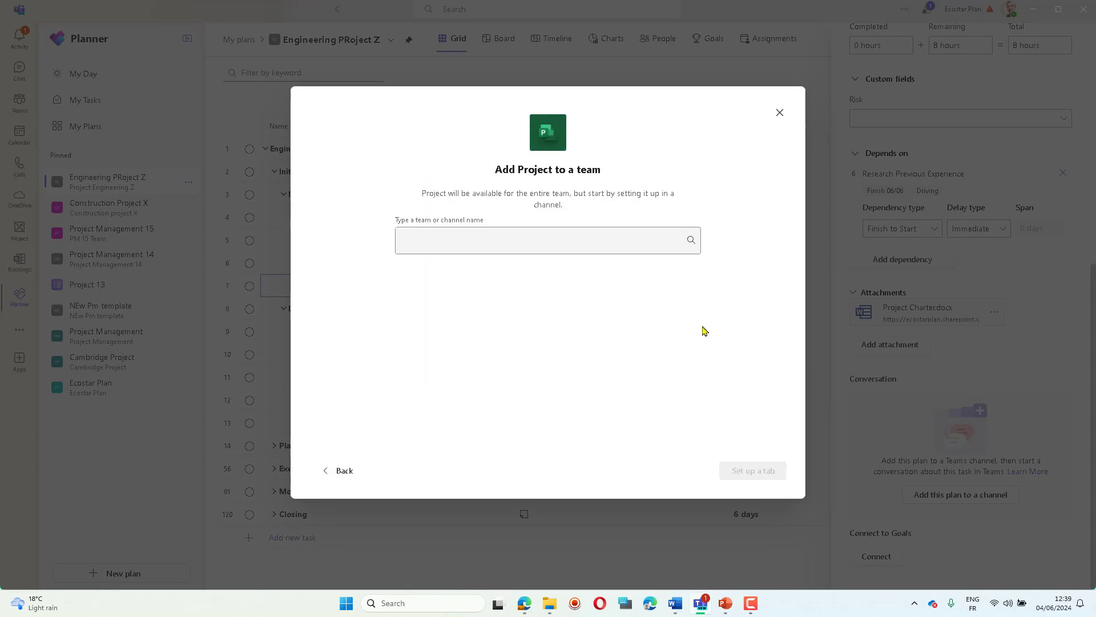
pyautogui.click(647, 238)
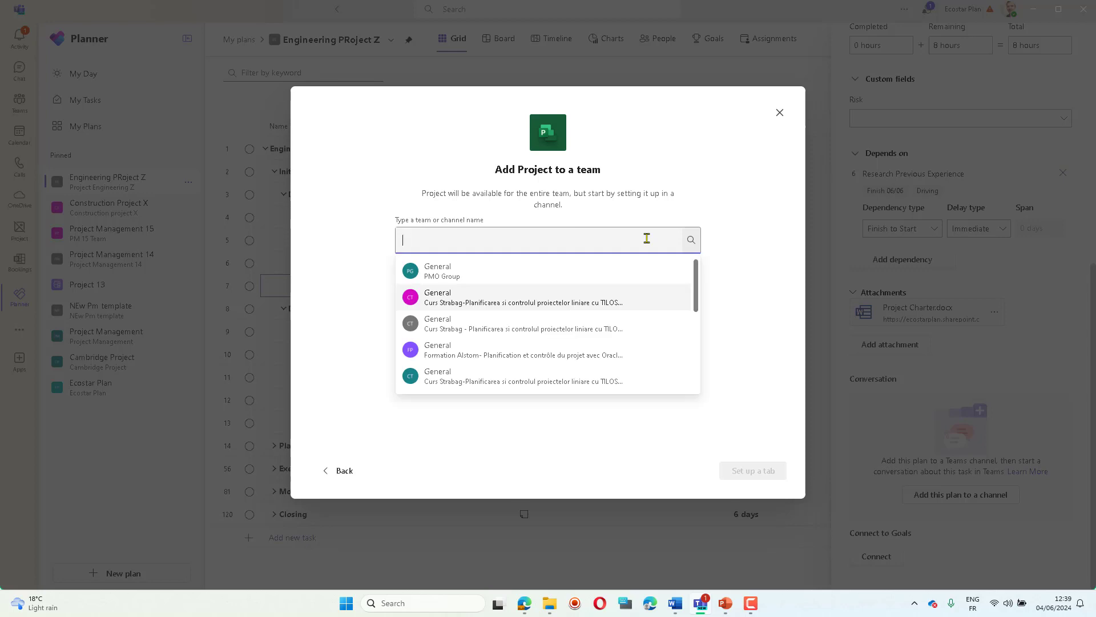
pyautogui.write('engine')
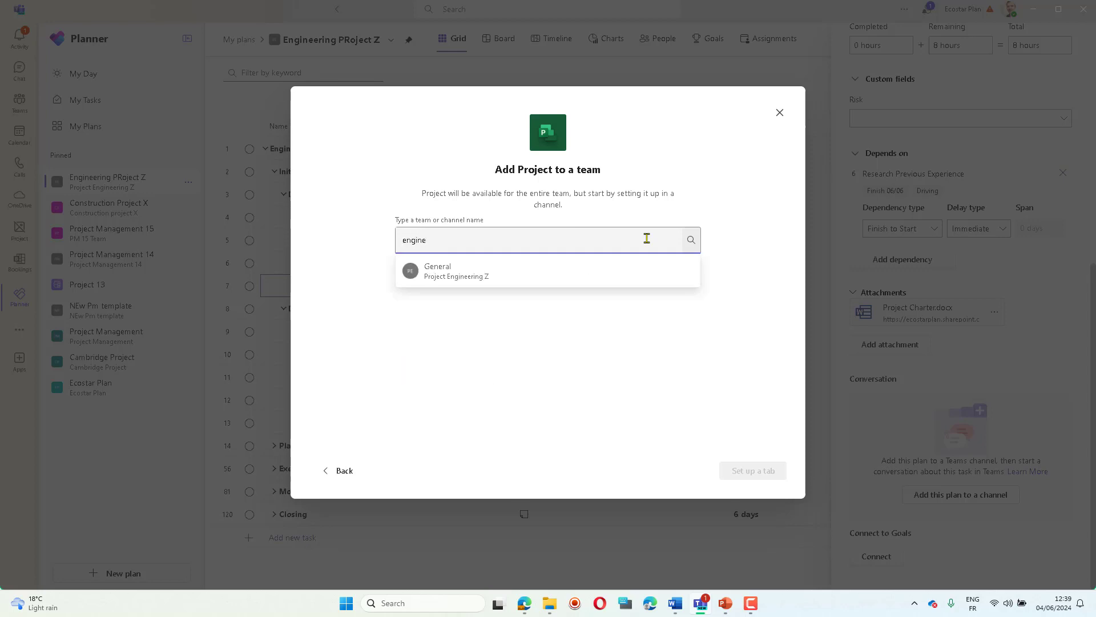
pyautogui.click(481, 274)
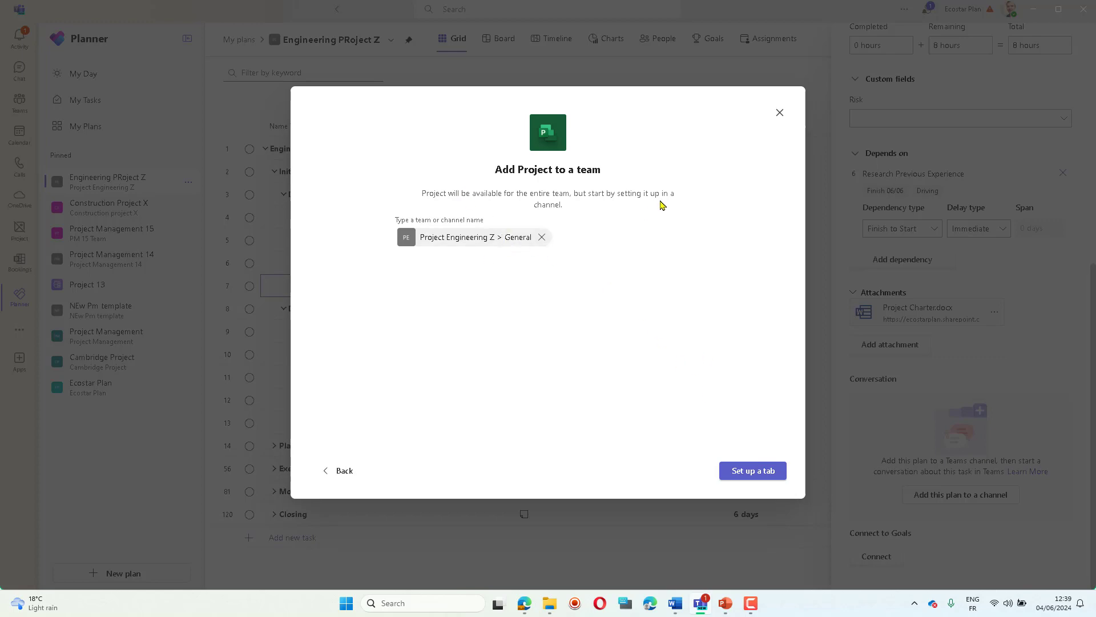
pyautogui.click(756, 474)
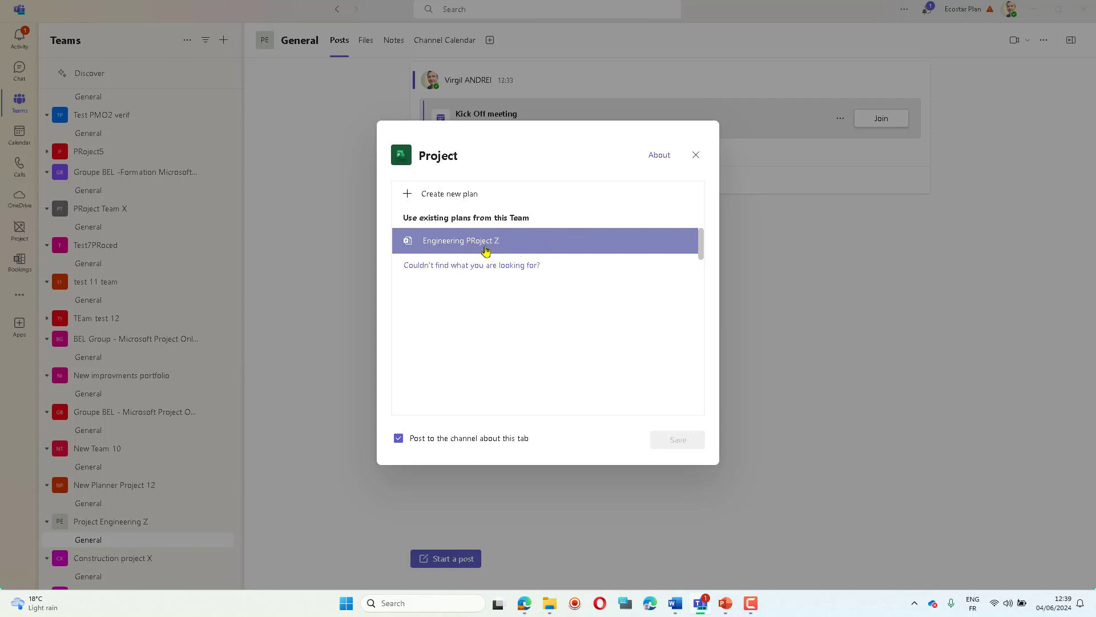
pyautogui.click(524, 247)
pyautogui.click(687, 439)
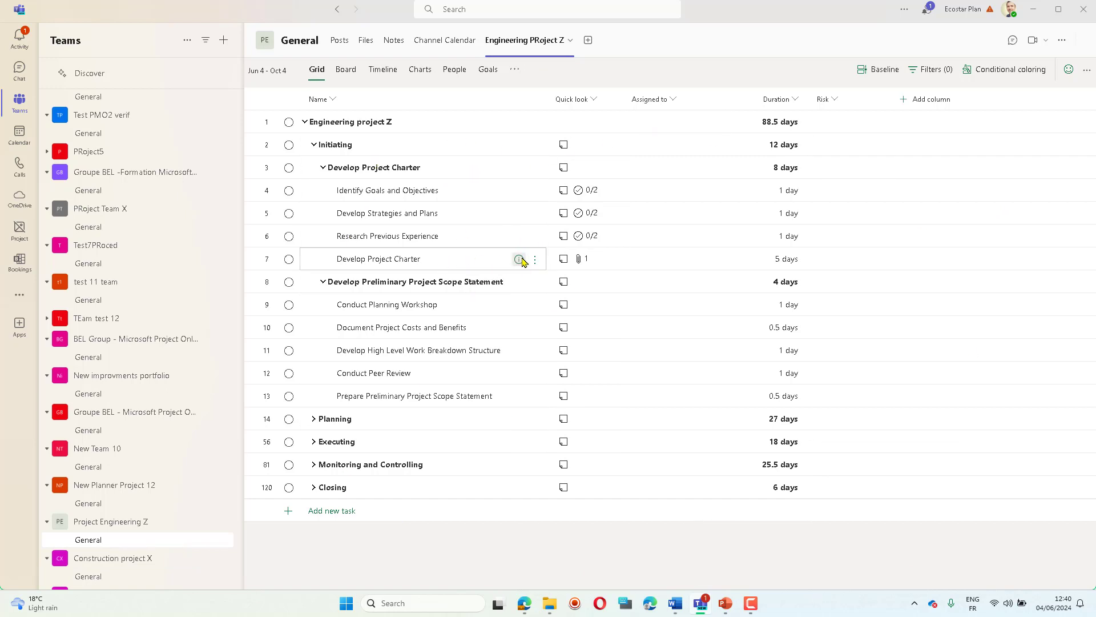
# Add the checklist items "Issue draft", "Review" and "Acceptance" to the Develop Project Charter subtask
pyautogui.click(427, 269)
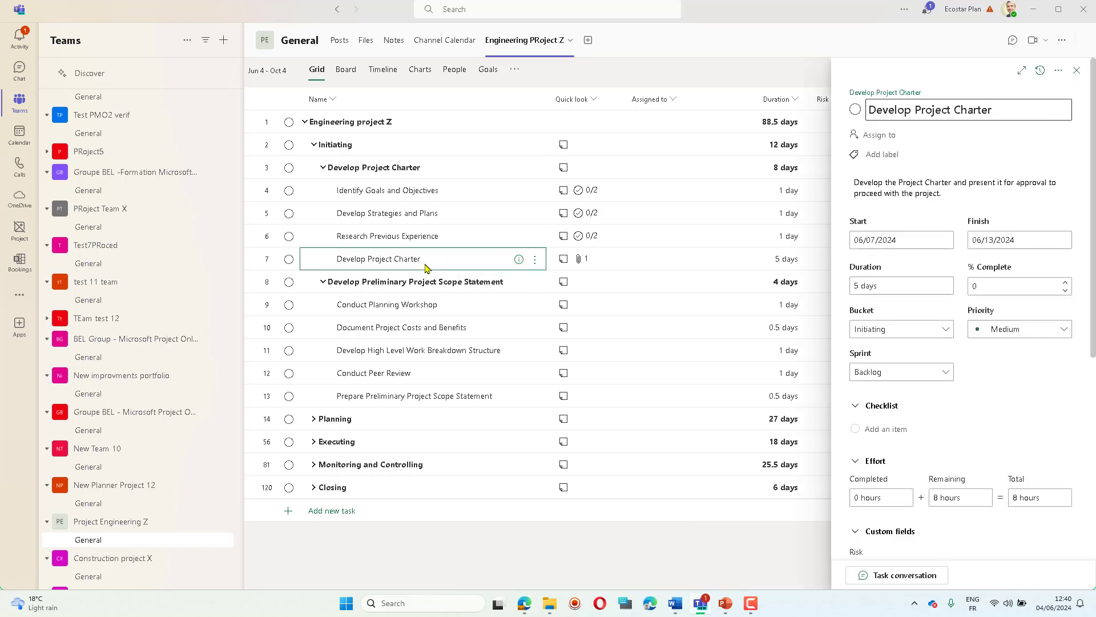
pyautogui.scroll(-1, 990, 320)
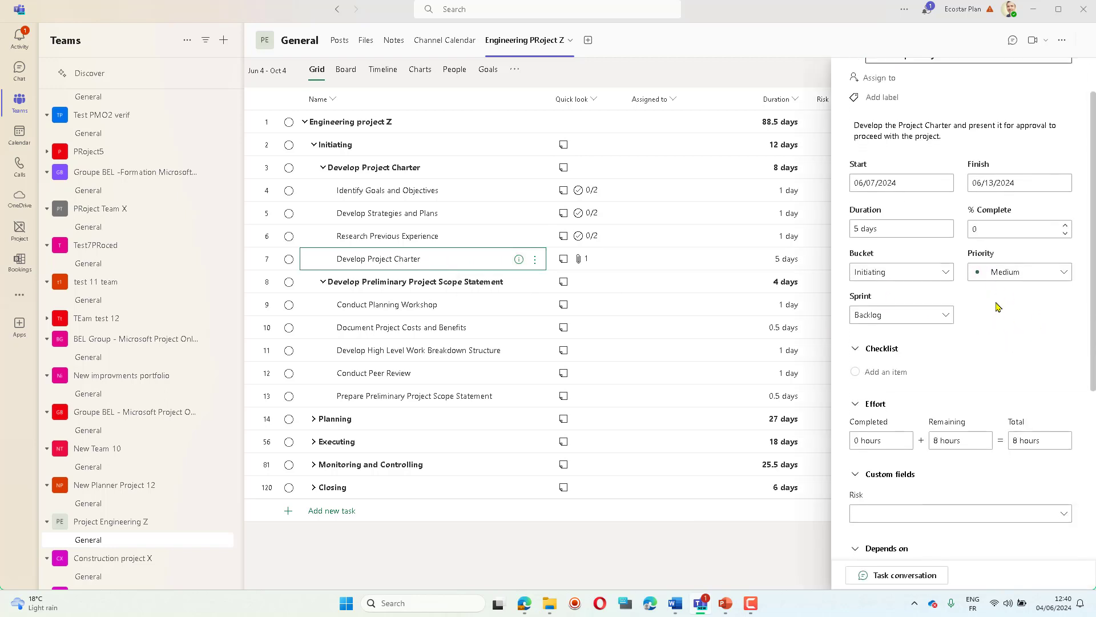
pyautogui.scroll(1, 996, 307)
pyautogui.click(892, 429)
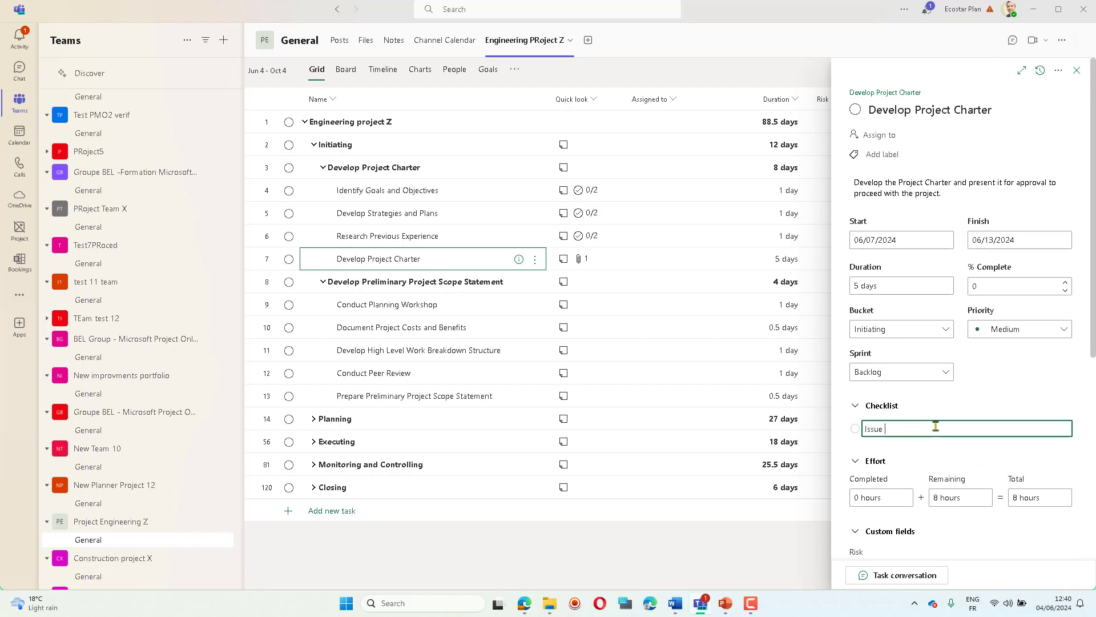
pyautogui.press('Return')
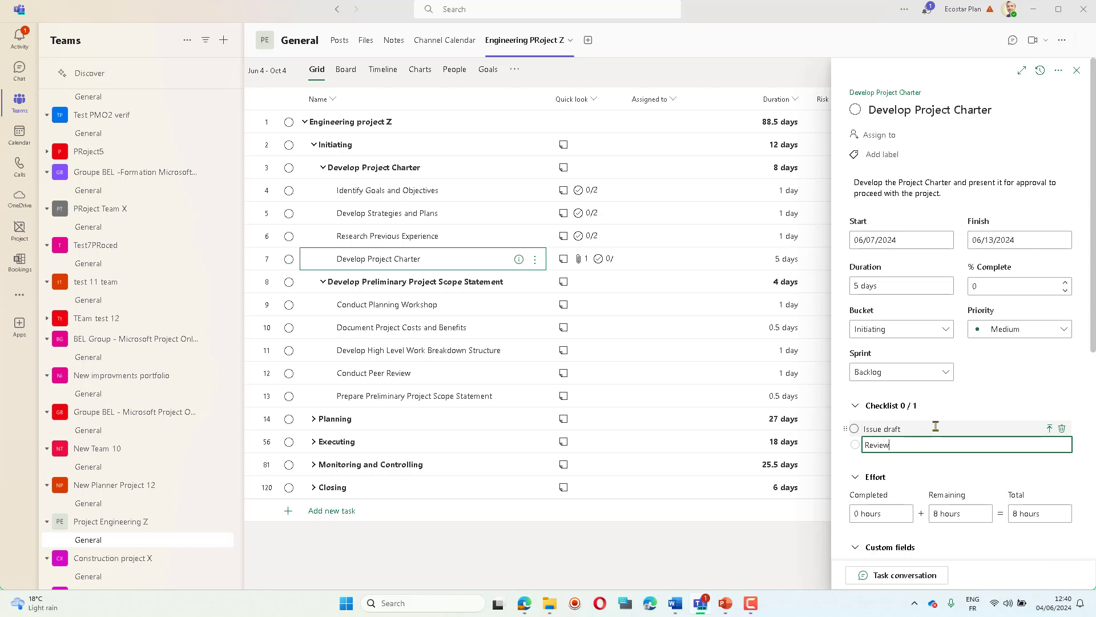
pyautogui.press('Return')
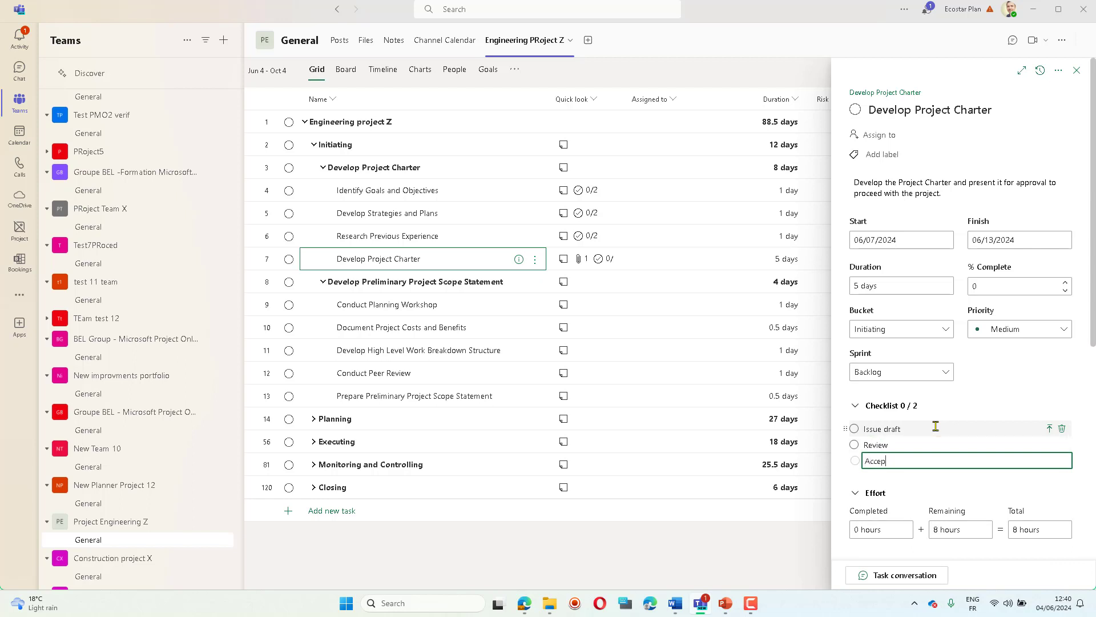
pyautogui.write('Acceptance')
pyautogui.press('Return')
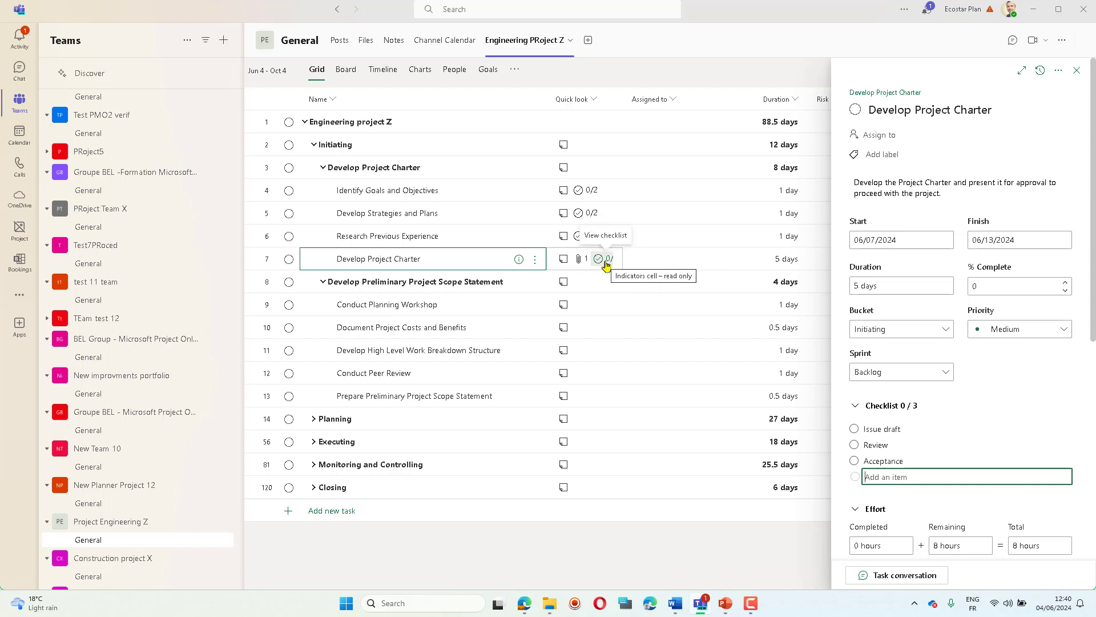
pyautogui.click(1008, 421)
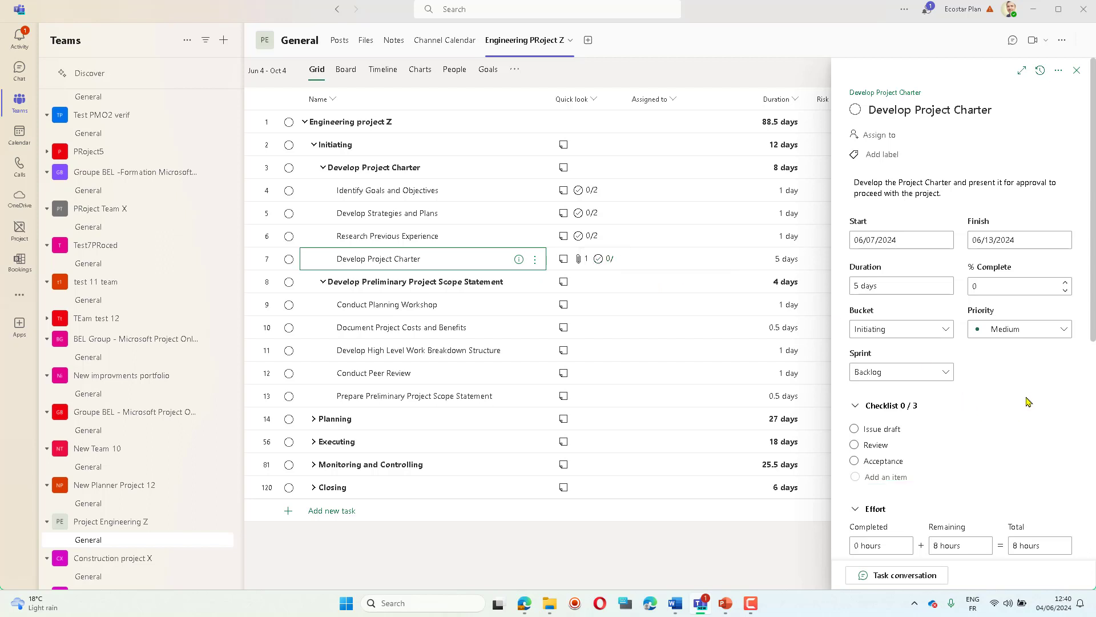
# Set the Develop Project Charter subtask's priority to Urgent, collapse its checklist and close its details
pyautogui.scroll(-1, 1028, 400)
pyautogui.click(1010, 272)
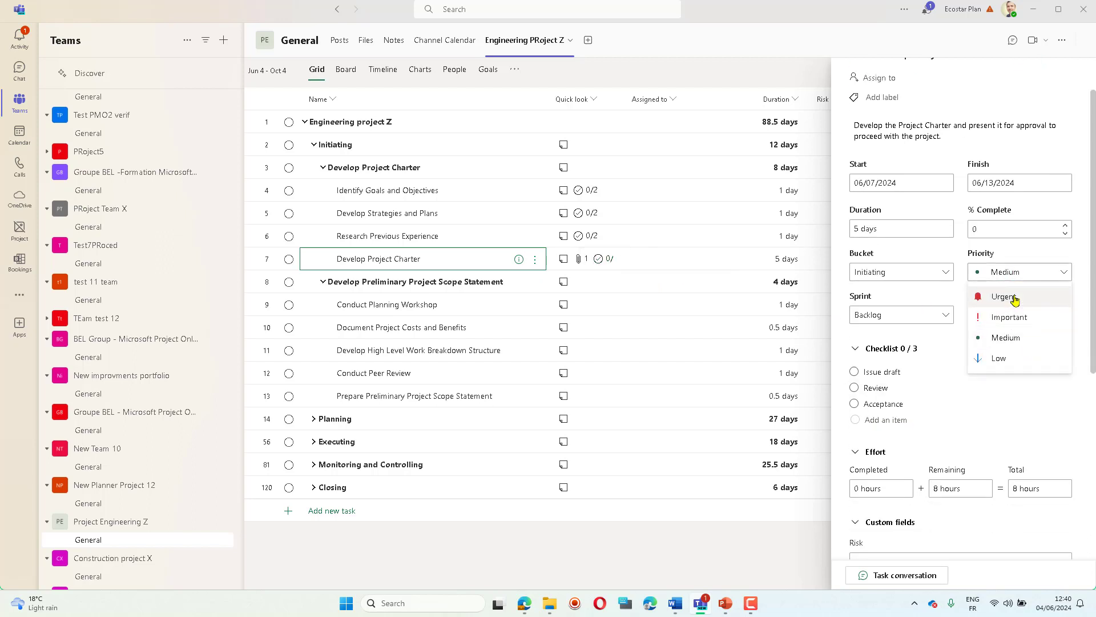
pyautogui.click(1008, 295)
pyautogui.click(1062, 349)
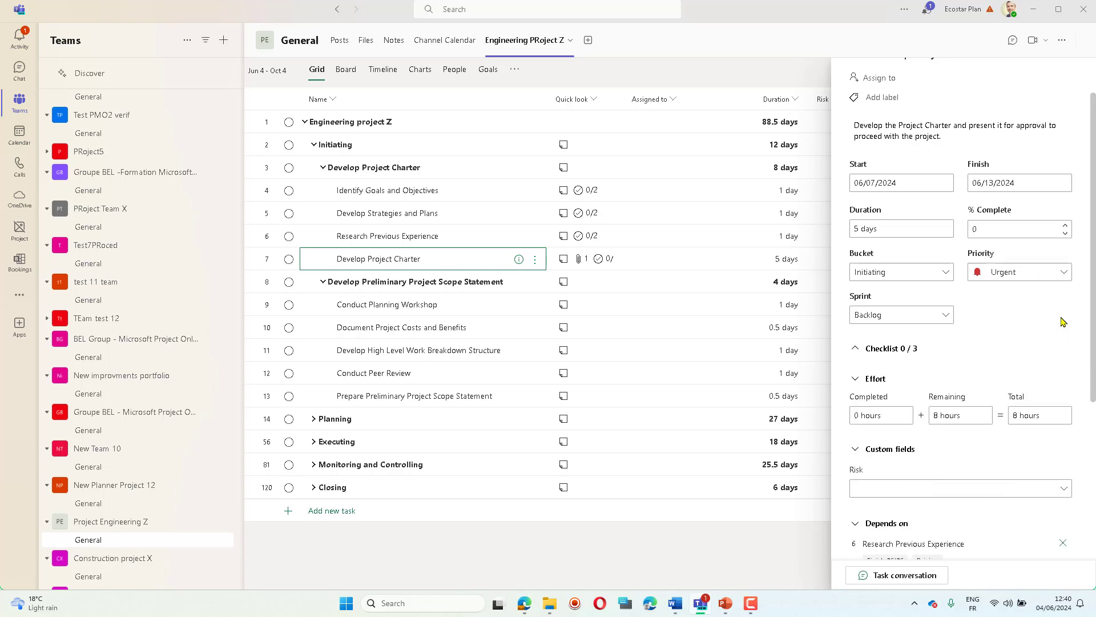
pyautogui.scroll(-2, 1022, 312)
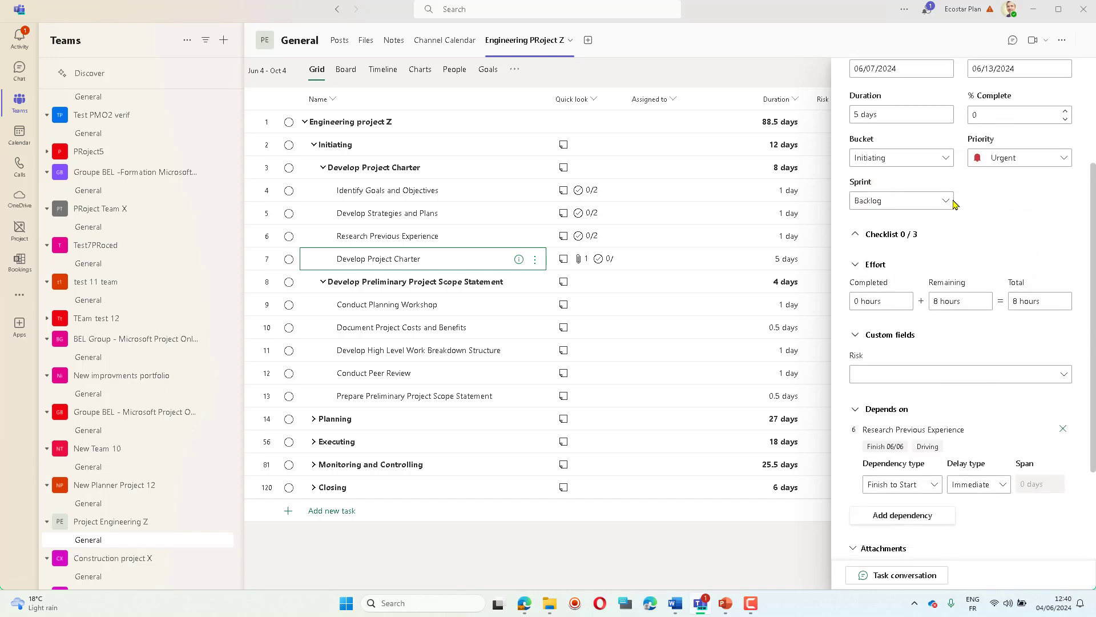
pyautogui.click(940, 159)
pyautogui.click(941, 161)
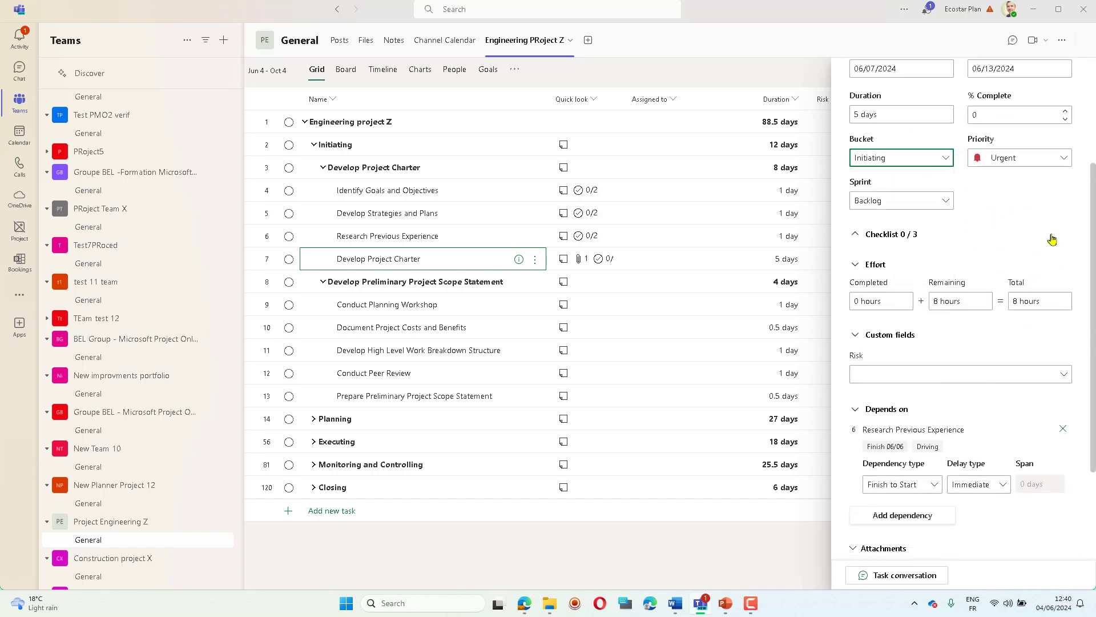
pyautogui.scroll(-3, 1069, 283)
pyautogui.scroll(6, 1055, 277)
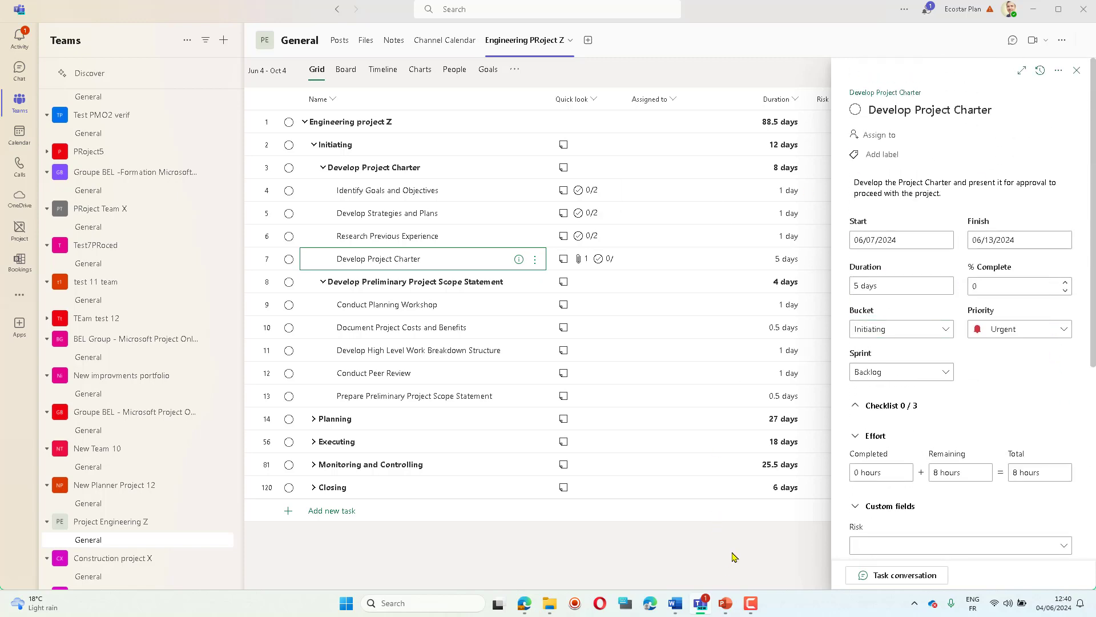
pyautogui.click(1077, 70)
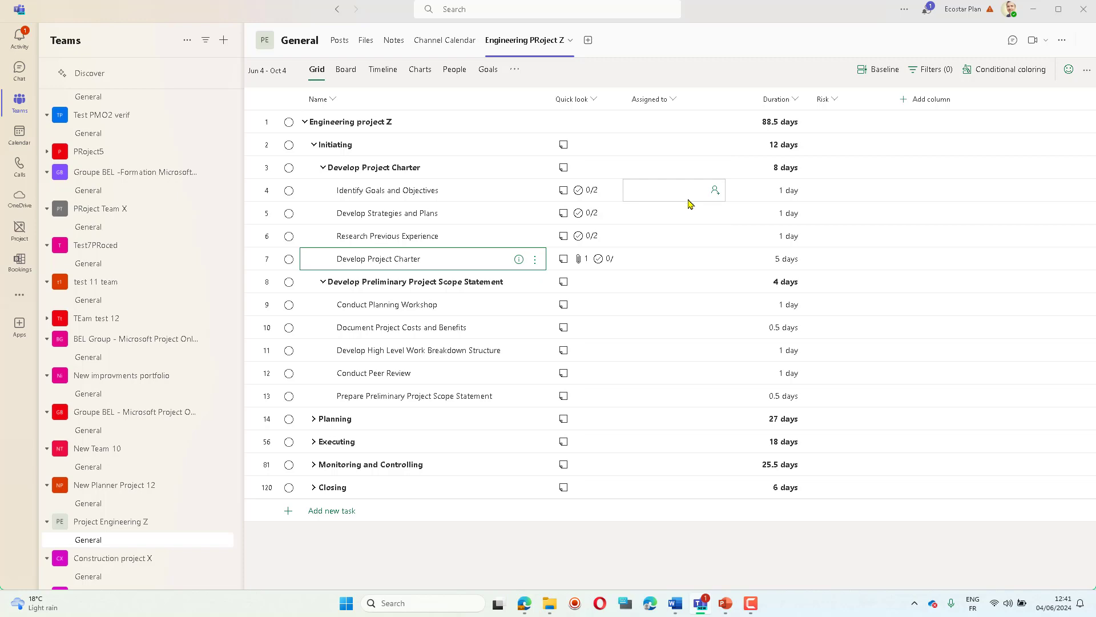
# Assign the Develop Project Charter subtask to the member with the profile photo and Research Previous Experience to the guest member
pyautogui.hotkey('alt', 'Tab')
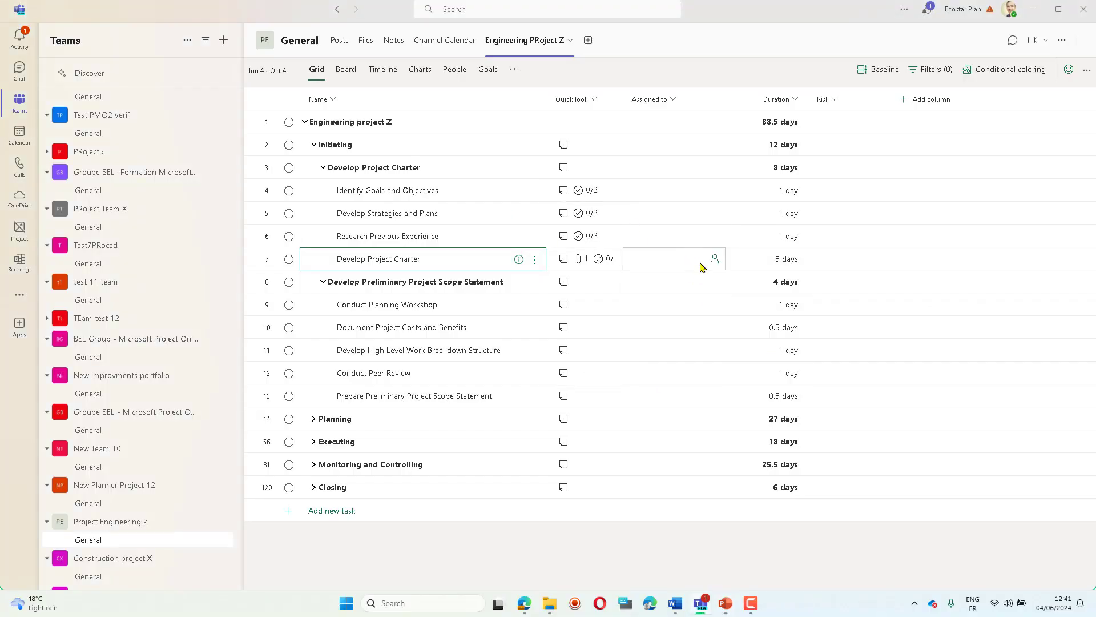
pyautogui.click(715, 260)
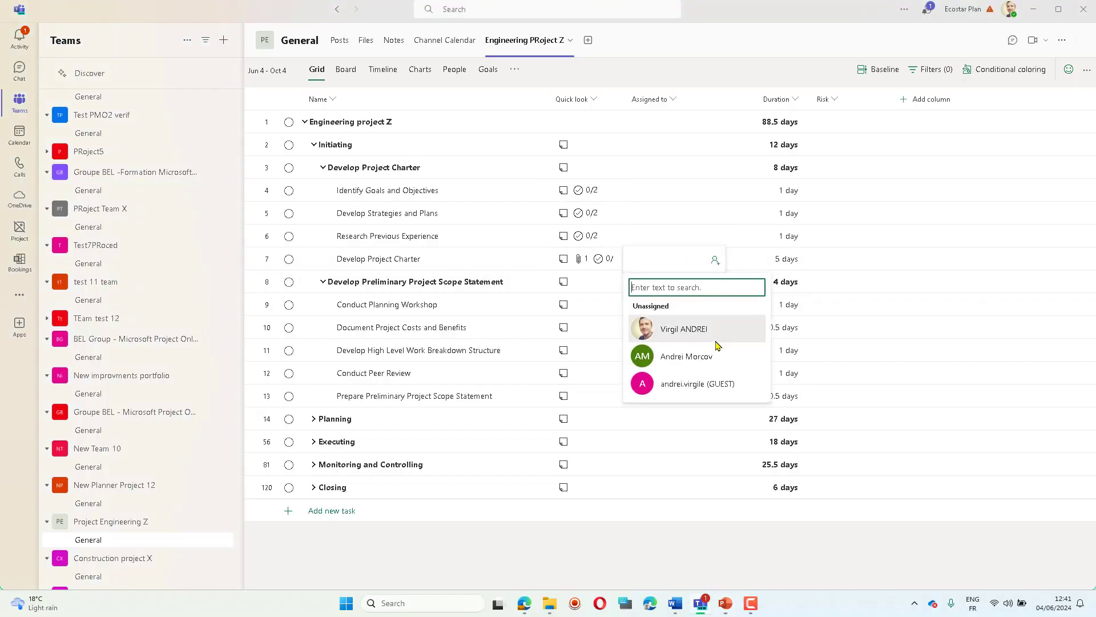
pyautogui.click(685, 337)
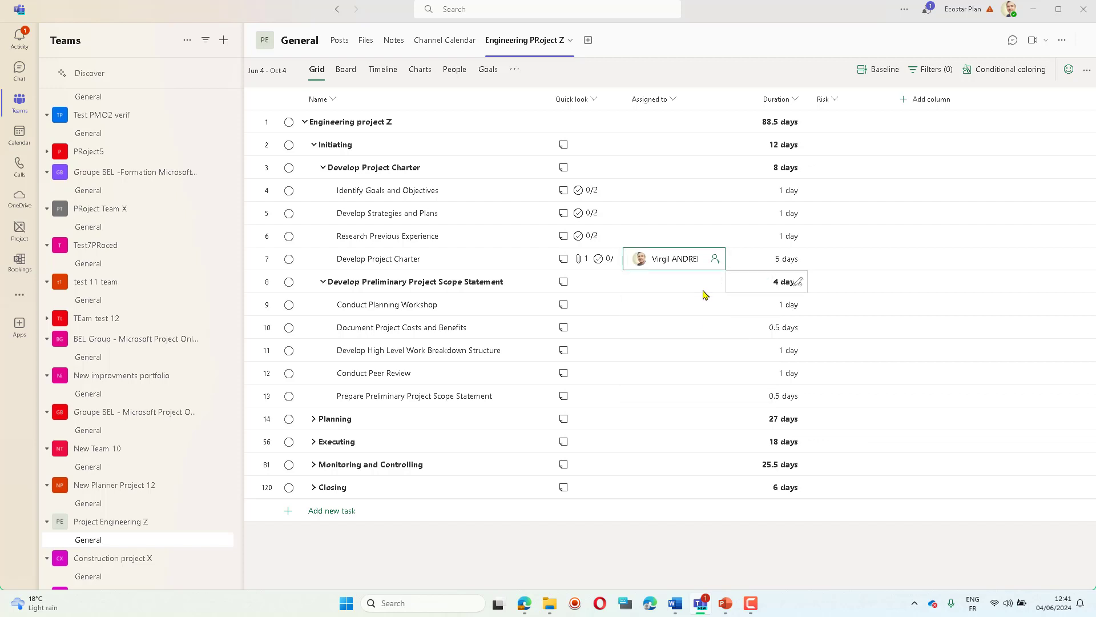
pyautogui.click(716, 238)
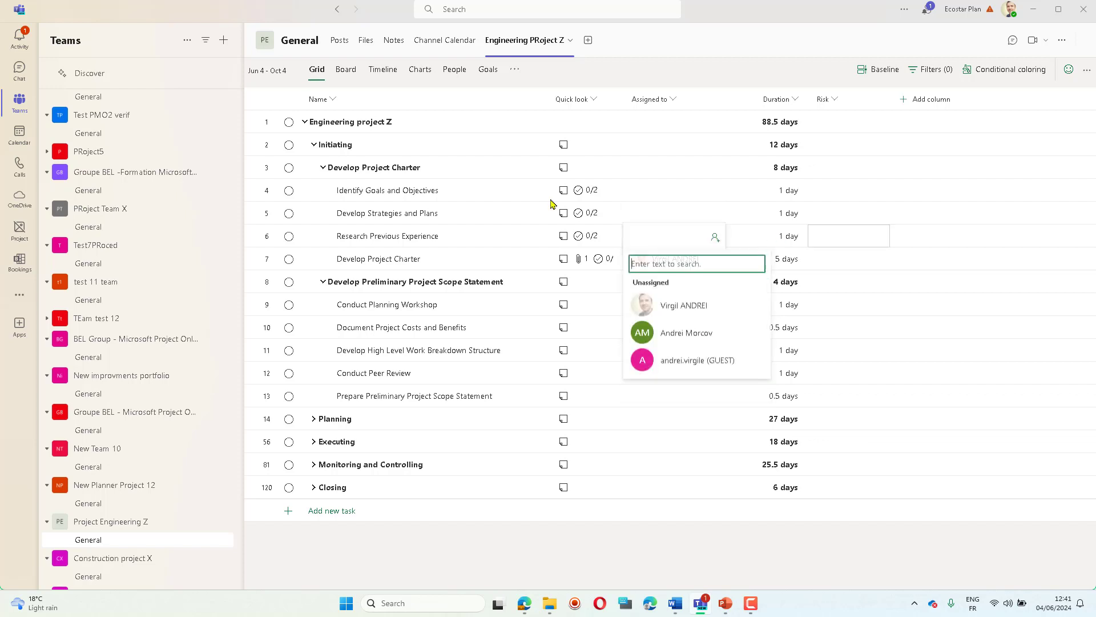
pyautogui.click(698, 359)
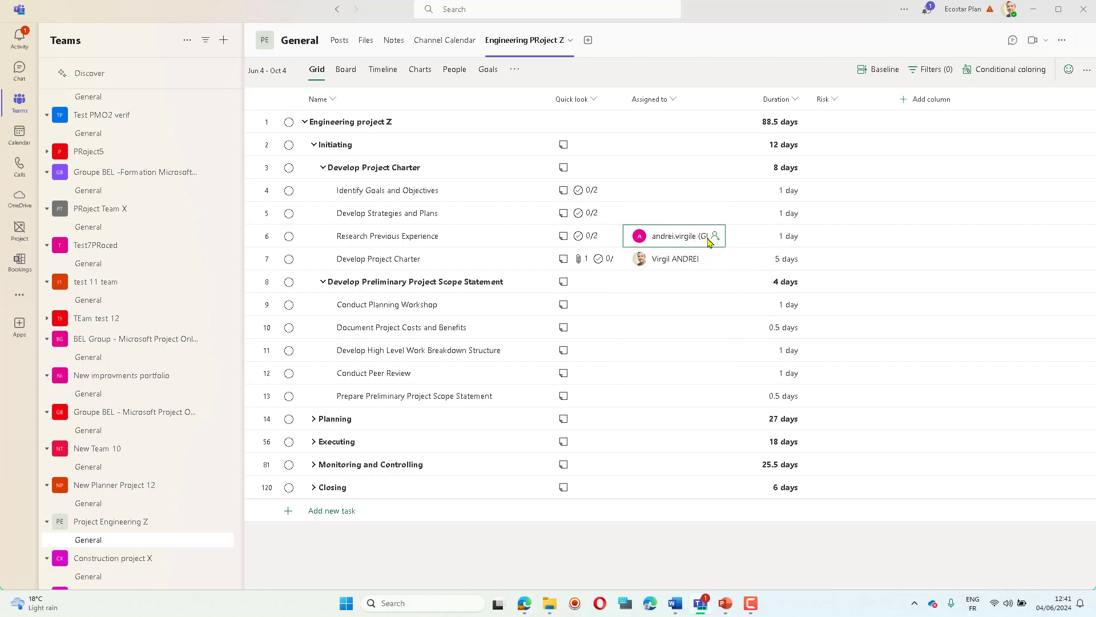
# Assign Develop Strategies and Plans to the member with the green avatar, and Identify Goals and Objectives to the photo-avatar member and the guest
pyautogui.click(715, 214)
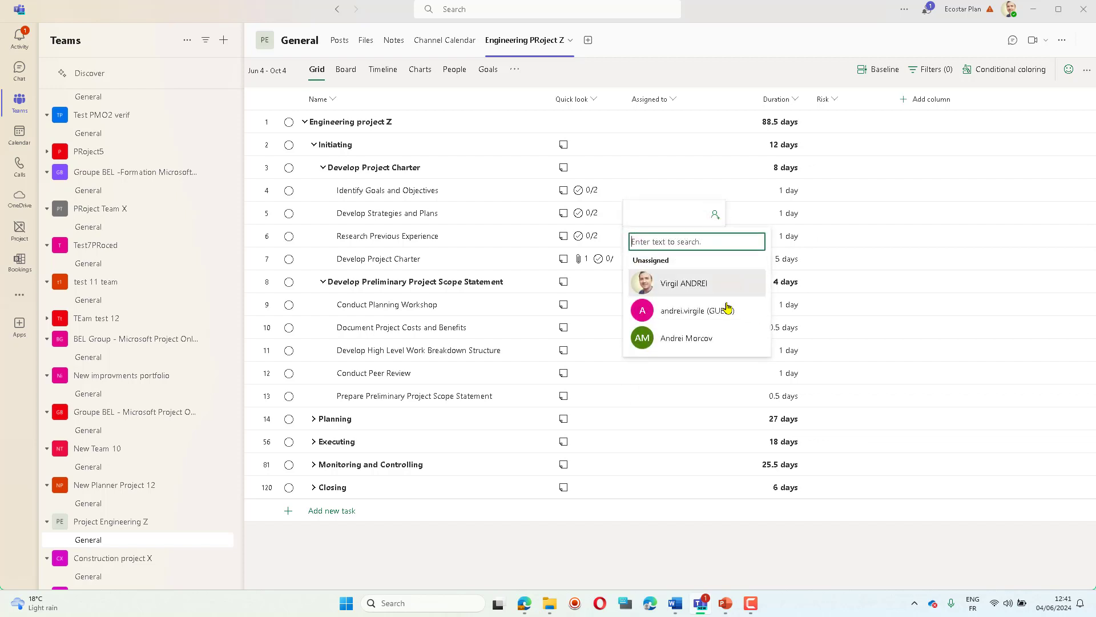
pyautogui.click(711, 340)
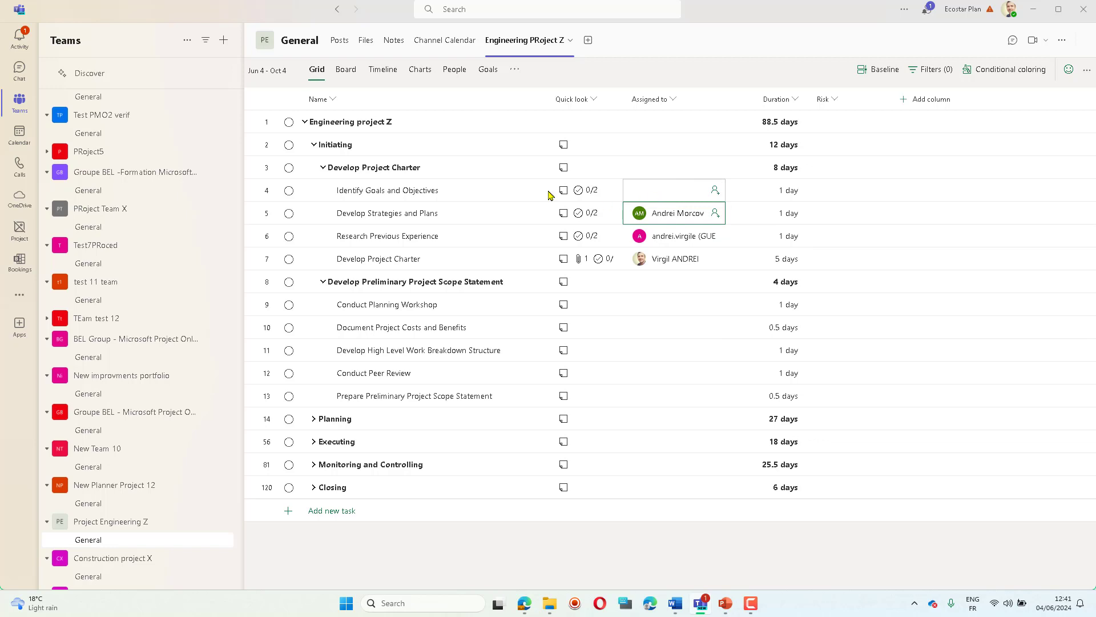
pyautogui.click(719, 193)
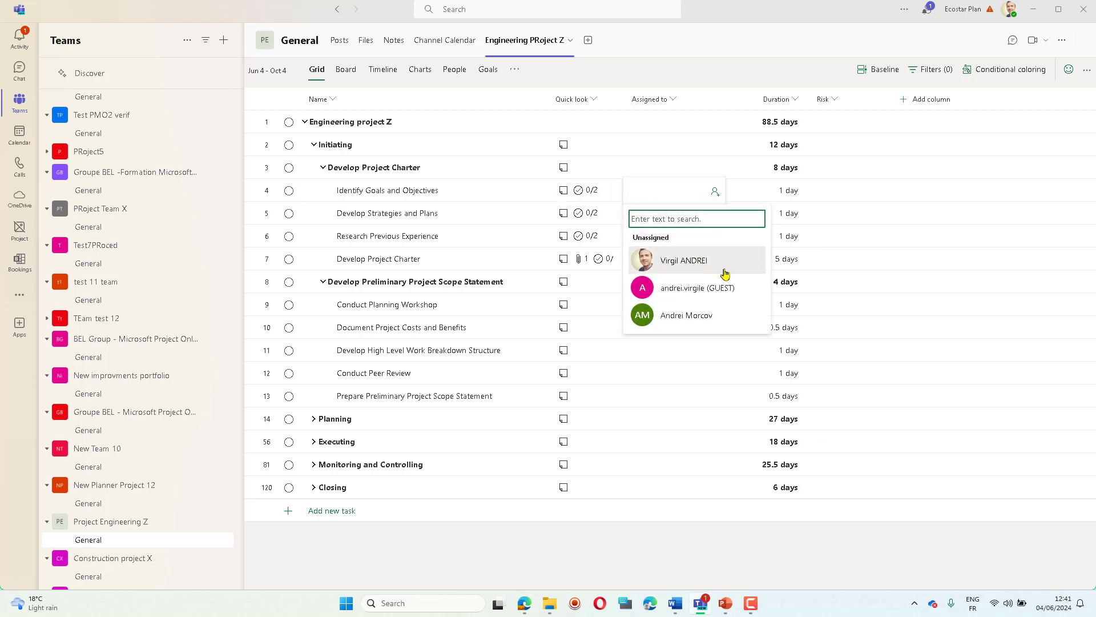
pyautogui.click(723, 263)
pyautogui.click(718, 193)
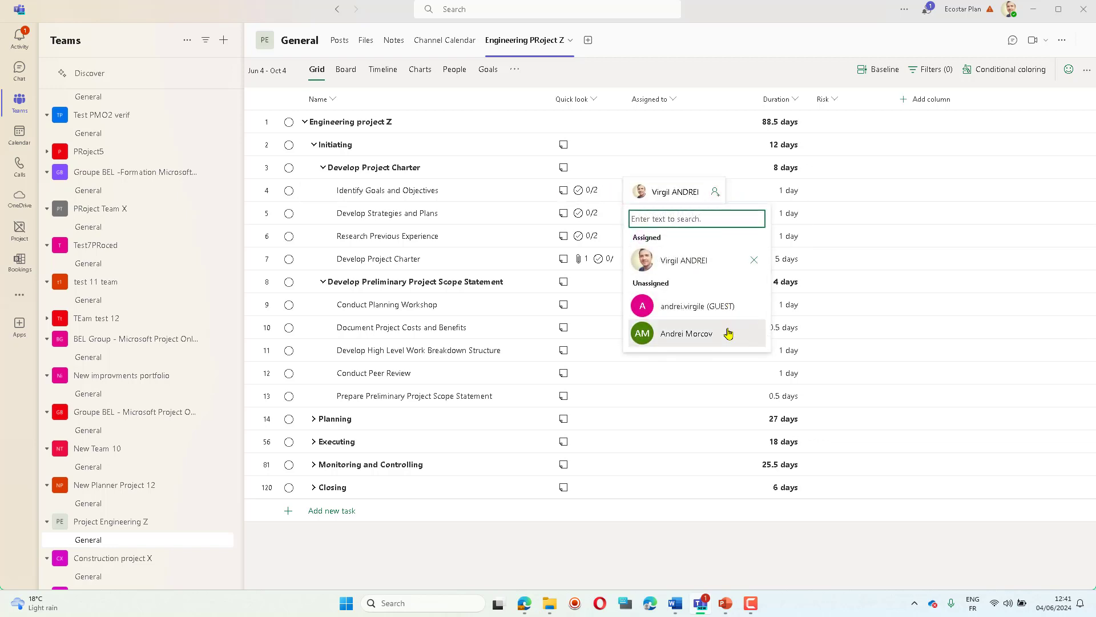
pyautogui.click(729, 307)
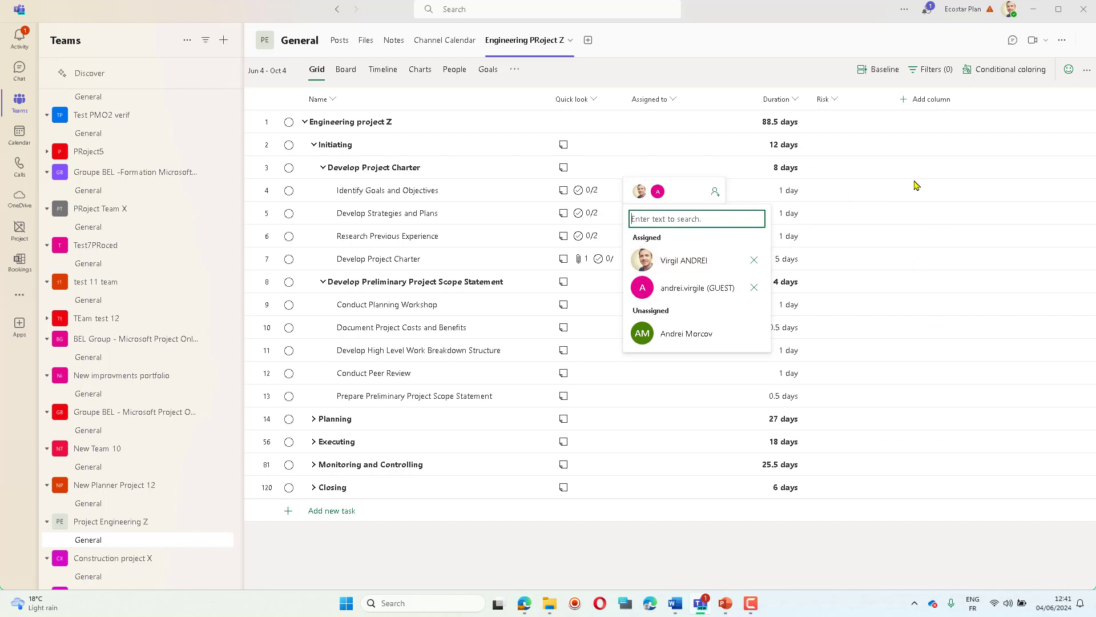
pyautogui.click(943, 173)
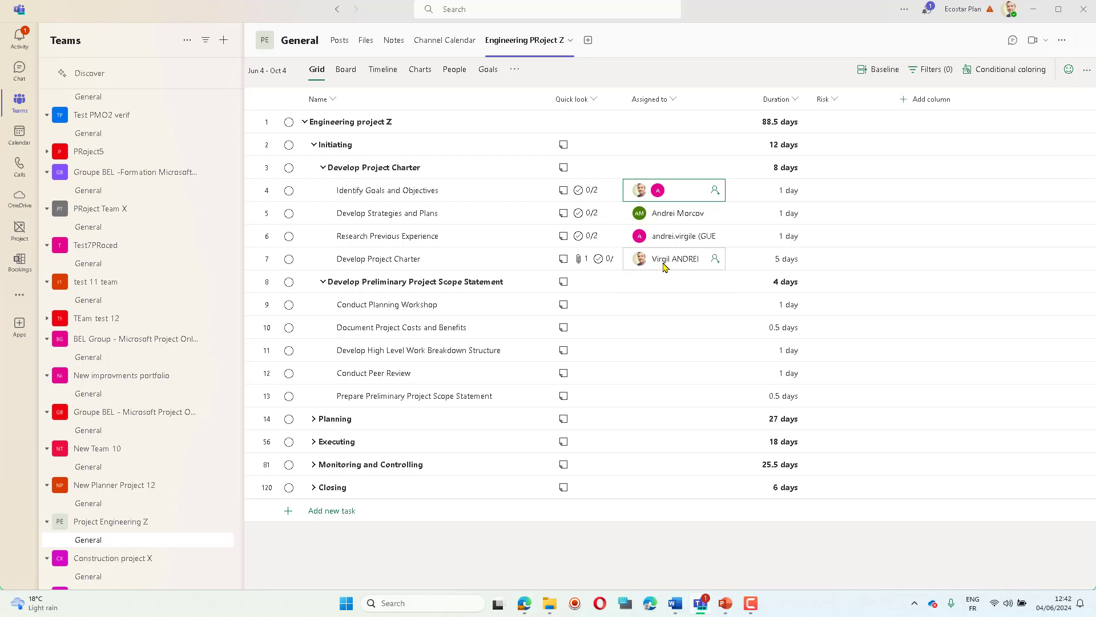
# Assign Conduct Planning Workshop, Document Project Costs and Benefits, and Develop High Level Work Breakdown Structure to the member with the profile photo
pyautogui.click(715, 304)
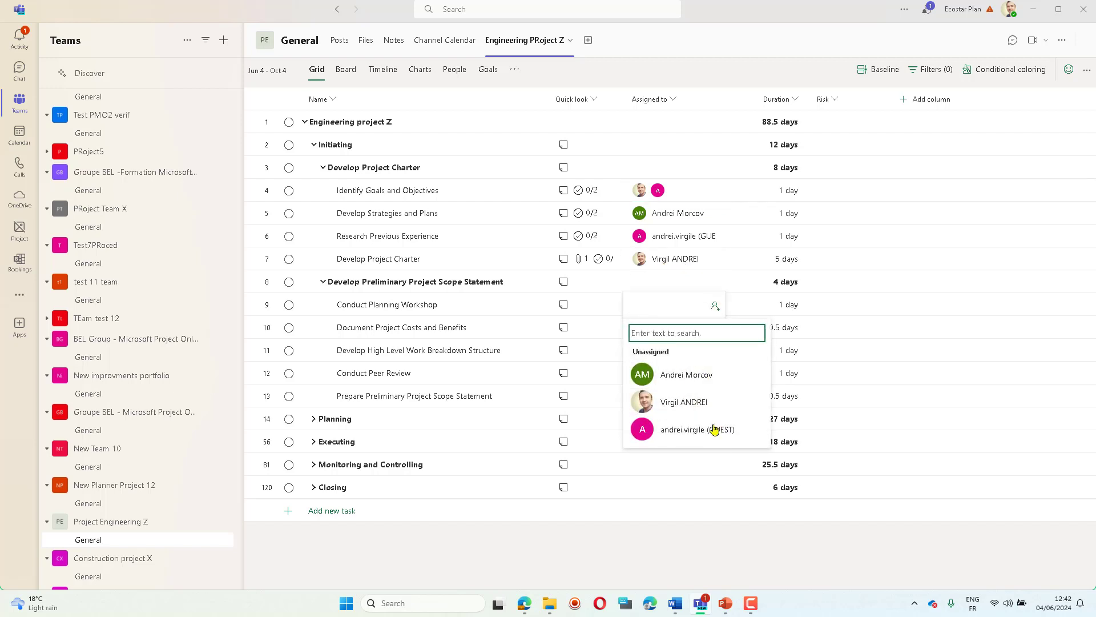
pyautogui.click(703, 401)
pyautogui.click(675, 330)
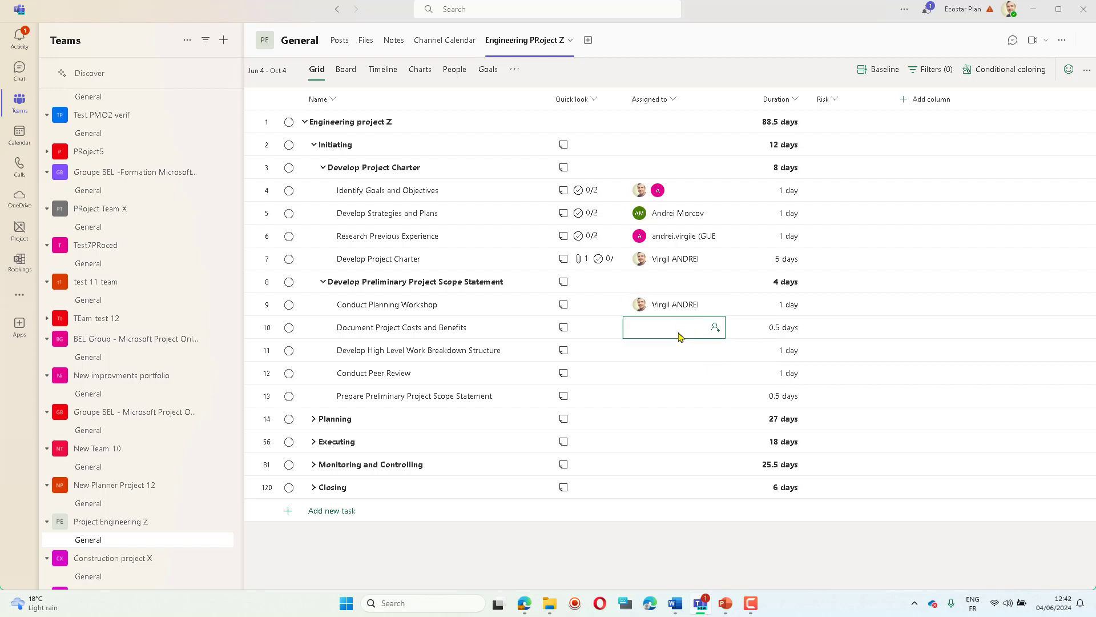
pyautogui.click(677, 401)
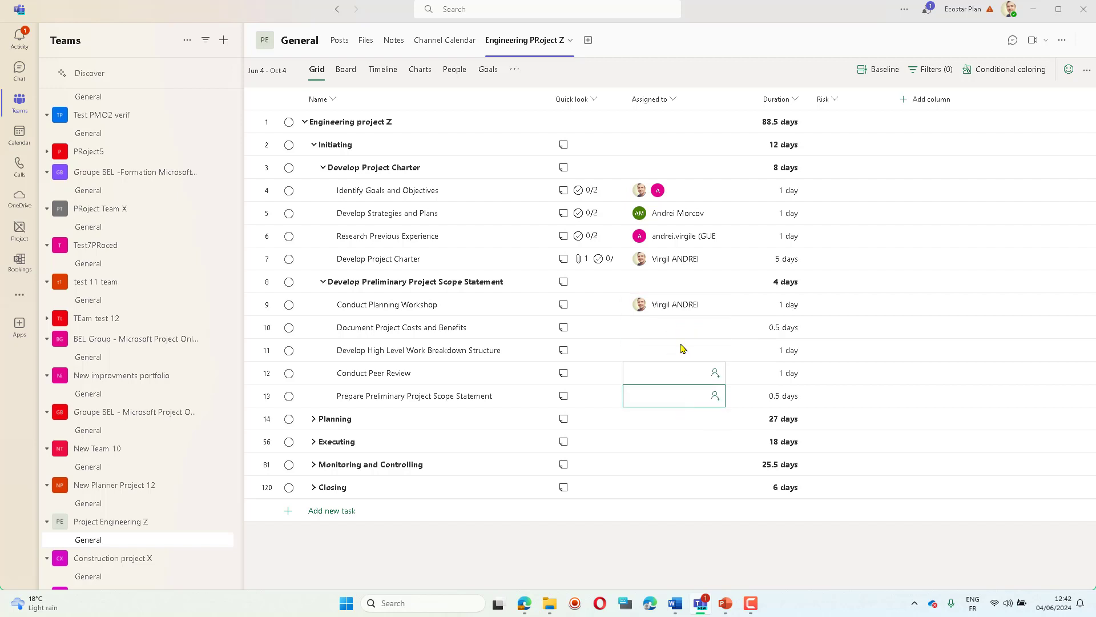
pyautogui.moveTo(680, 328); pyautogui.dragTo(715, 407)
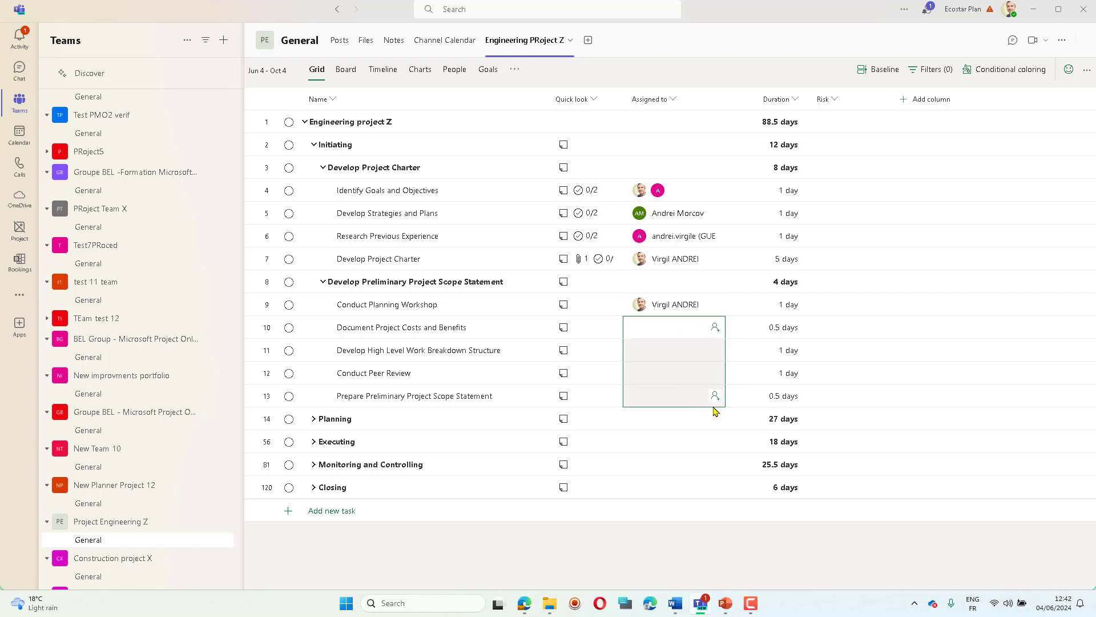
pyautogui.click(715, 330)
pyautogui.click(699, 454)
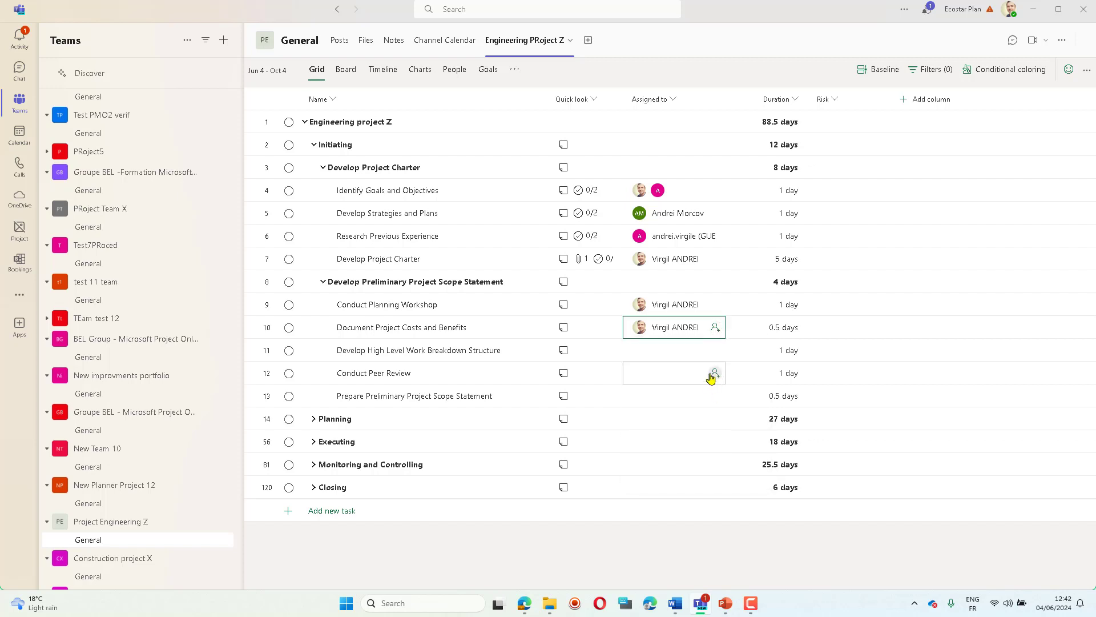
pyautogui.click(715, 350)
pyautogui.click(717, 478)
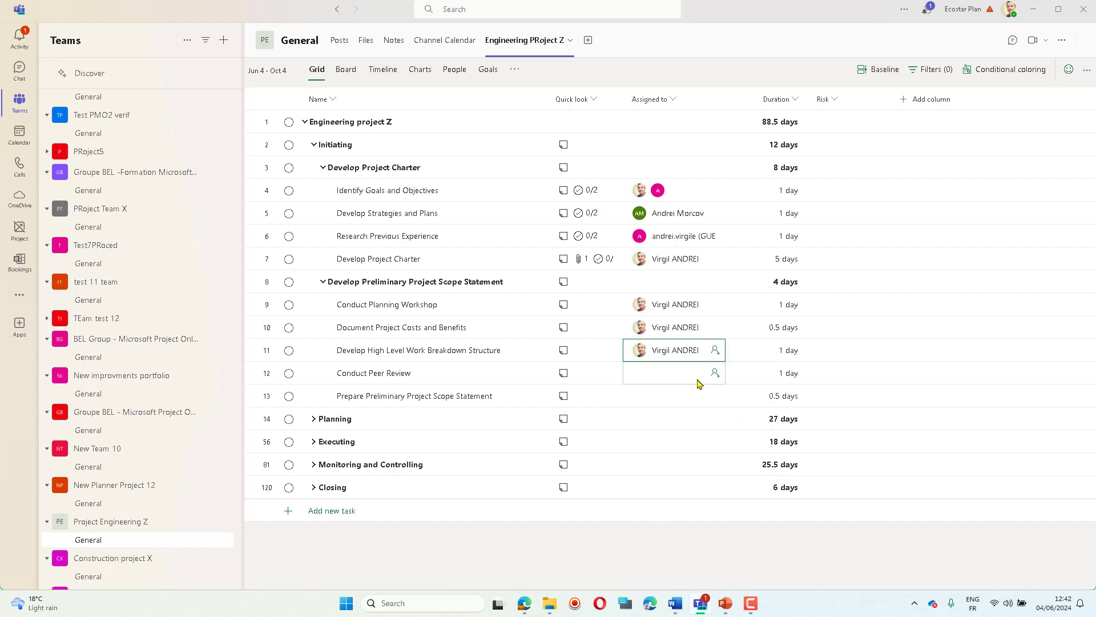
# Assign the Conduct Peer Review task to all three team members
pyautogui.click(715, 373)
pyautogui.click(704, 498)
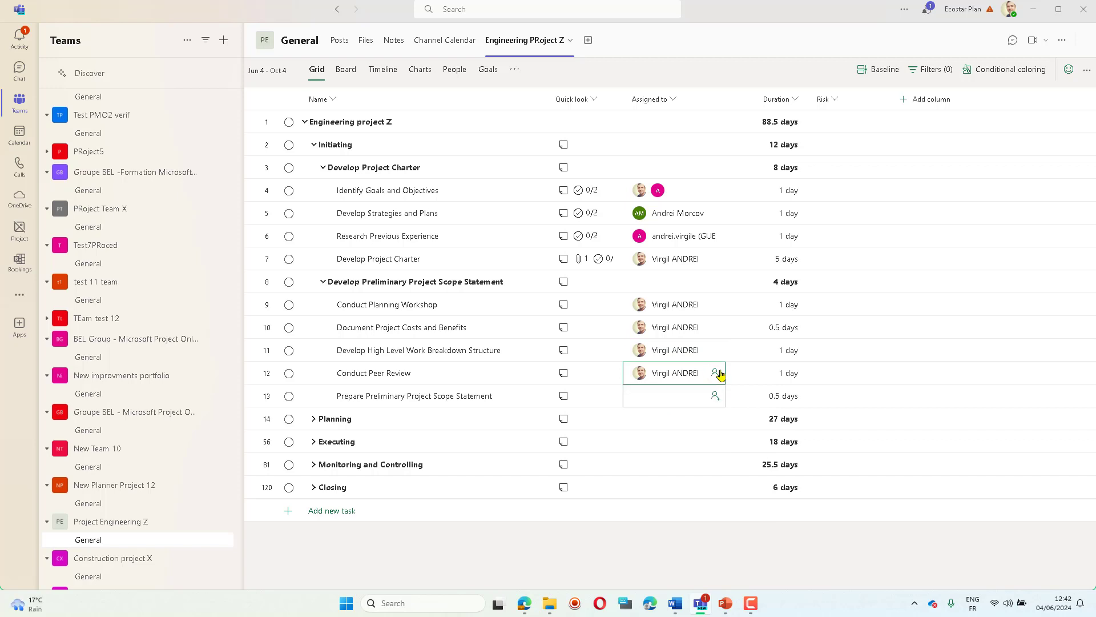
pyautogui.click(718, 373)
pyautogui.click(729, 494)
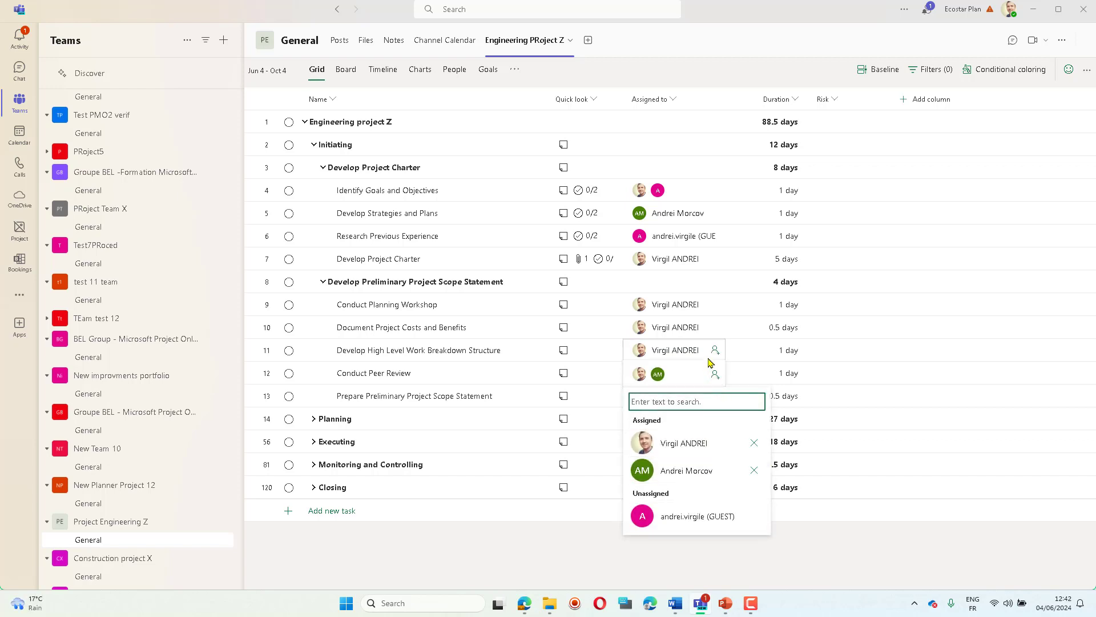
pyautogui.click(708, 520)
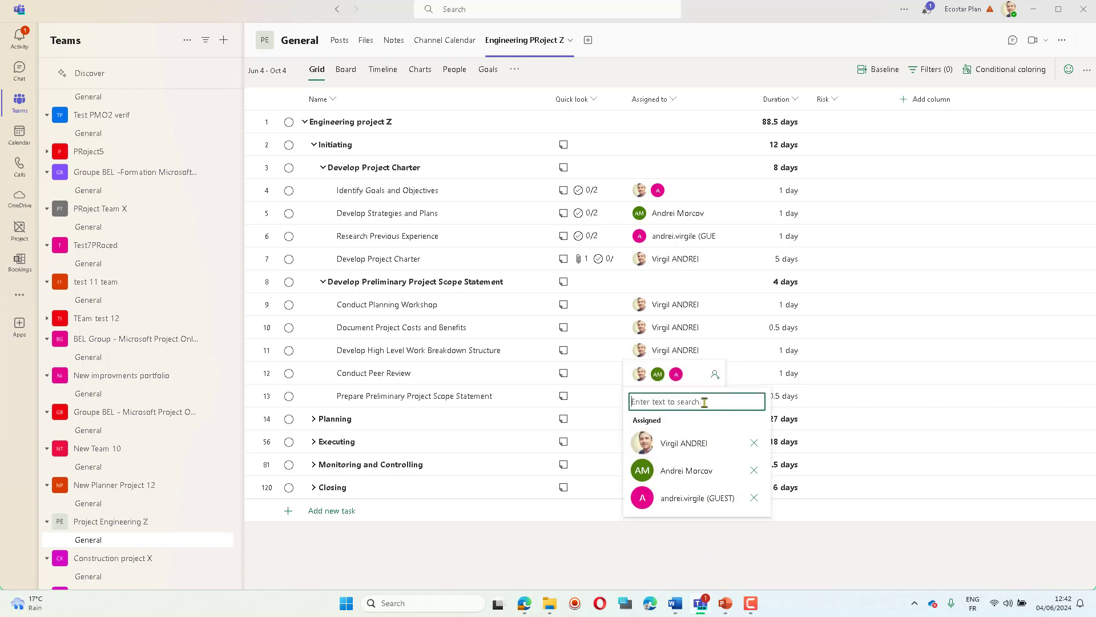
pyautogui.click(985, 455)
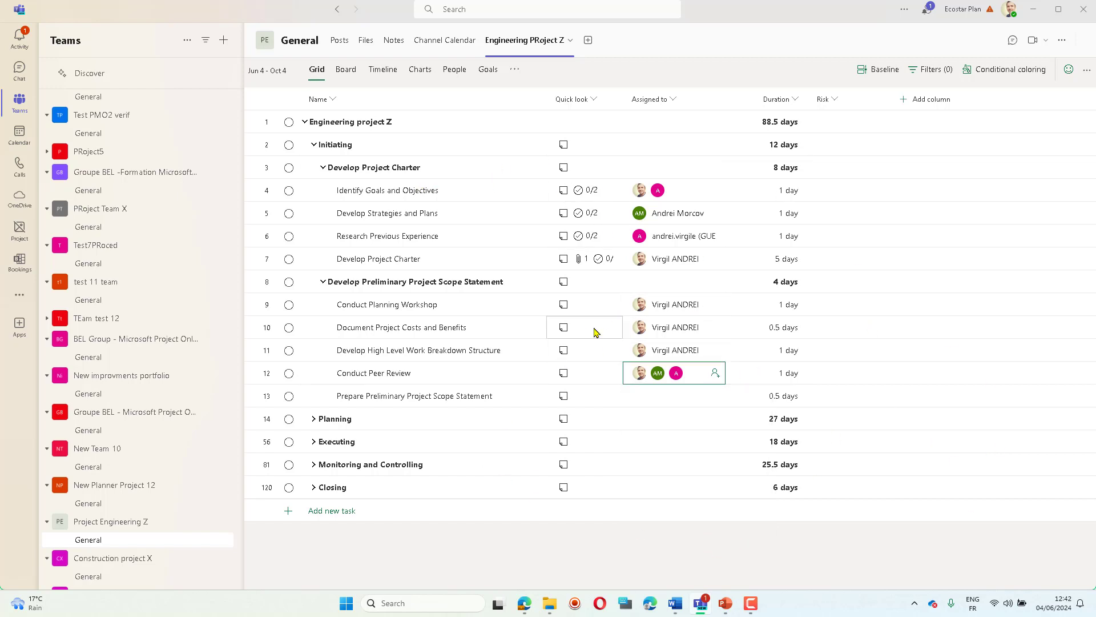
# View the plan's Board grouped by Assigned to, and return the grouping to Bucket
pyautogui.click(353, 75)
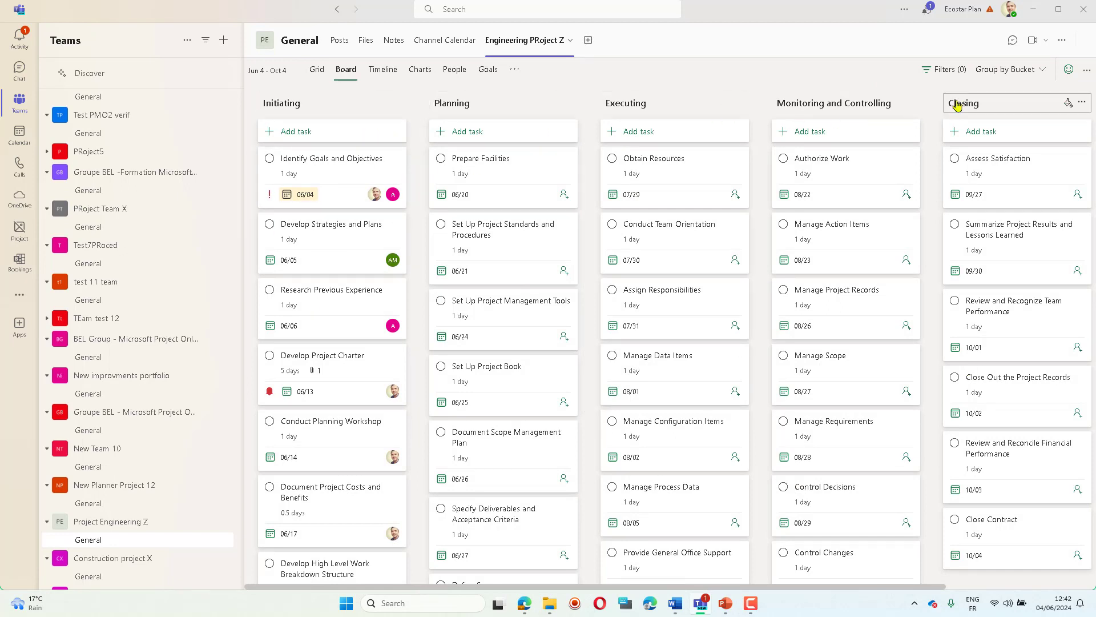
pyautogui.click(1025, 72)
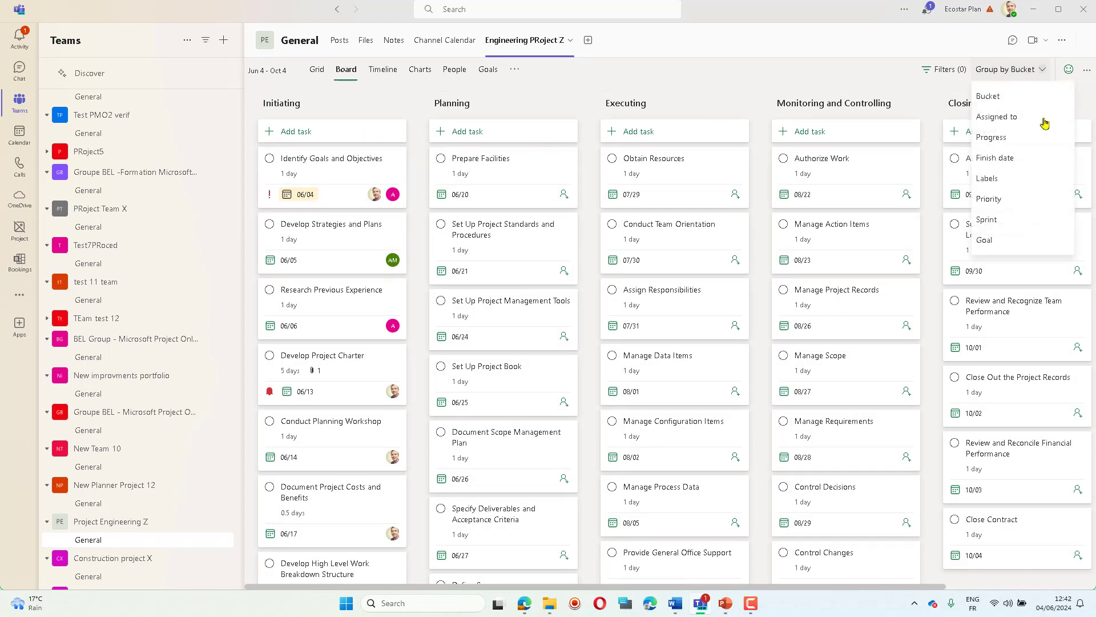
pyautogui.click(1025, 119)
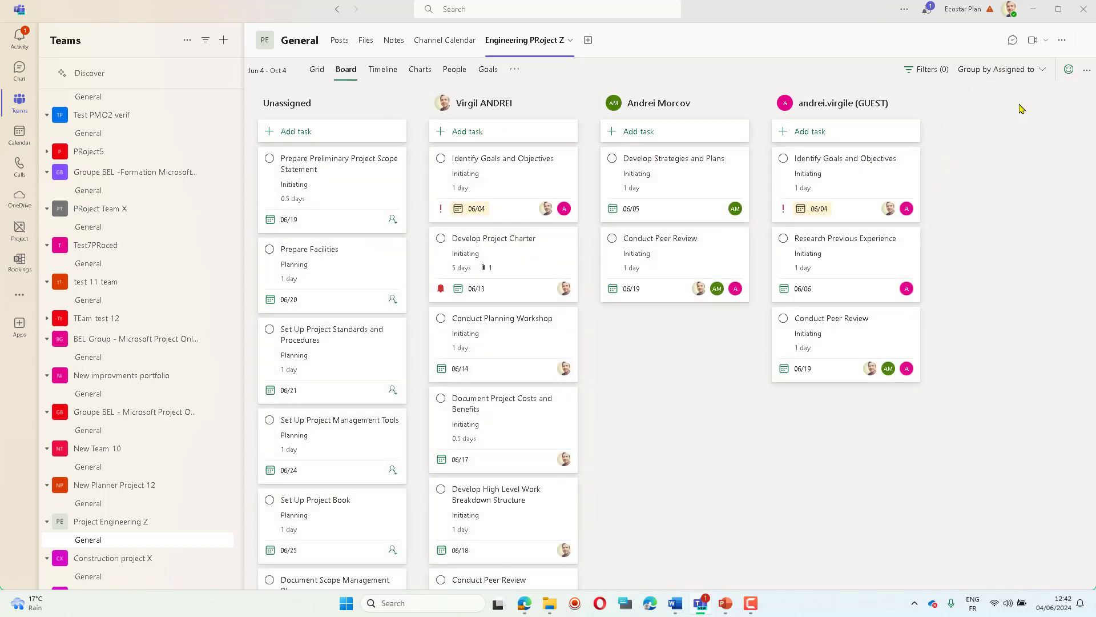
pyautogui.click(1031, 77)
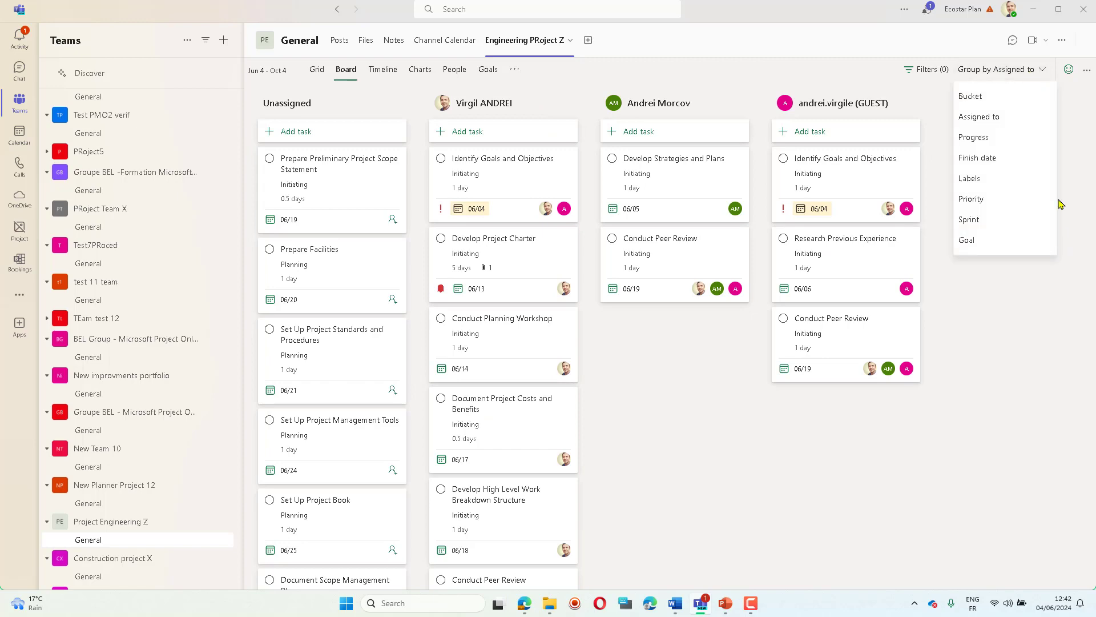
pyautogui.click(1013, 103)
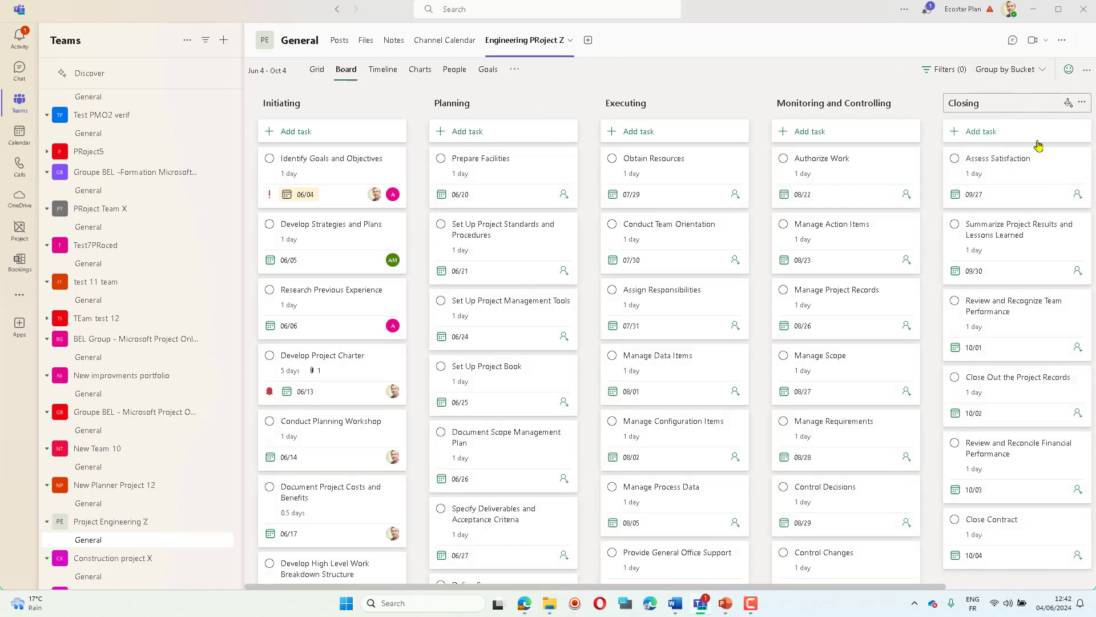
# Show the critical path on the plan's Timeline across the whole project schedule
pyautogui.click(383, 71)
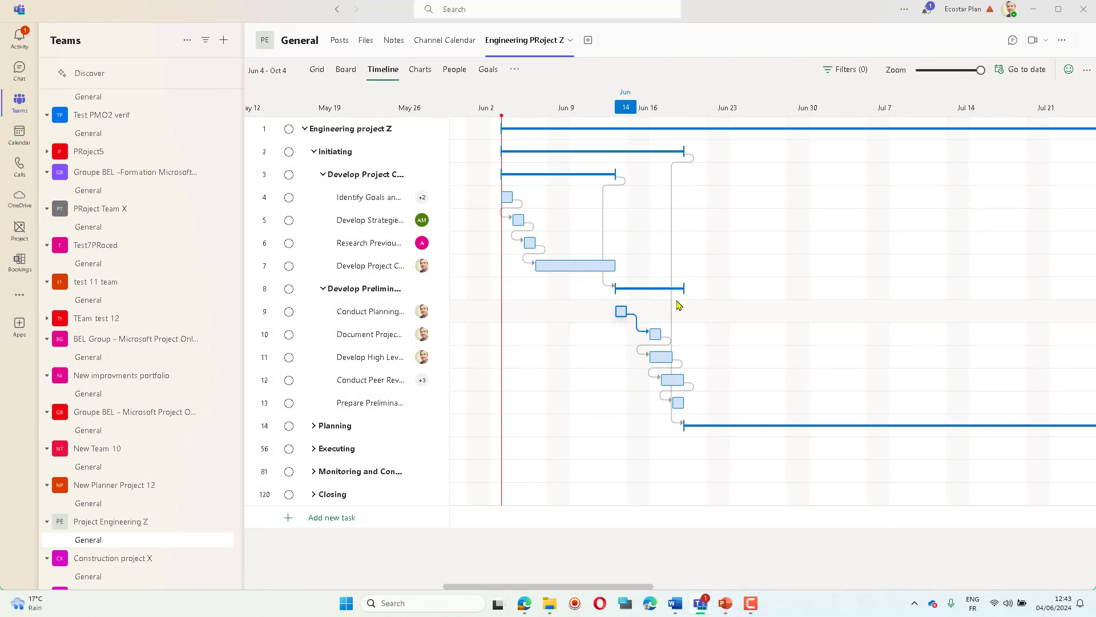
pyautogui.moveTo(633, 591); pyautogui.dragTo(614, 591)
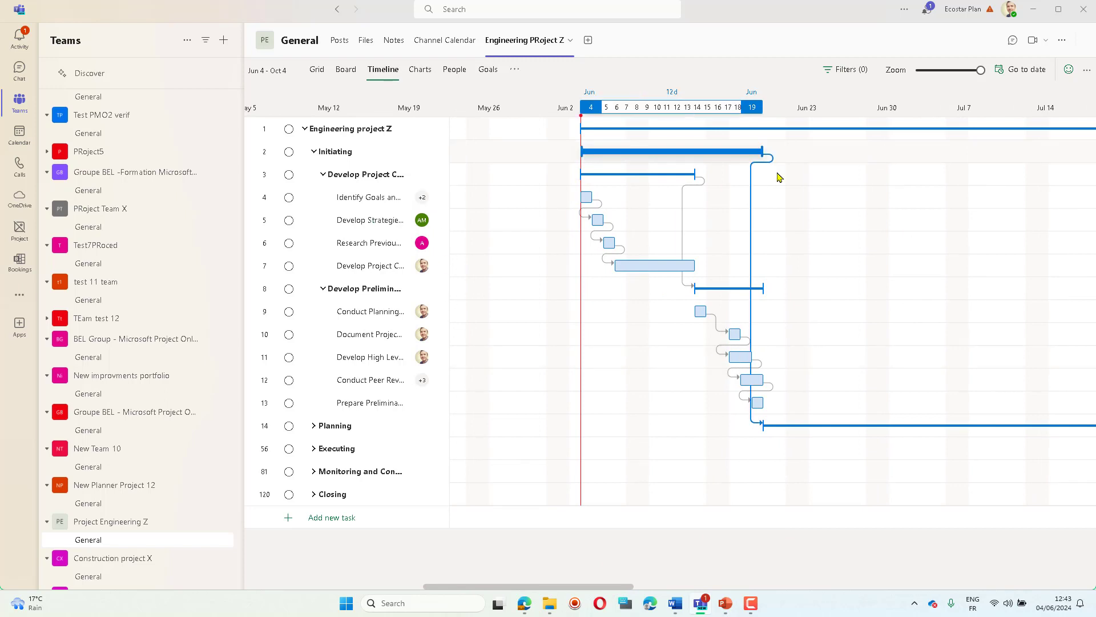
pyautogui.click(850, 73)
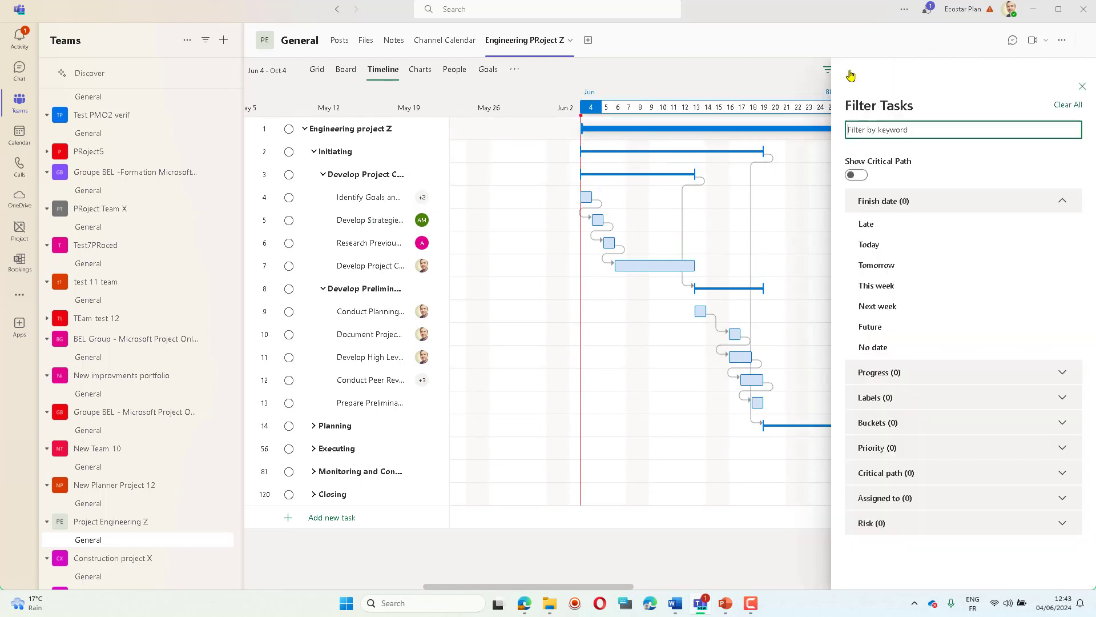
pyautogui.click(856, 175)
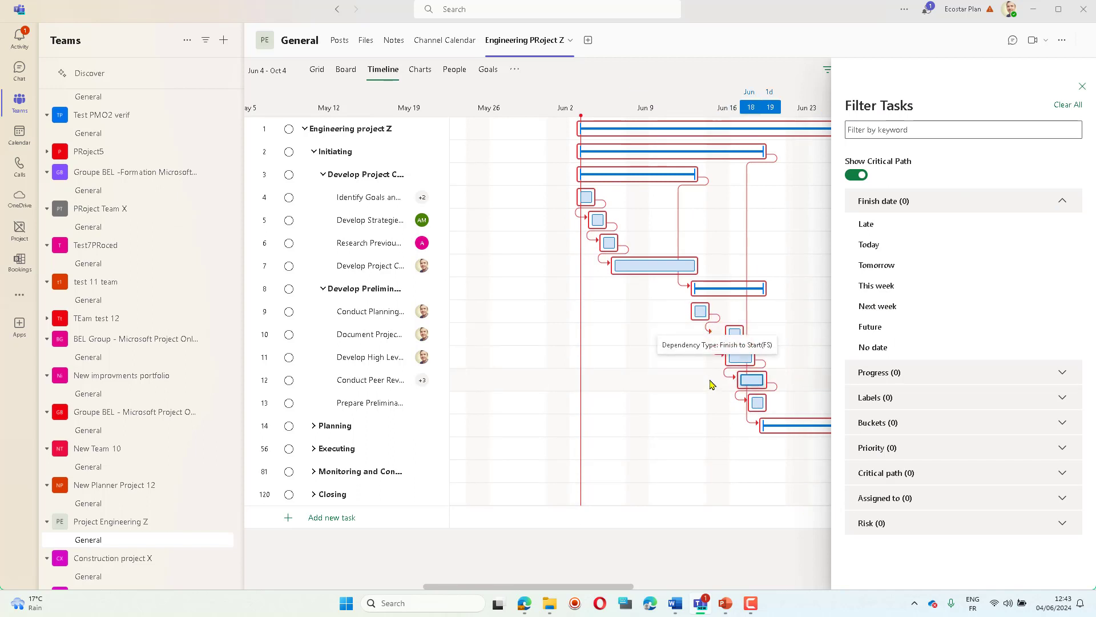
pyautogui.click(1083, 84)
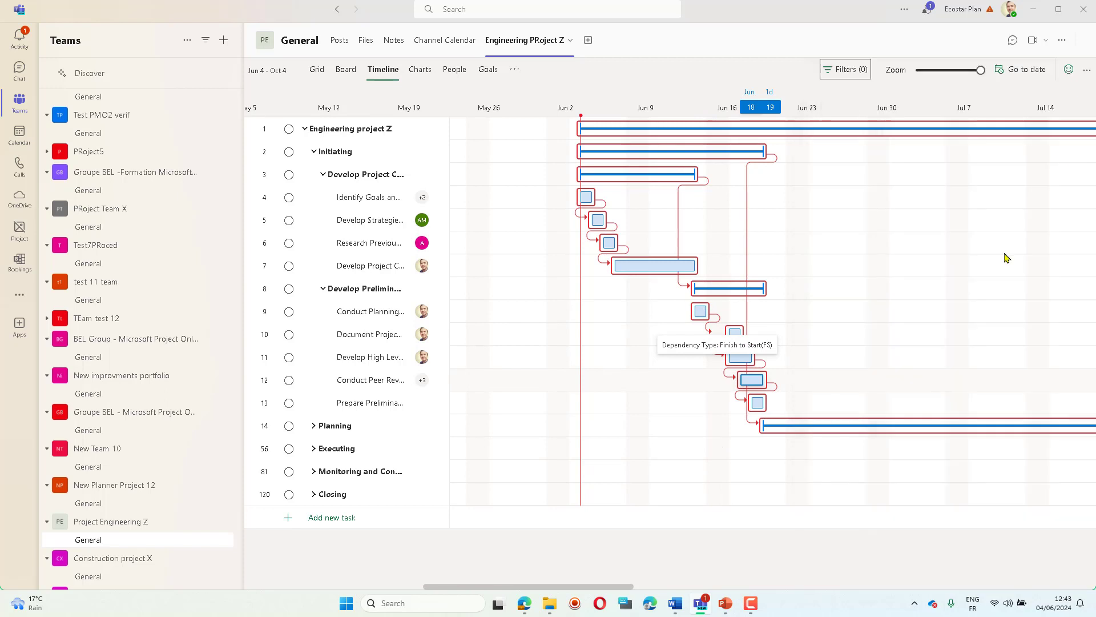
pyautogui.moveTo(981, 69); pyautogui.dragTo(960, 69)
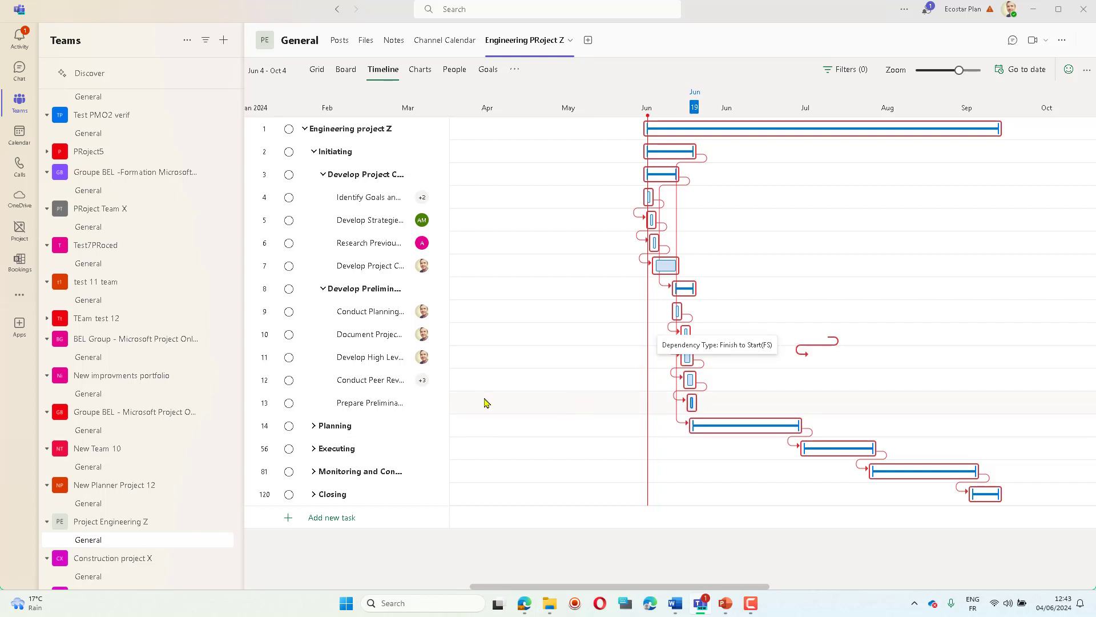
# Review the plan's Charts and People views for status and workload, and open the Goals view
pyautogui.click(421, 69)
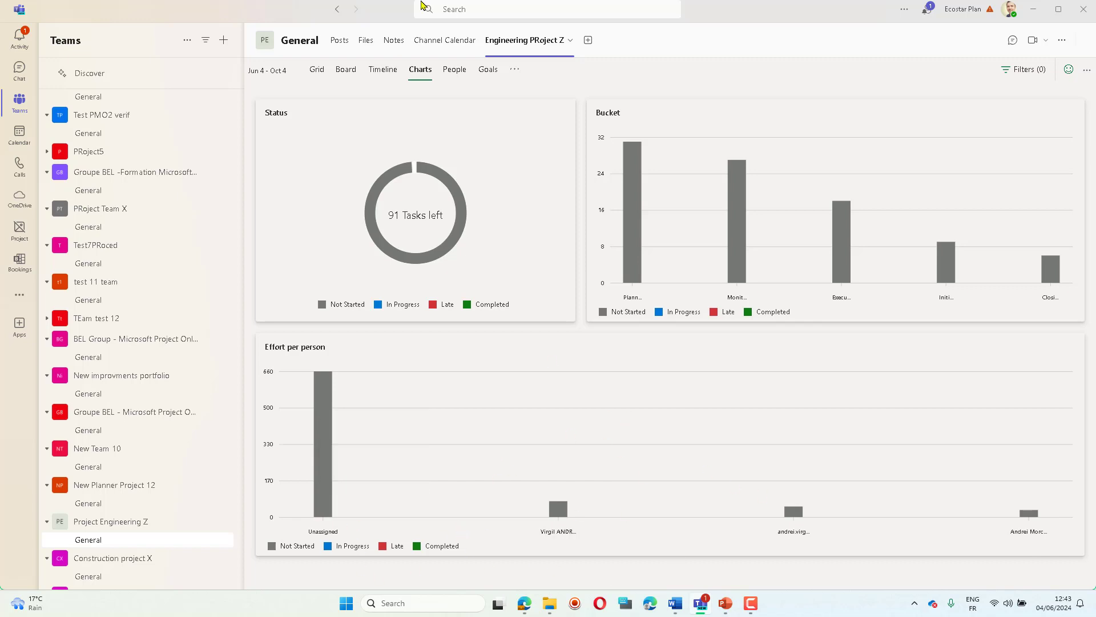
pyautogui.click(455, 71)
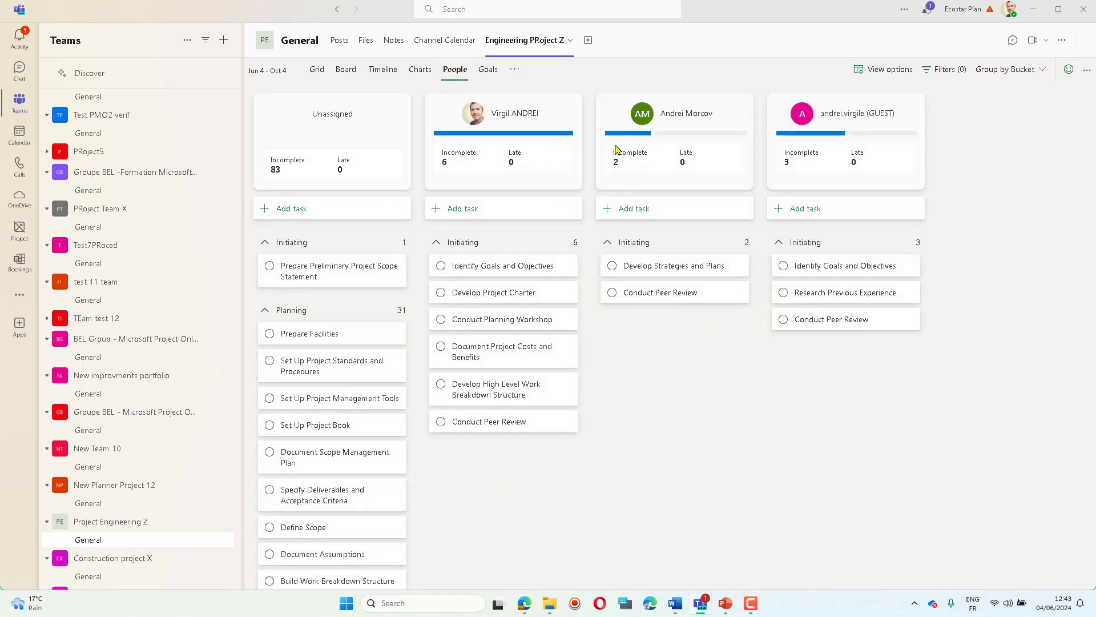
pyautogui.click(488, 71)
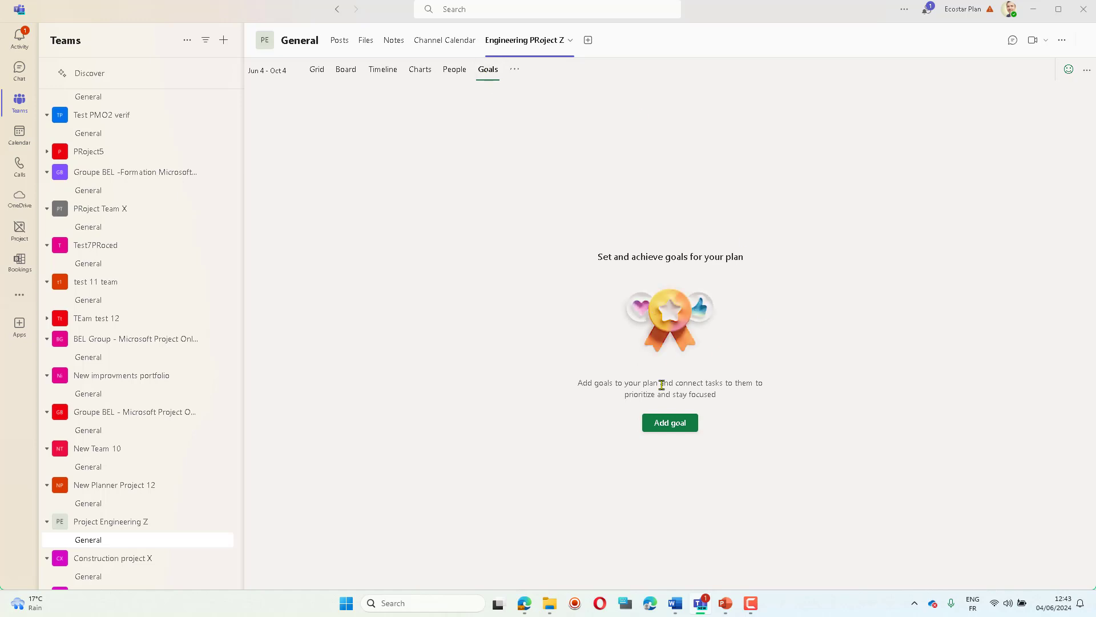
# Add a goal named "mILESTONE 1" to the plan
pyautogui.click(671, 423)
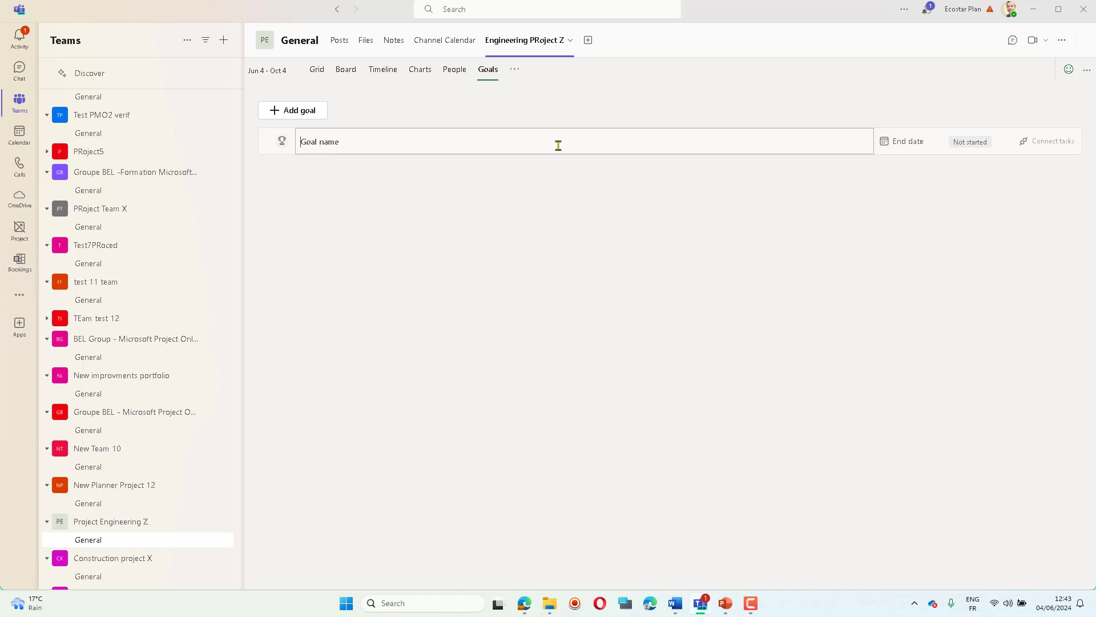
pyautogui.write('mILESTONE 1')
pyautogui.click(500, 223)
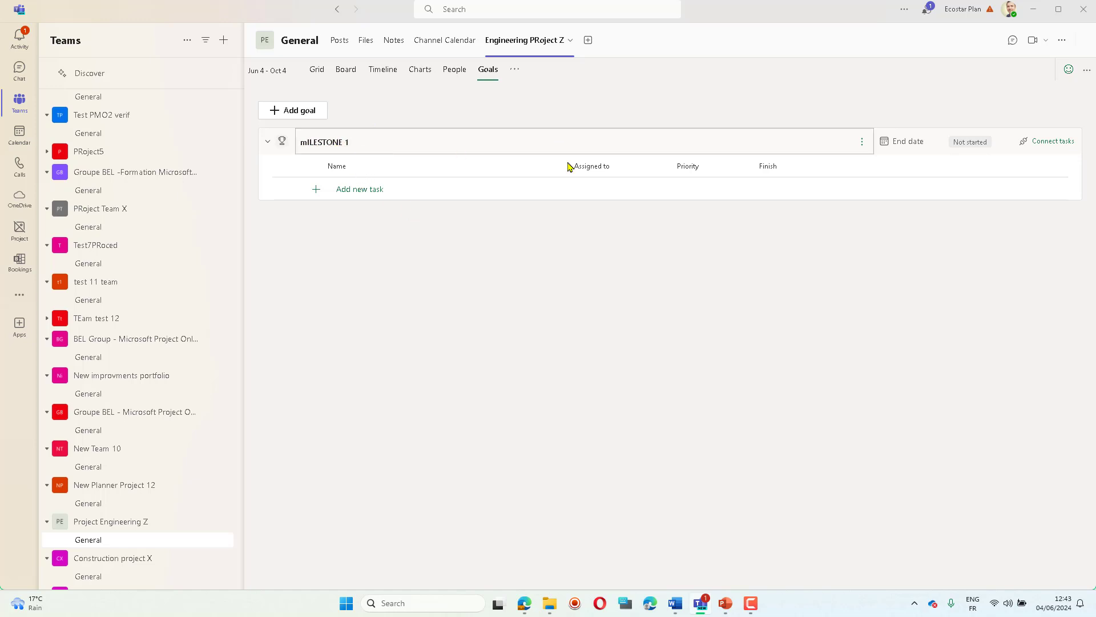
# Connect Identify Goals and Objectives, Develop Strategies and Plans, Research Previous Experience and Develop Project Charter to the mILESTONE 1 goal
pyautogui.click(1056, 143)
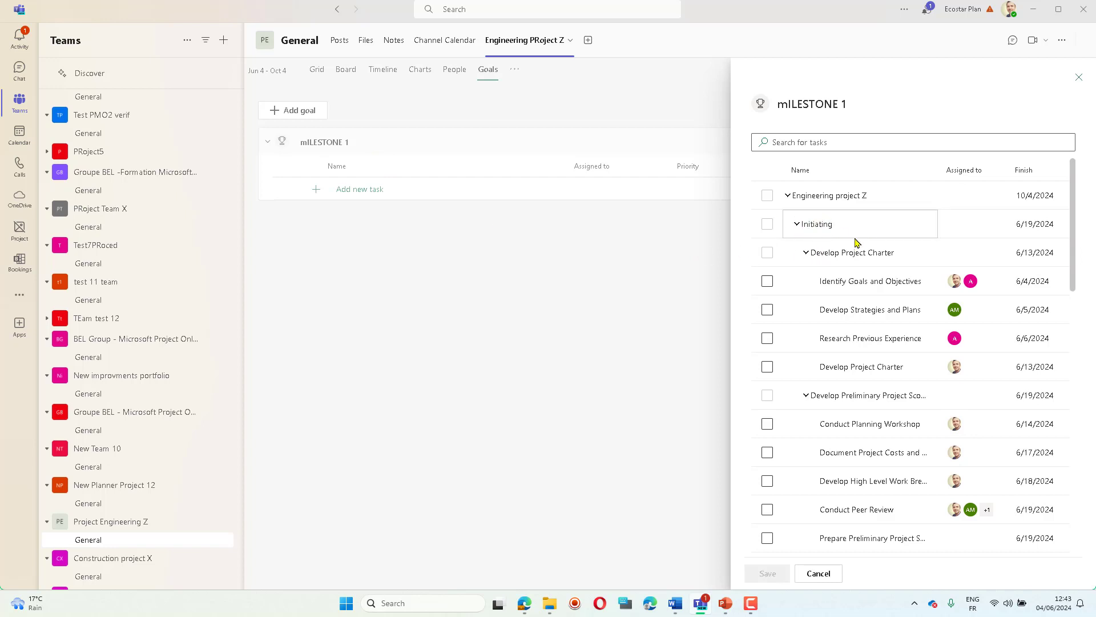
pyautogui.click(767, 281)
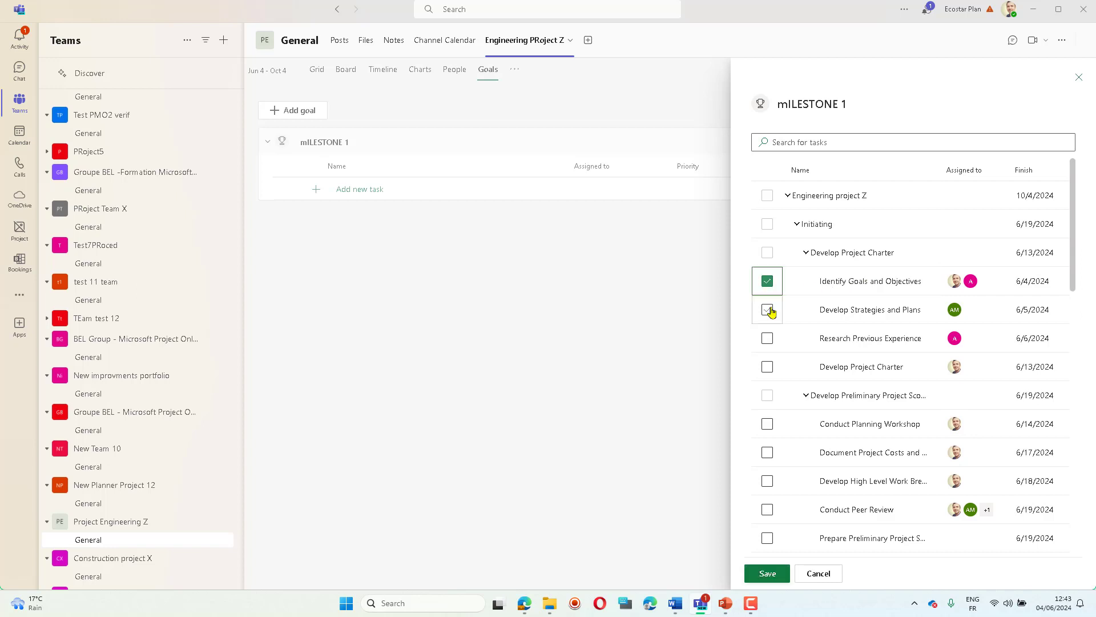
pyautogui.click(767, 309)
pyautogui.click(768, 338)
pyautogui.click(768, 367)
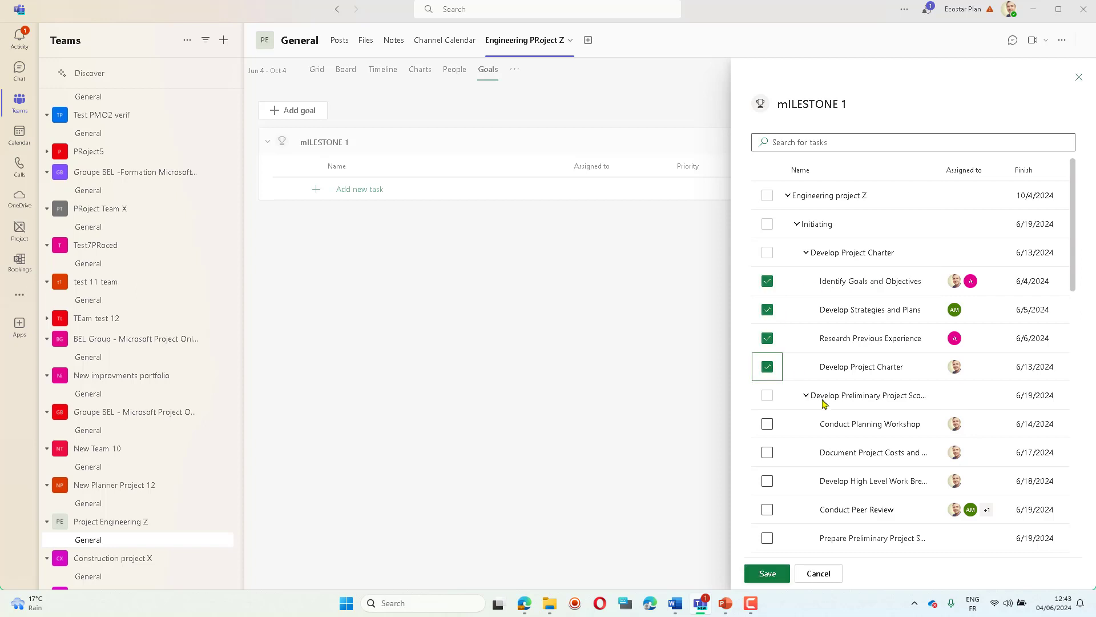
pyautogui.click(767, 573)
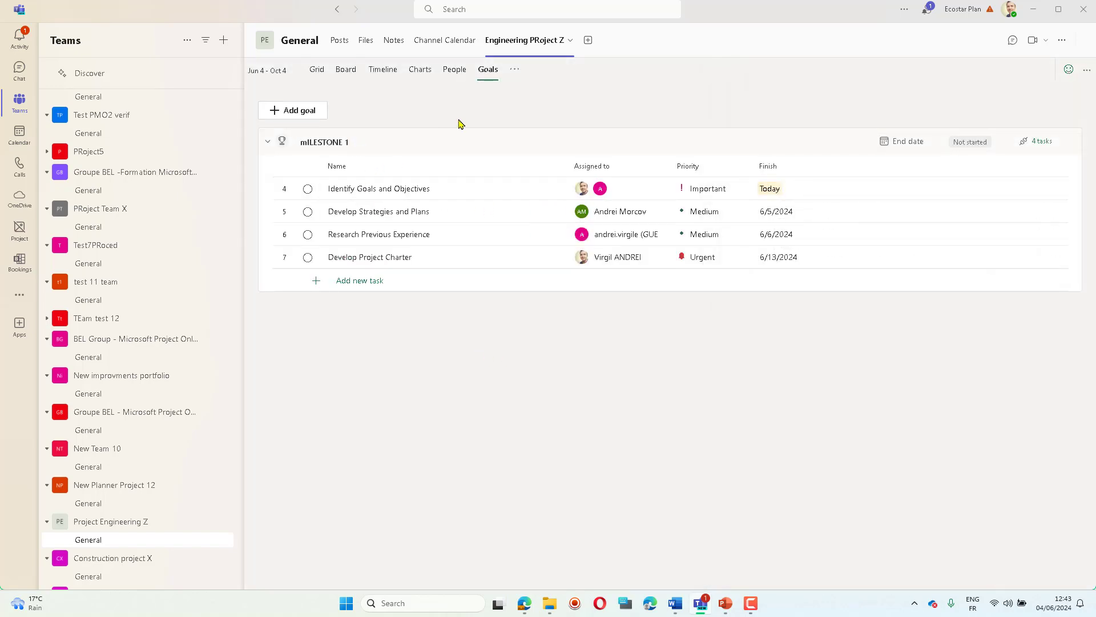
# Review the plan's Assignments view for each member's daily effort across the displayed week
pyautogui.click(515, 71)
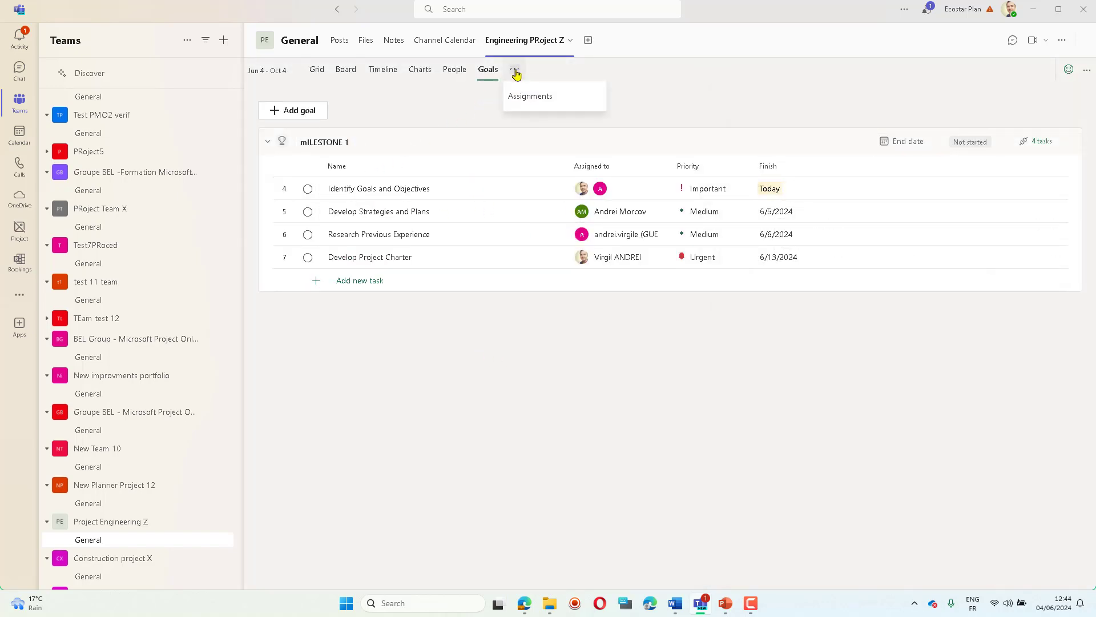
pyautogui.click(526, 99)
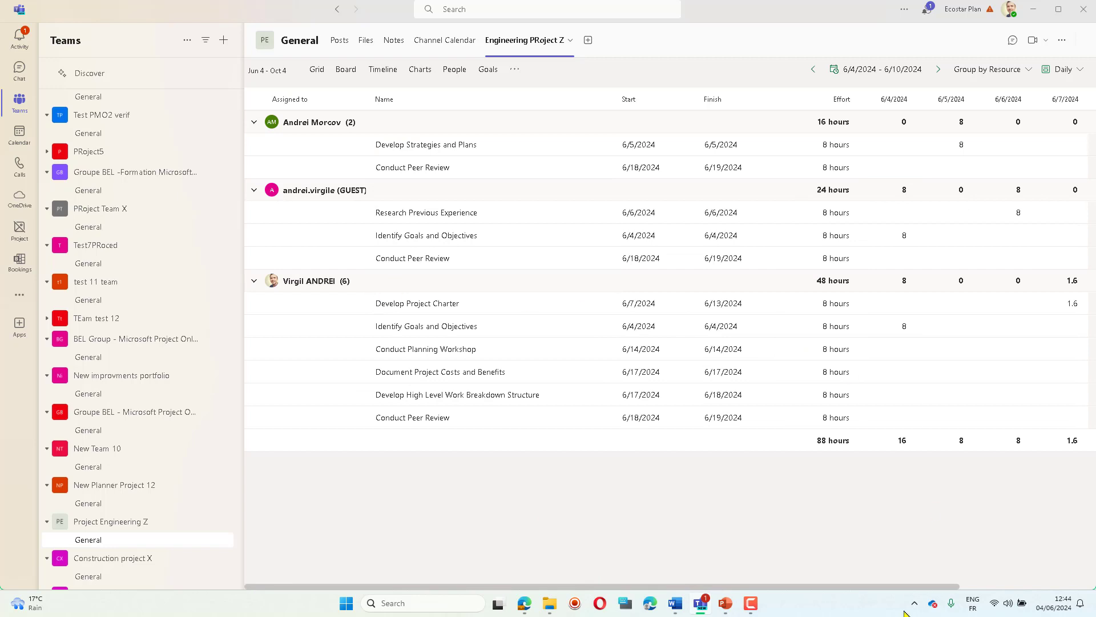
pyautogui.moveTo(908, 591); pyautogui.dragTo(1065, 599)
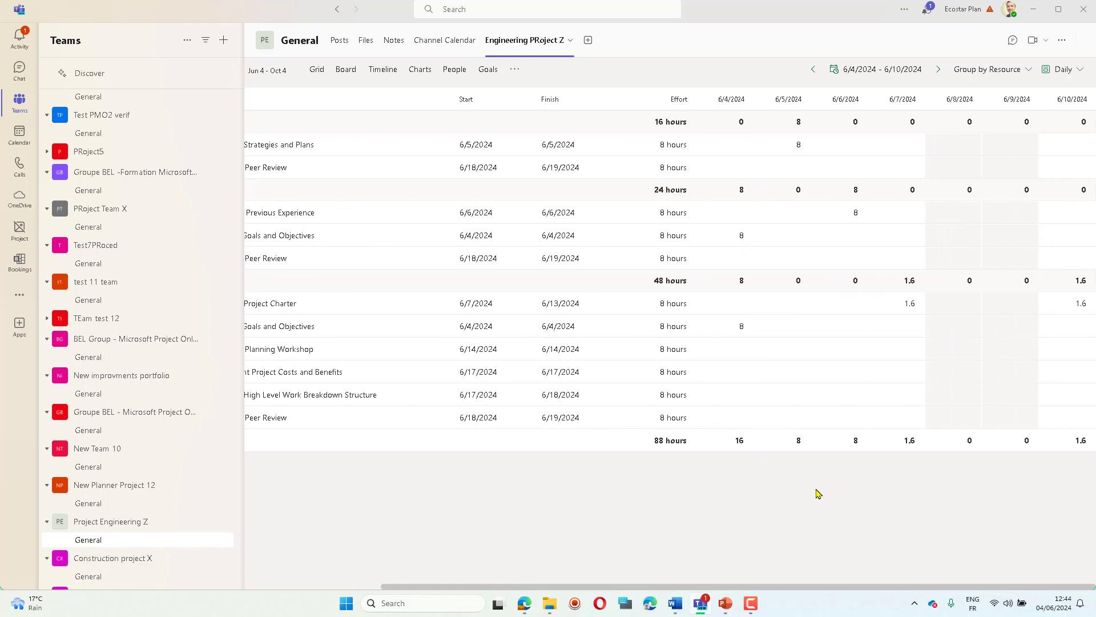
pyautogui.moveTo(858, 590); pyautogui.dragTo(699, 594)
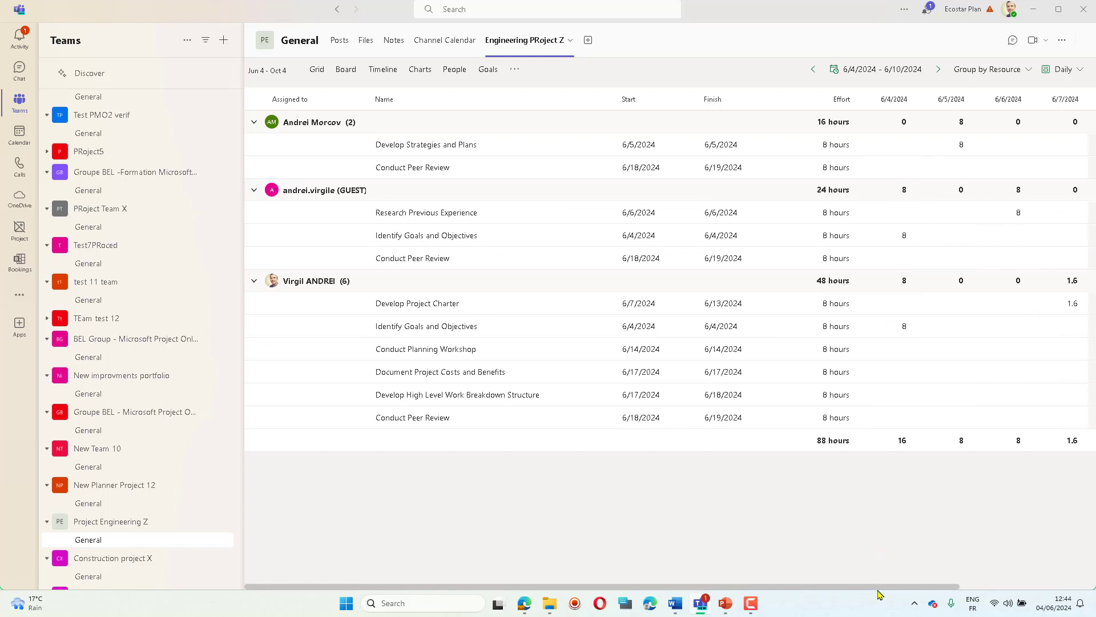
pyautogui.moveTo(880, 588); pyautogui.dragTo(702, 576)
# Switch to Outlook in the browser and read the "You have tasks due today" notification email
pyautogui.moveTo(526, 613)
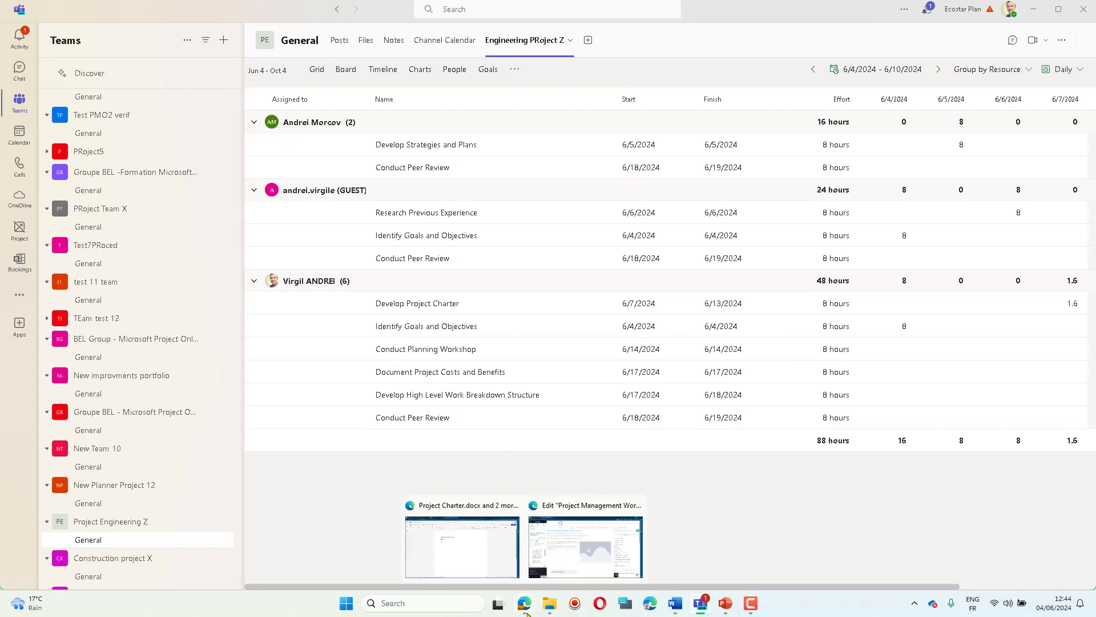
pyautogui.click(489, 564)
pyautogui.click(165, 9)
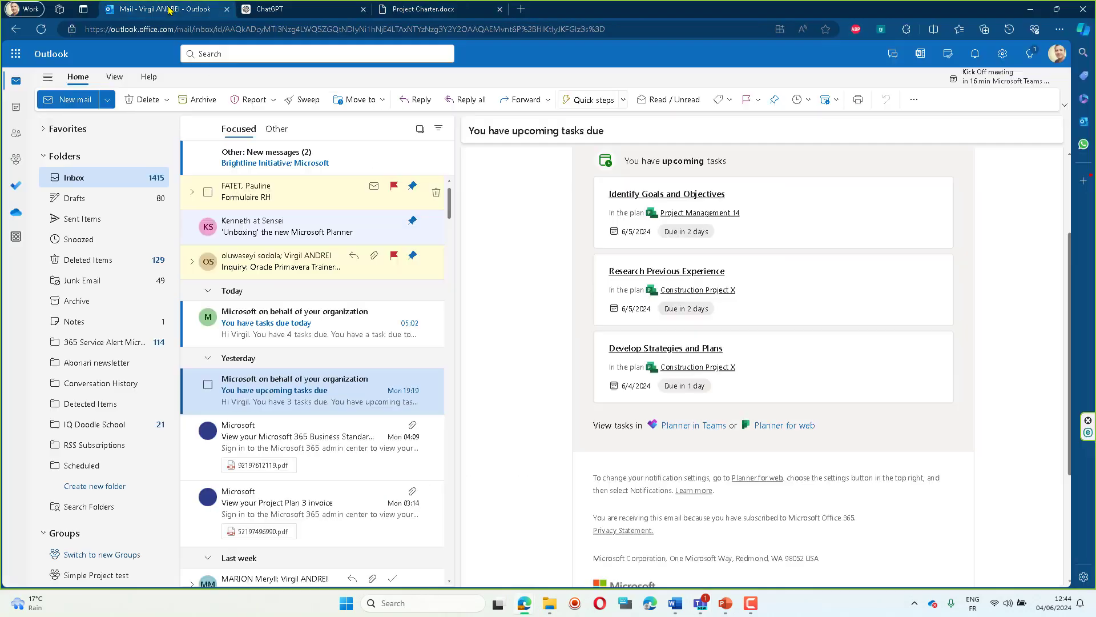
pyautogui.click(293, 321)
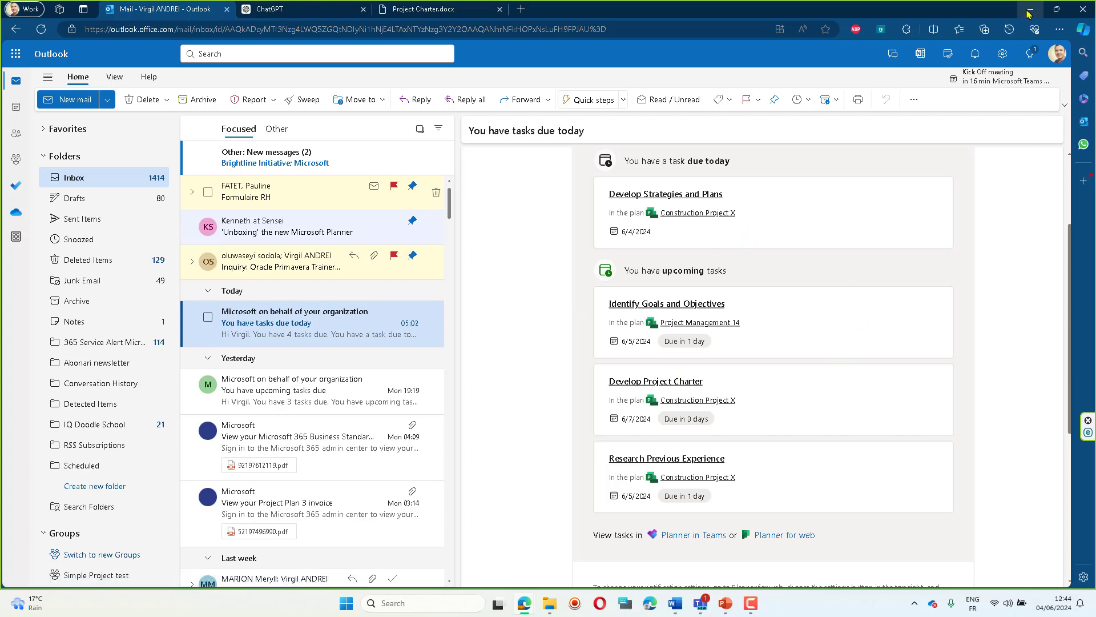
# Switch back to Teams, open the Planner app and review the My Day and My Tasks lists
pyautogui.hotkey('alt', 'Tab')
pyautogui.hotkey('alt', 'Tab')
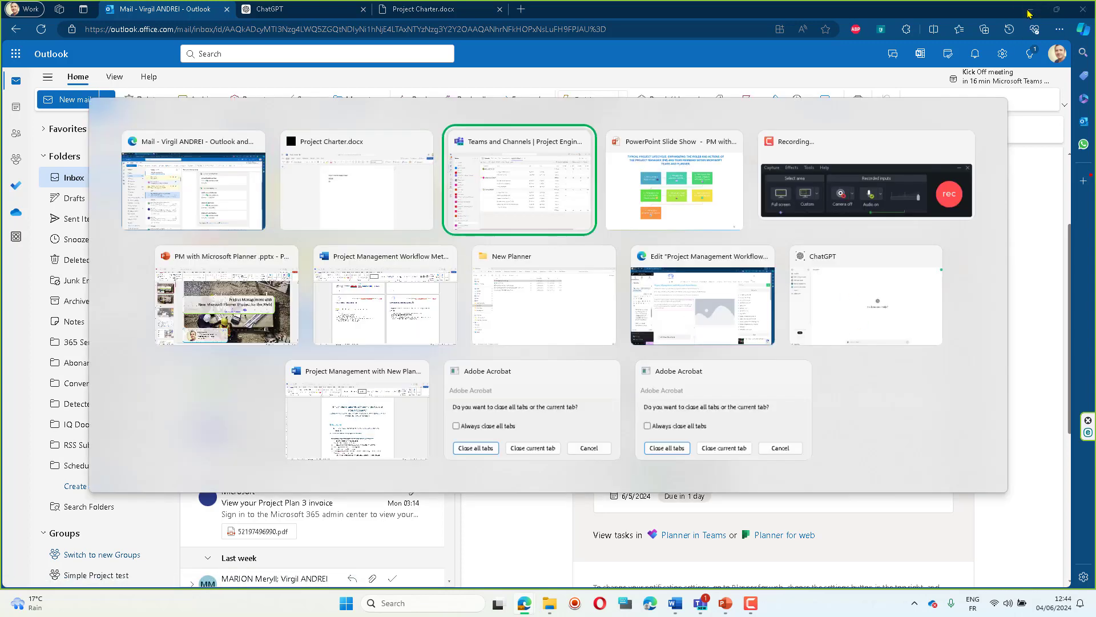
pyautogui.click(20, 295)
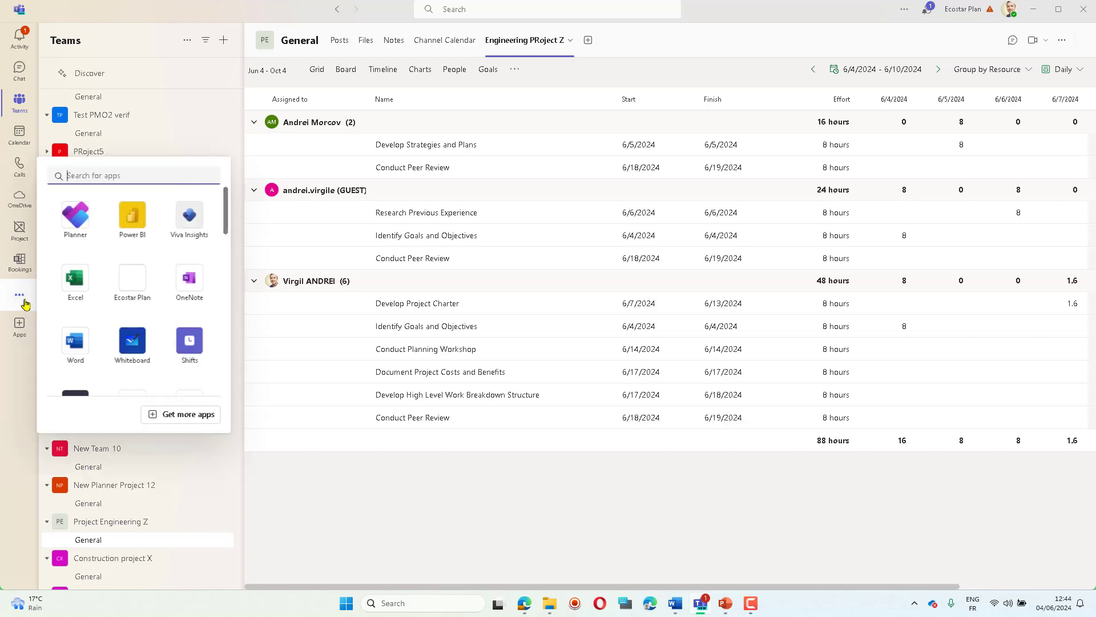
pyautogui.click(94, 240)
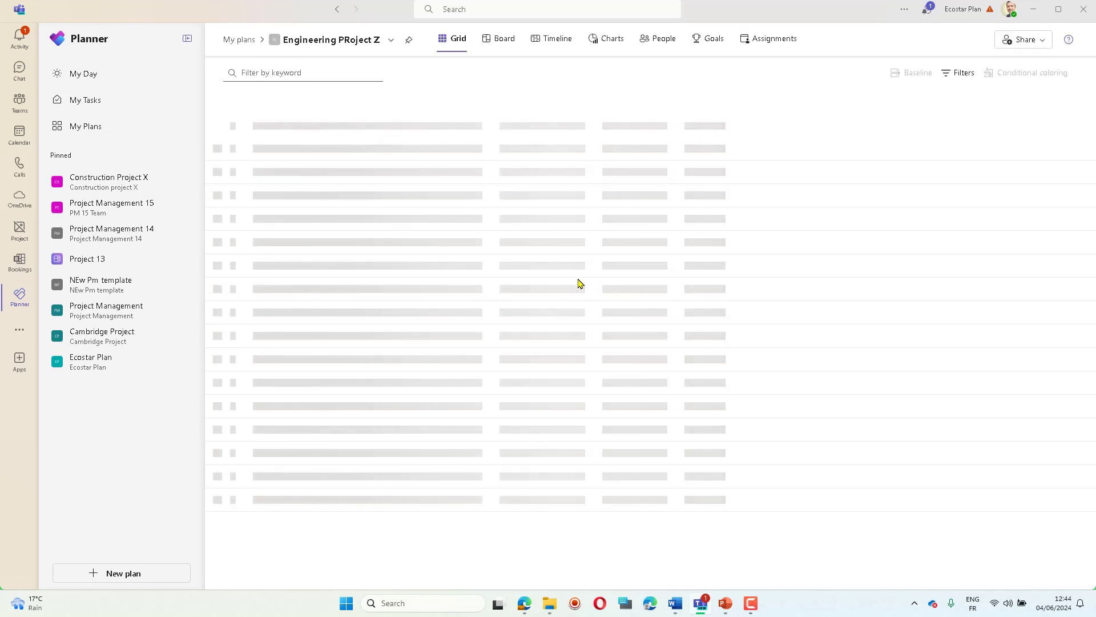
pyautogui.click(101, 79)
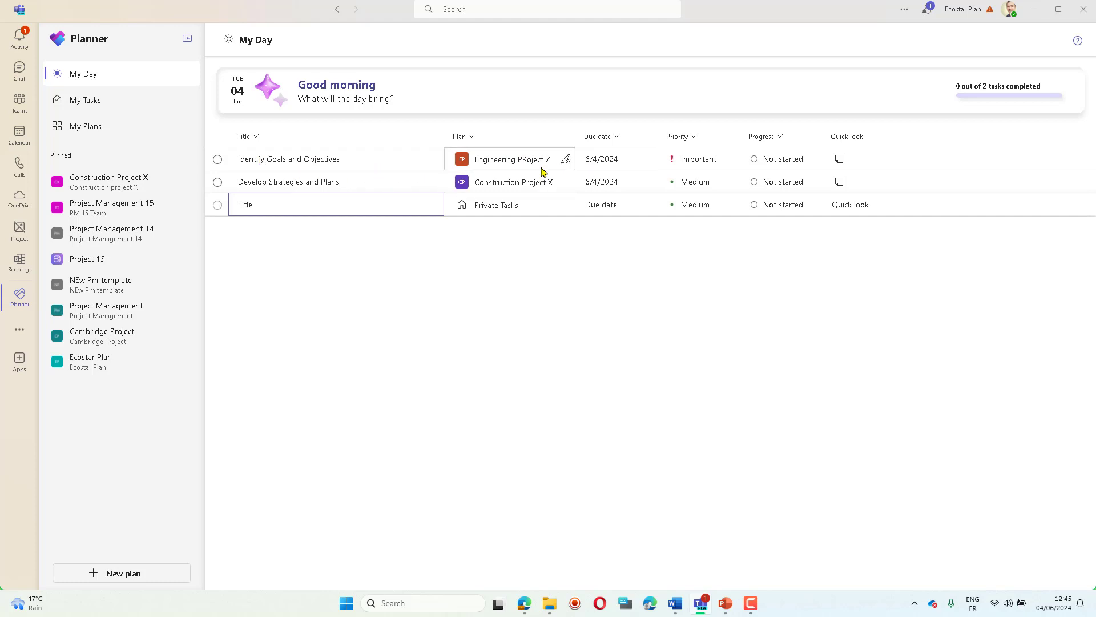
pyautogui.click(113, 109)
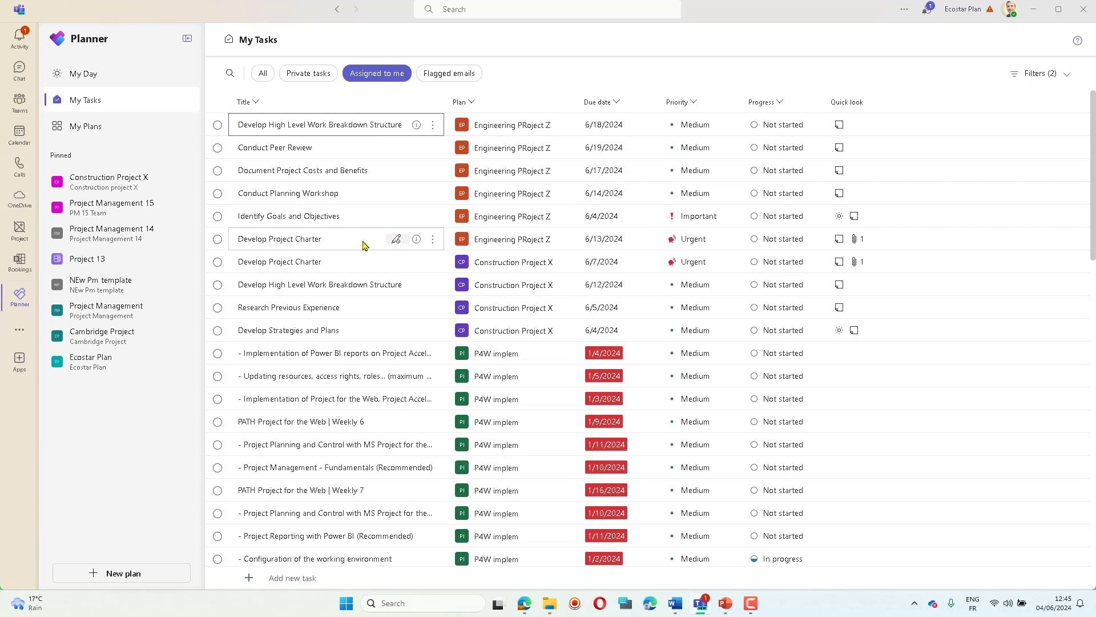
# Mark the Engineering PRoject Z task Develop Project Charter as completed from its task details
pyautogui.click(417, 240)
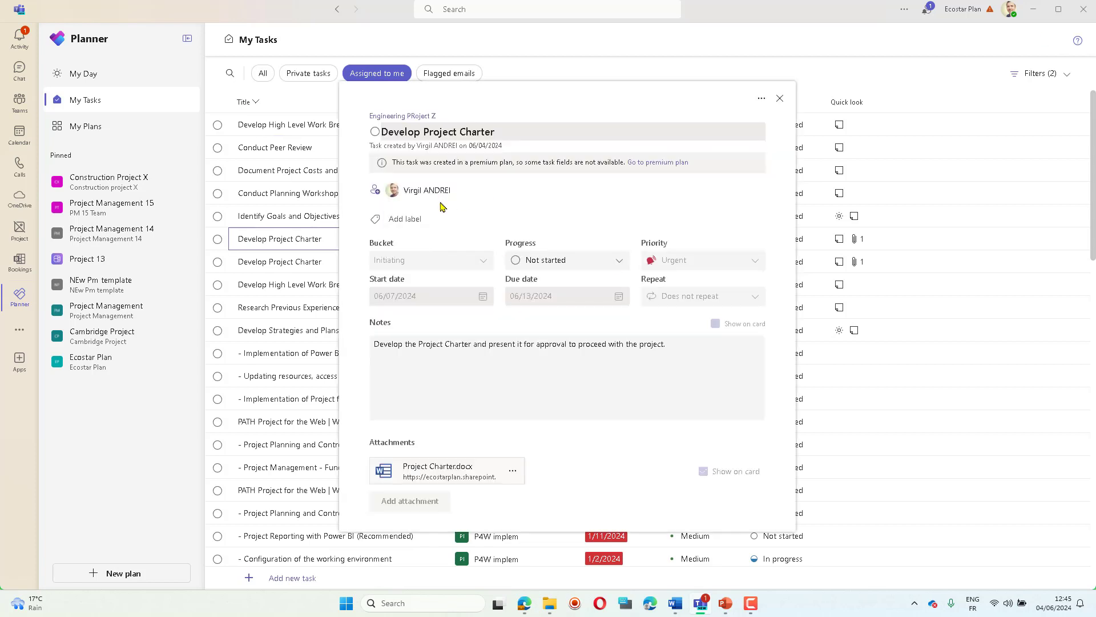
pyautogui.click(374, 133)
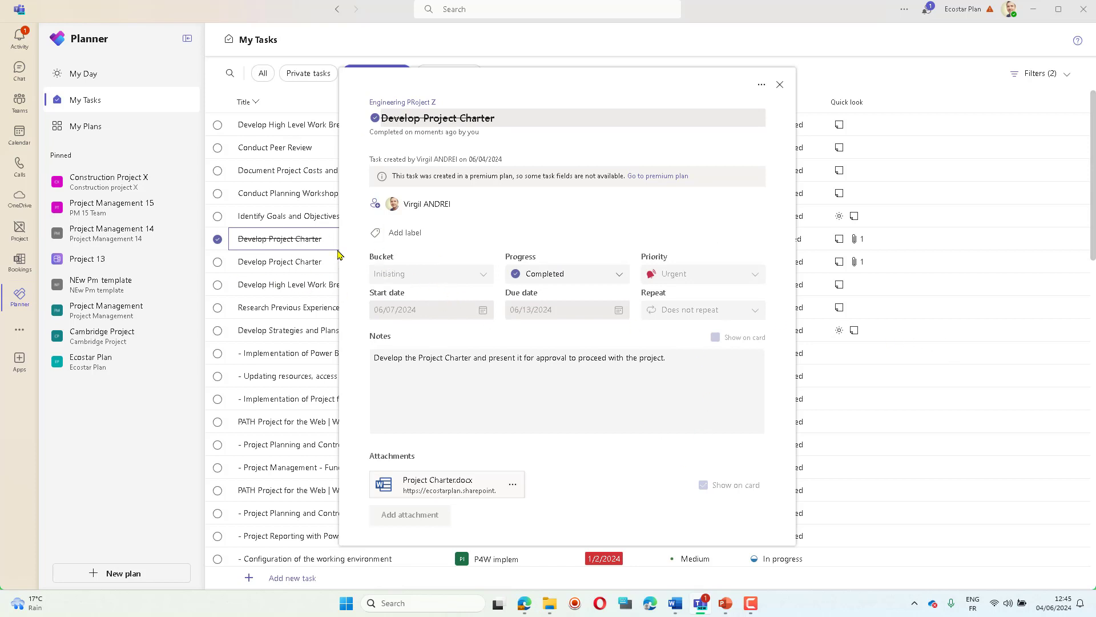
pyautogui.click(780, 84)
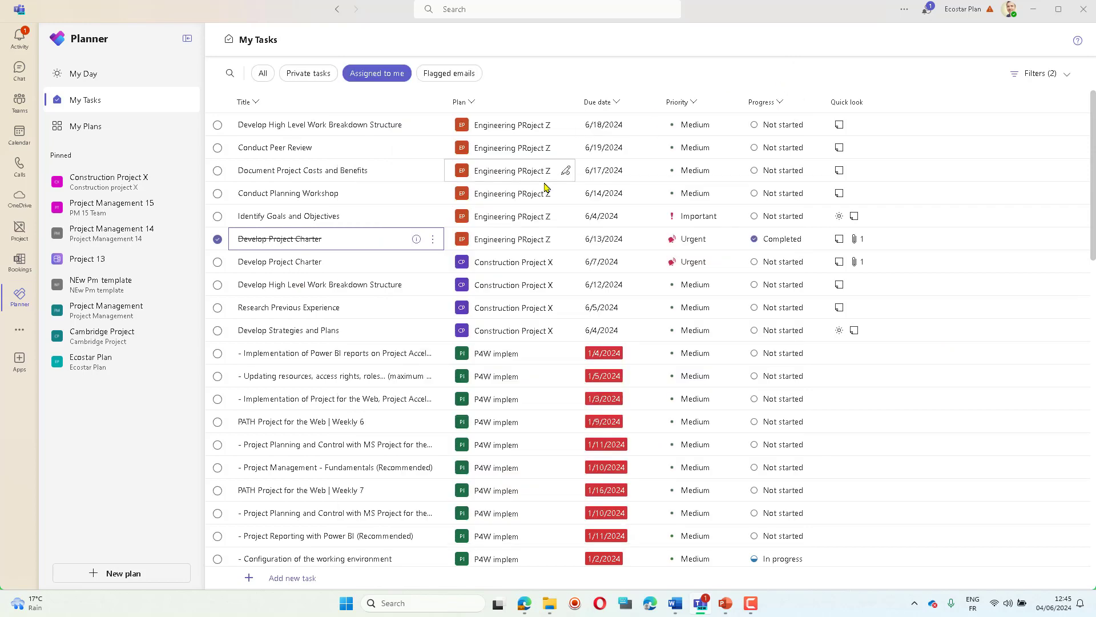
# Examine the details and available options of the completed Develop Project Charter task in My Tasks
pyautogui.click(434, 243)
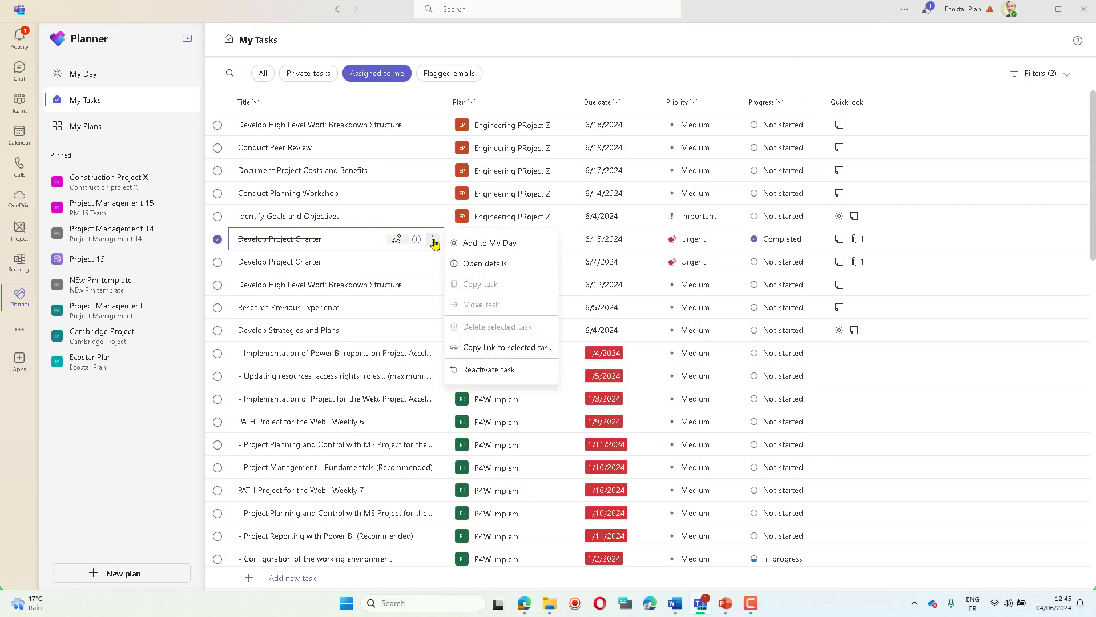
pyautogui.click(416, 238)
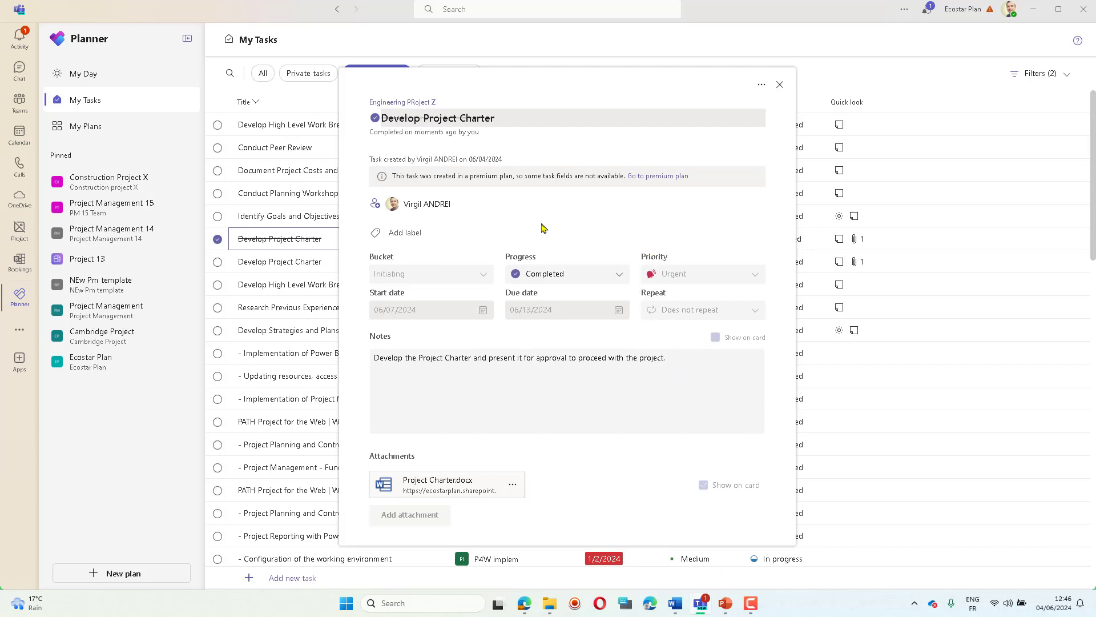
pyautogui.click(765, 85)
pyautogui.click(543, 140)
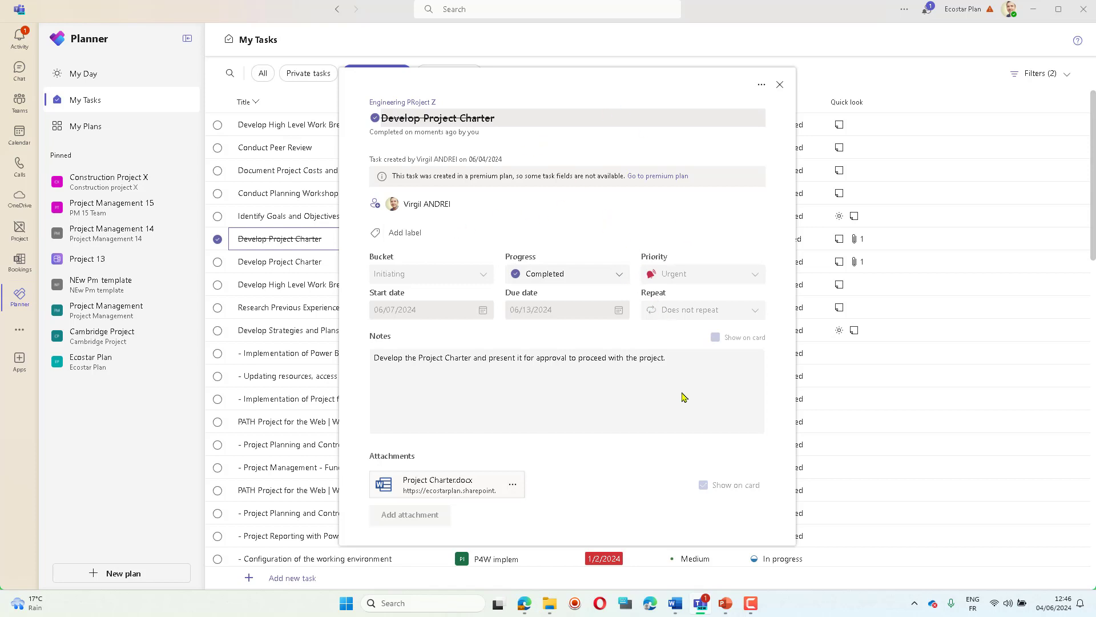
pyautogui.click(780, 87)
pyautogui.click(433, 240)
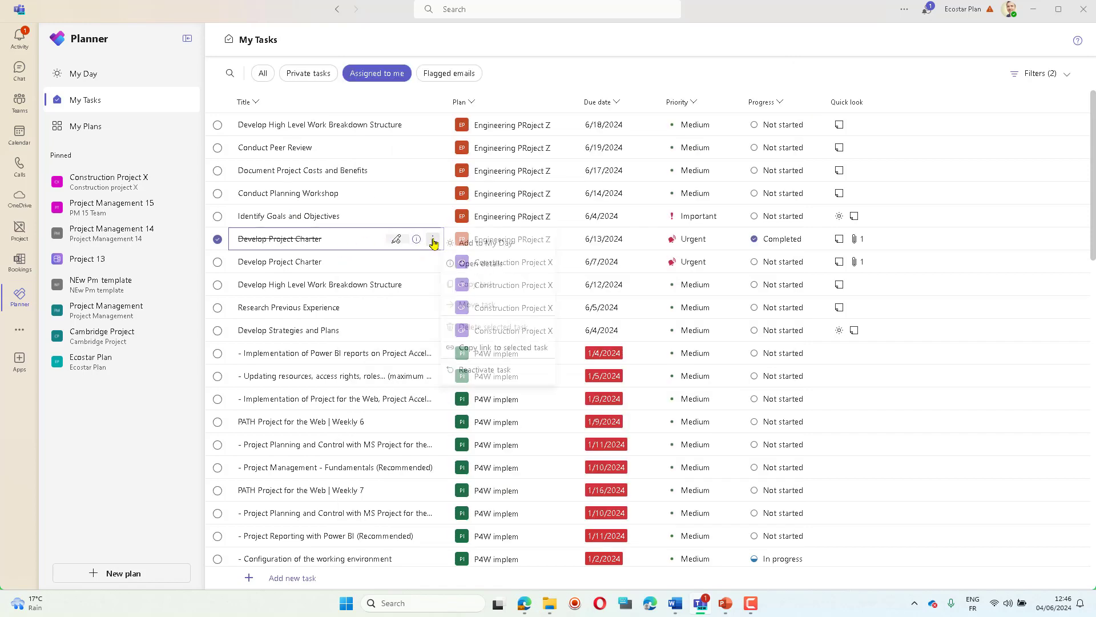
pyautogui.click(473, 263)
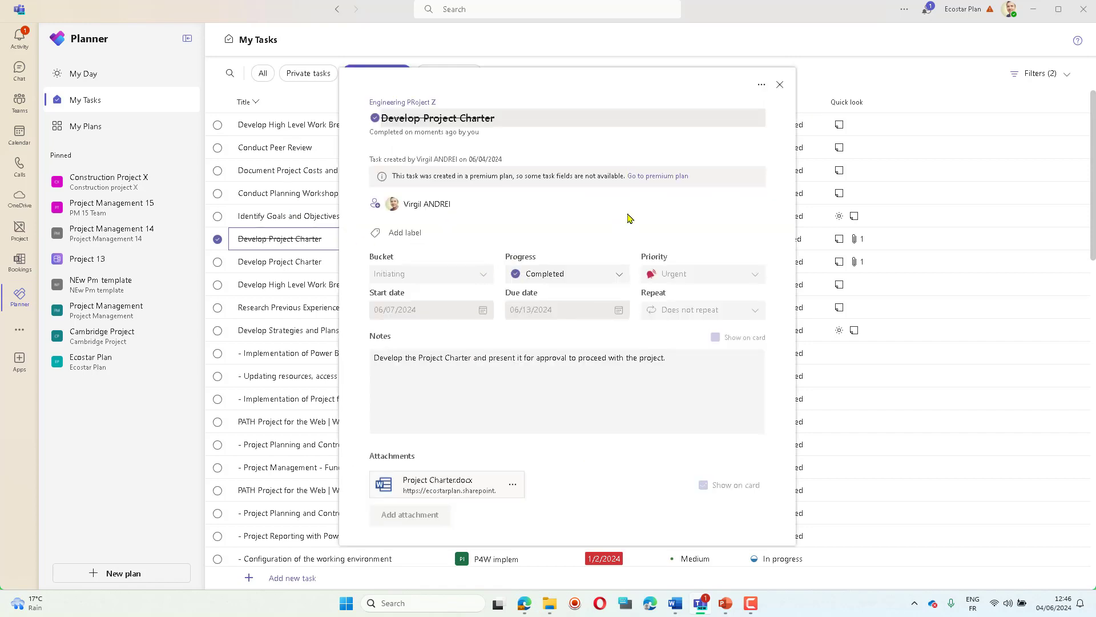
pyautogui.click(780, 87)
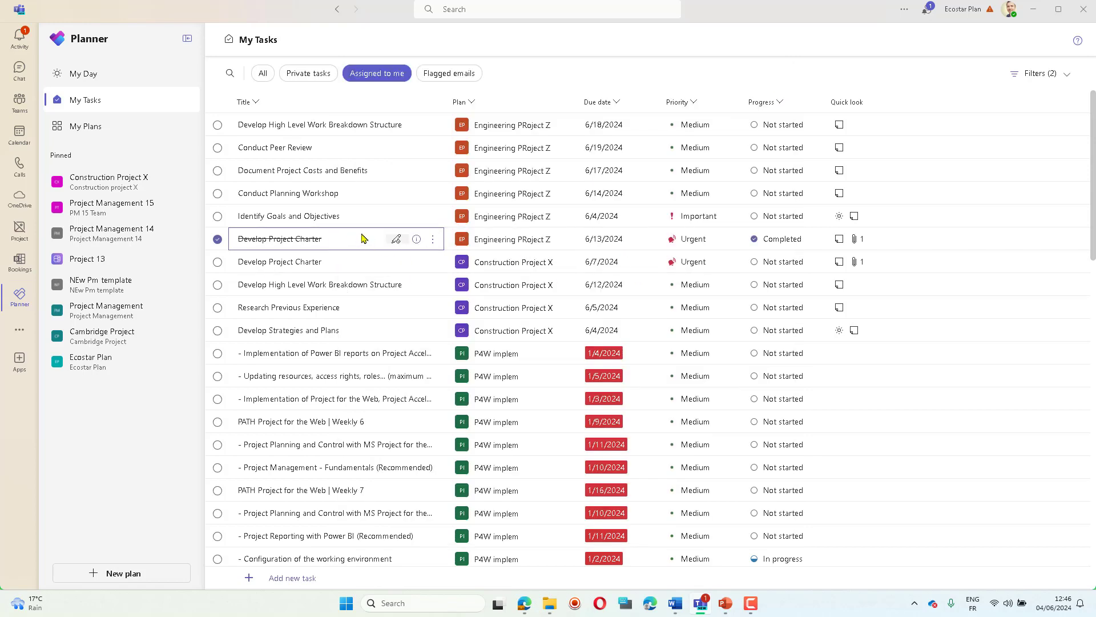
pyautogui.moveTo(412, 244)
pyautogui.click(433, 239)
pyautogui.click(436, 240)
# Return to the Engineering PRoject Z plan in the team channel and open the Conduct Planning Workshop task's details
pyautogui.click(19, 109)
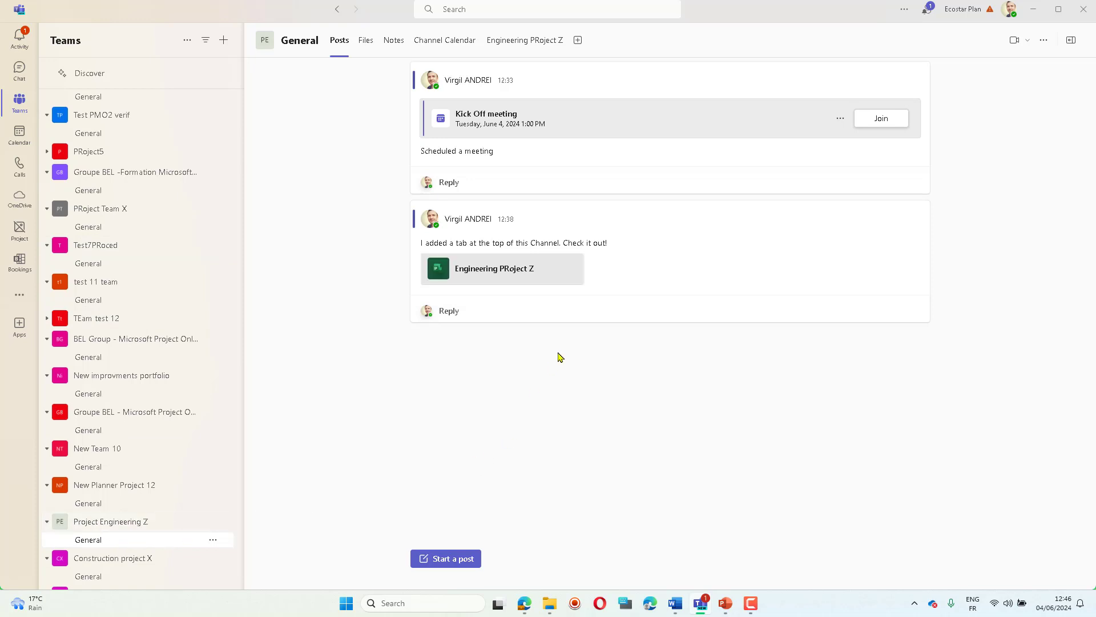
pyautogui.click(529, 42)
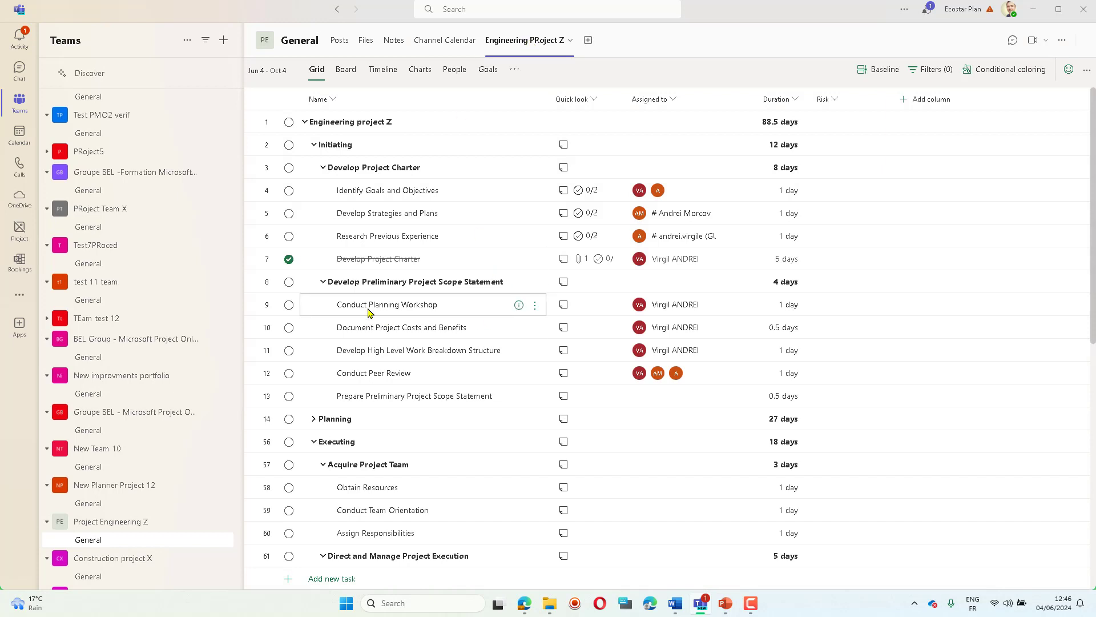
pyautogui.click(521, 313)
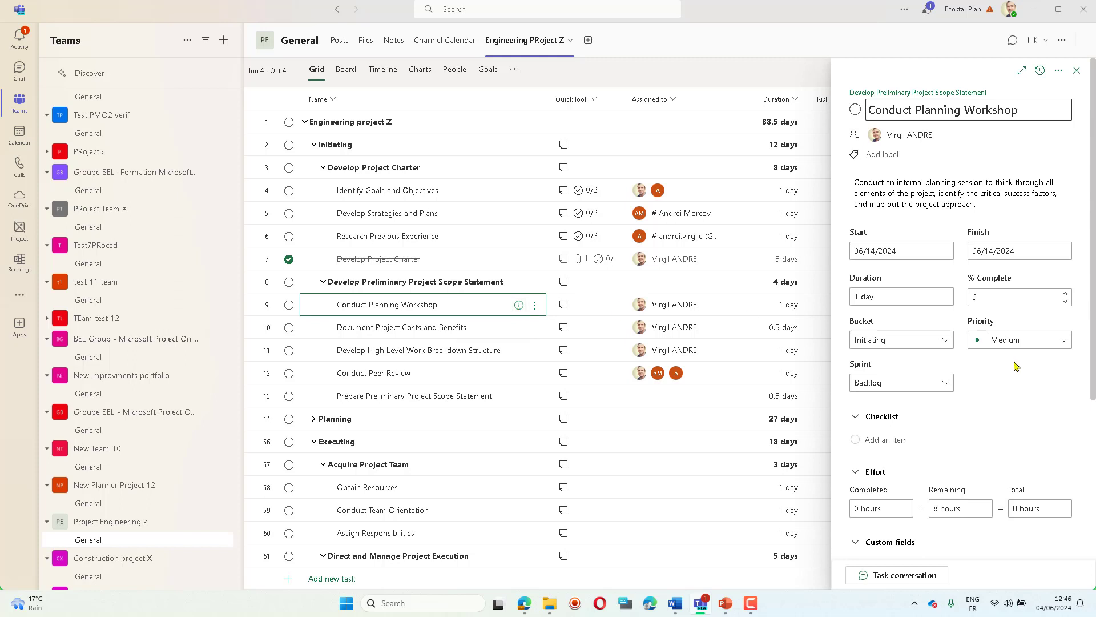
pyautogui.scroll(-4, 1018, 368)
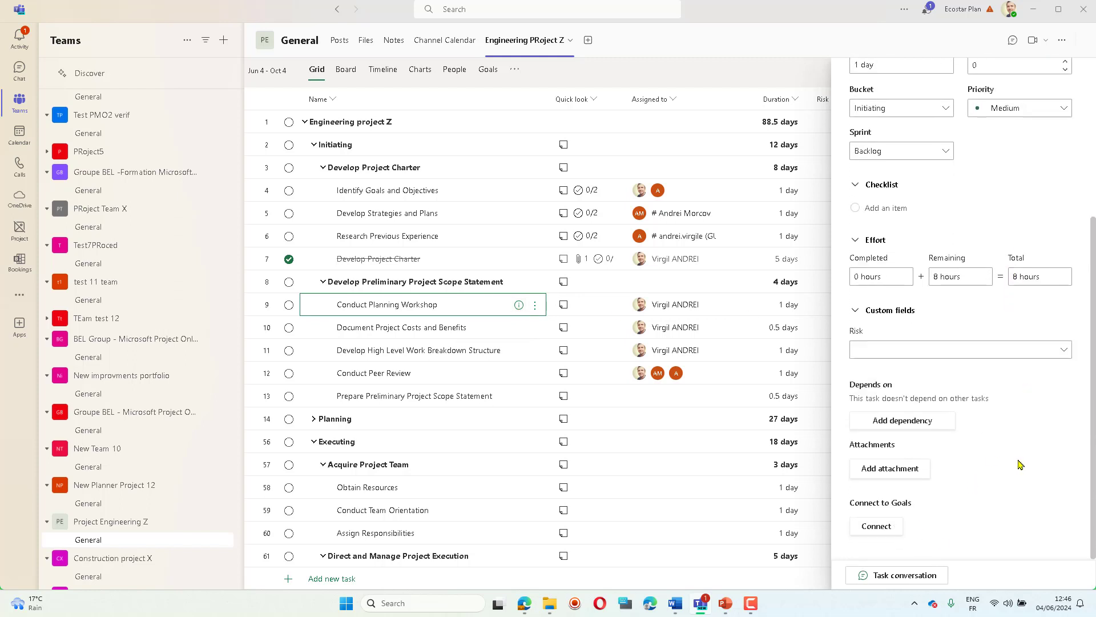
# Start a task conversation on Conduct Planning Workshop and send "WE NEED MORE INFO FOR THE UPDATES", mentioning Everyone
pyautogui.click(900, 578)
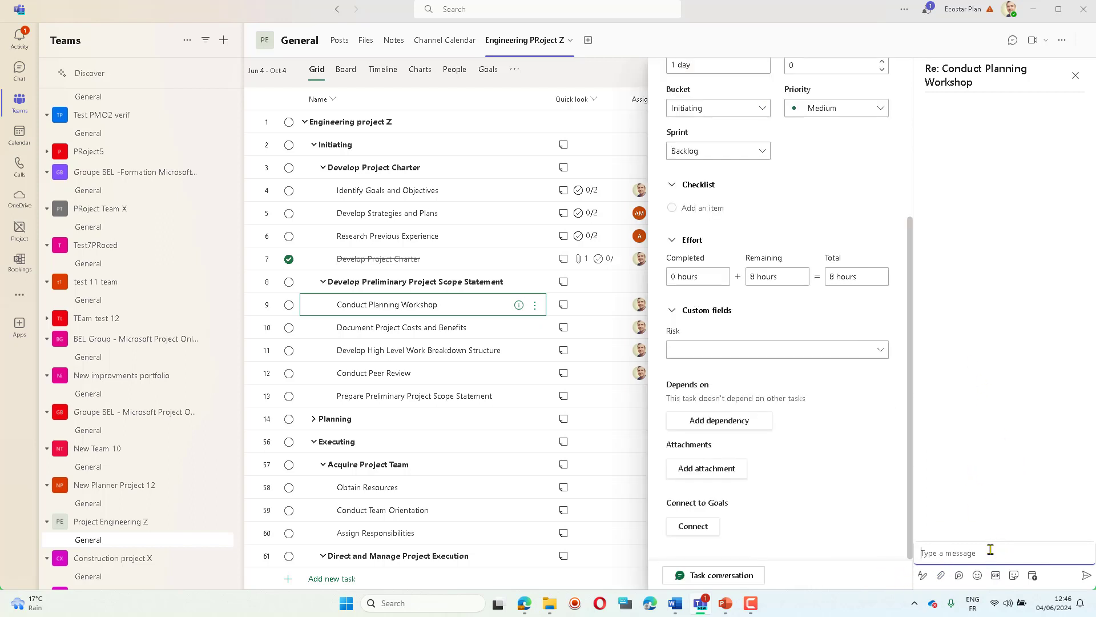
pyautogui.write('@AND')
pyautogui.press('BackSpace')
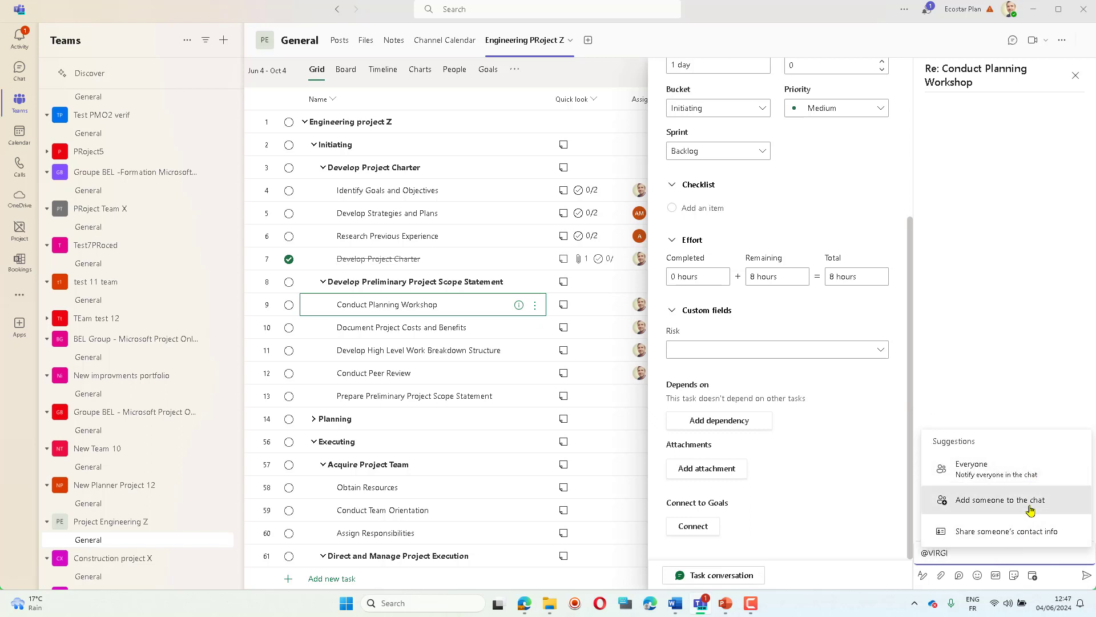
pyautogui.click(1042, 474)
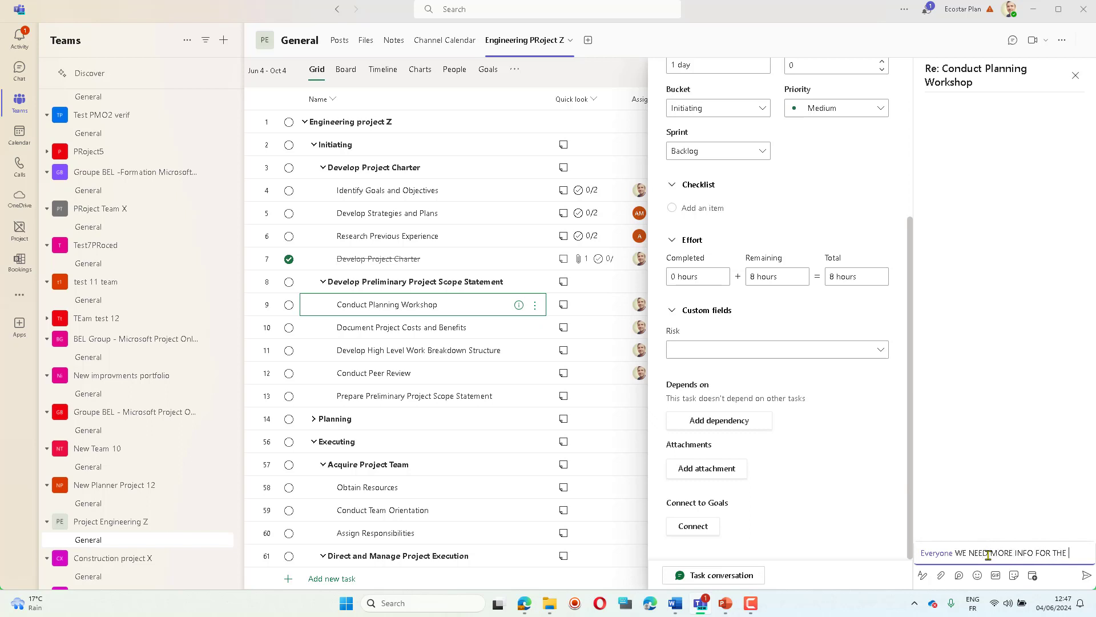
pyautogui.write('UPDATES')
pyautogui.press('Return')
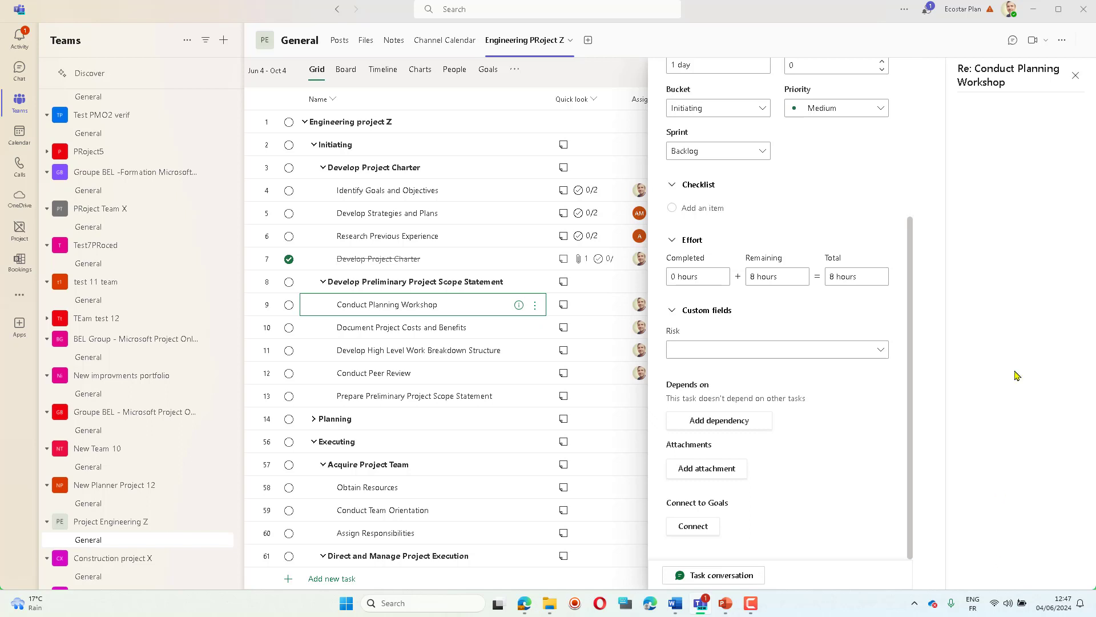
# Open the Conduct Planning Workshop task from its conversation post in the General channel
pyautogui.moveTo(980, 138)
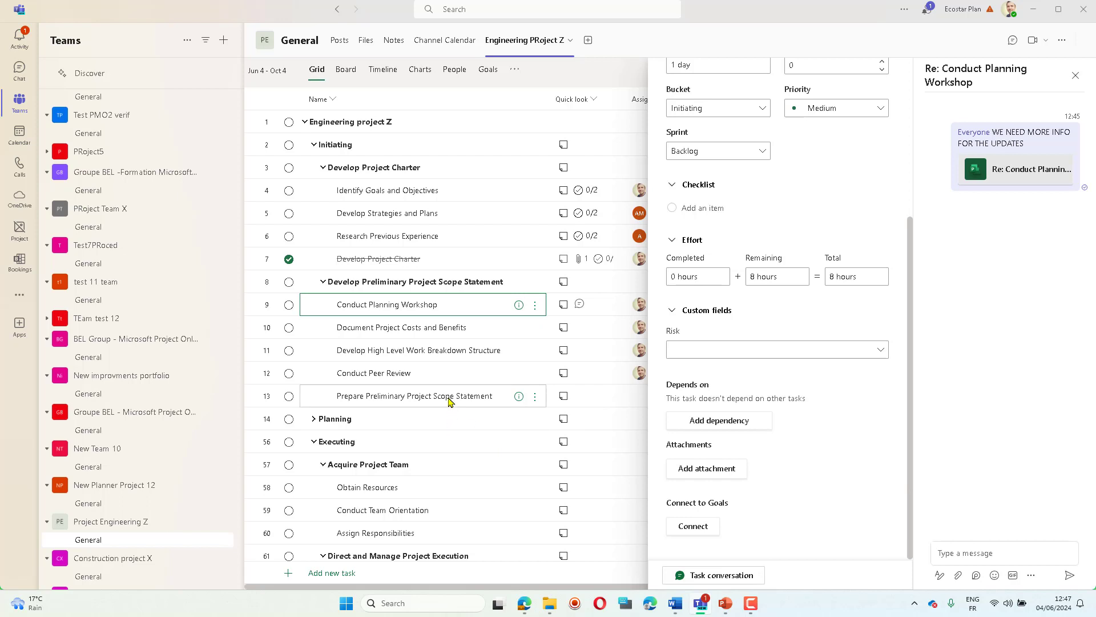
pyautogui.click(472, 380)
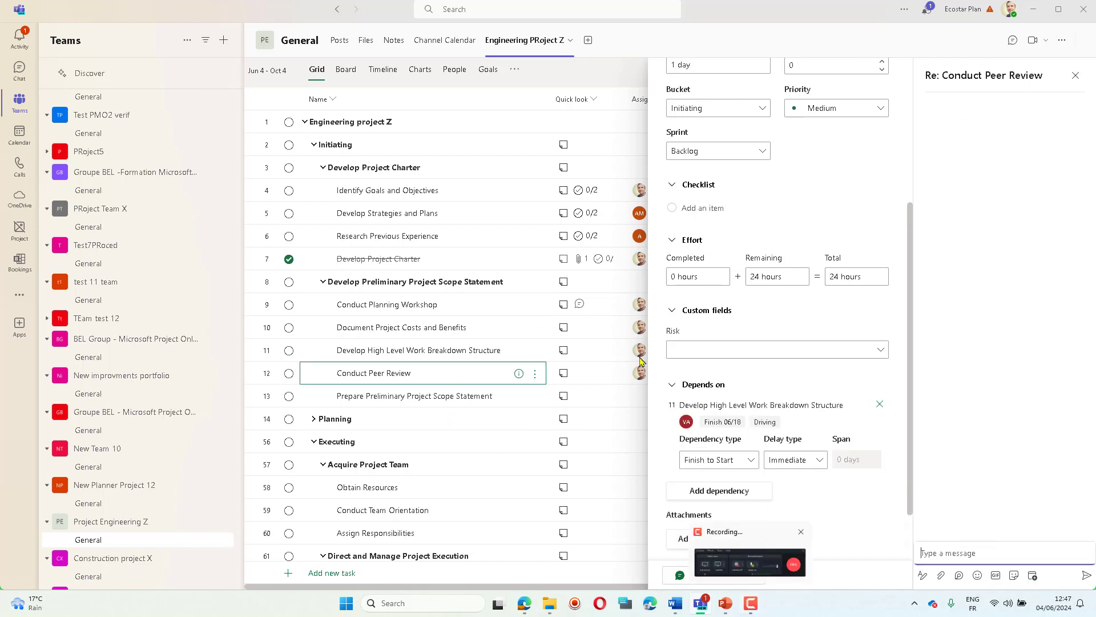
pyautogui.click(341, 41)
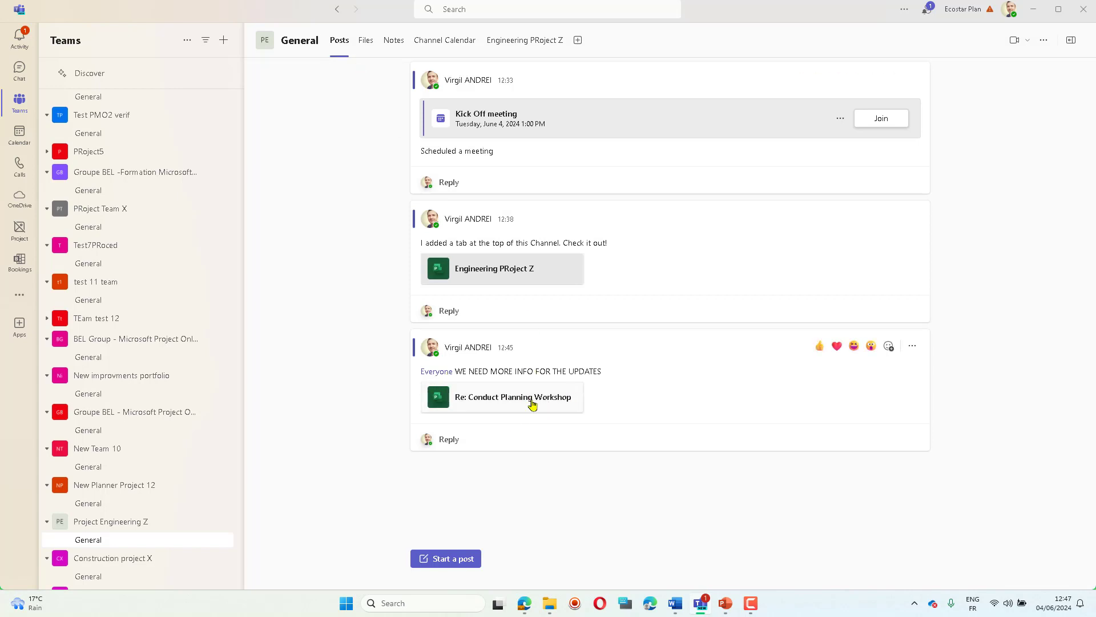
pyautogui.click(502, 406)
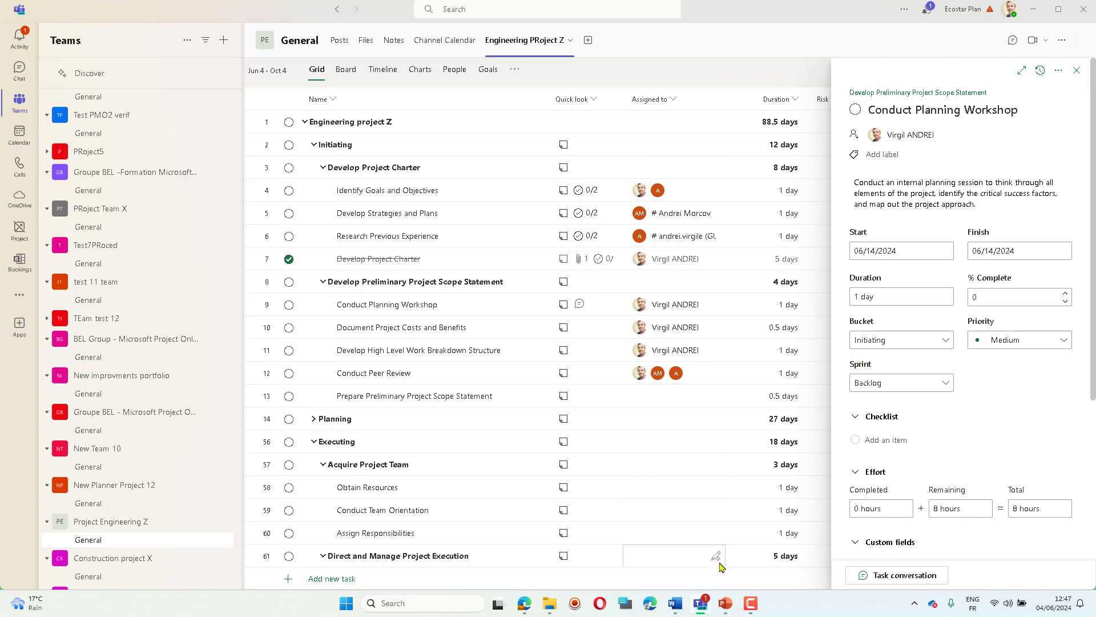
# Review the project lifecycle slide in PowerPoint and return to the Teams plan grid with the task details closed
pyautogui.moveTo(727, 604)
pyautogui.click(780, 555)
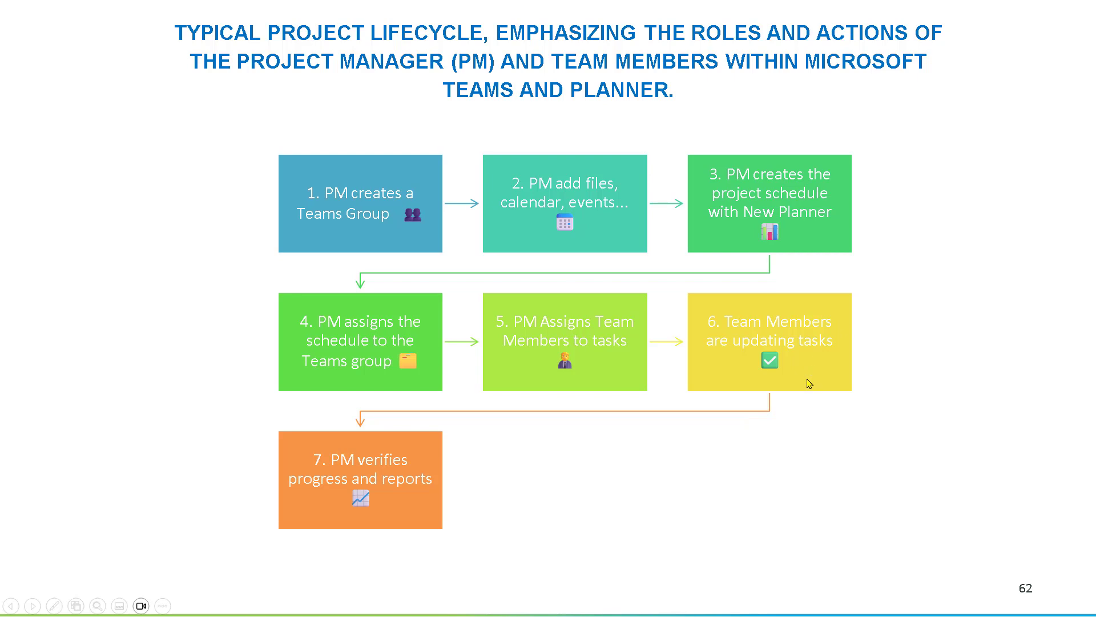
pyautogui.hotkey('alt', 'Tab')
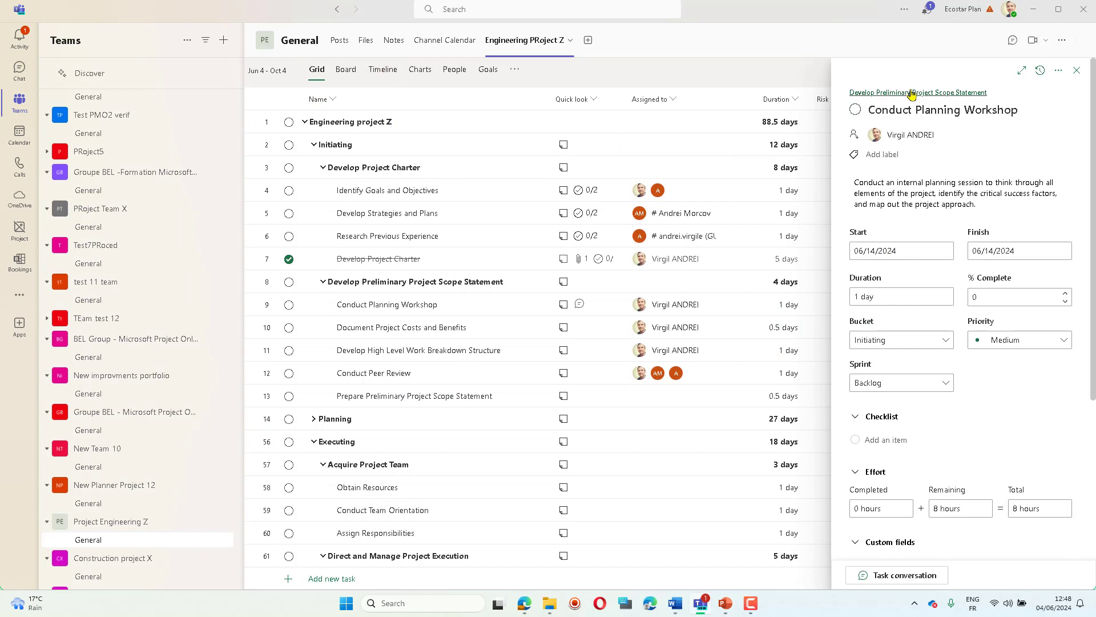
pyautogui.click(1077, 71)
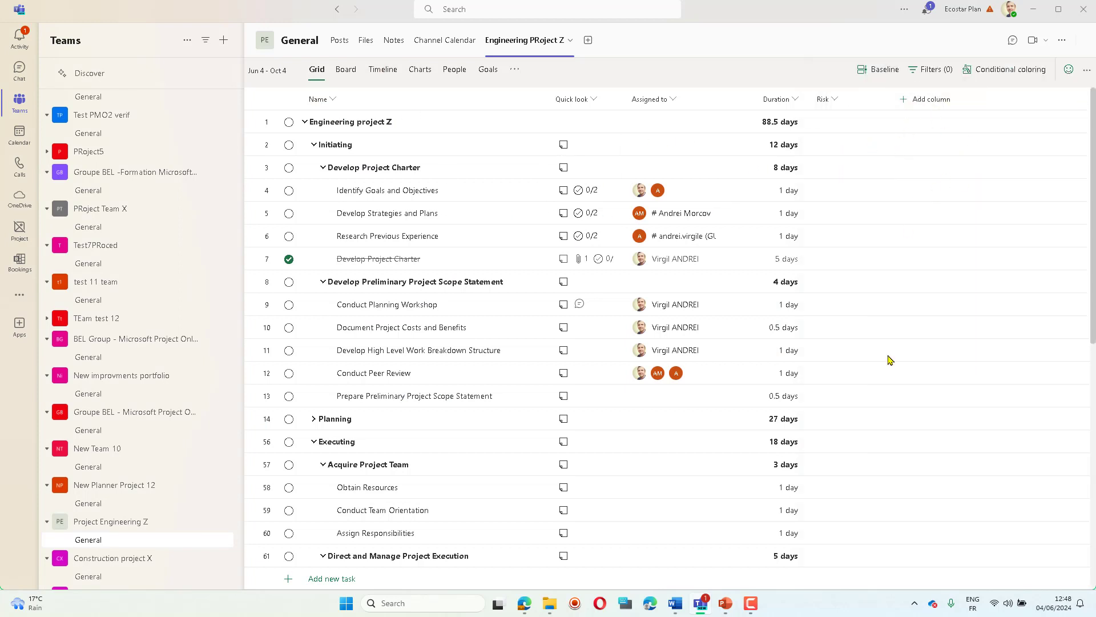
pyautogui.hotkey('alt', 'Tab')
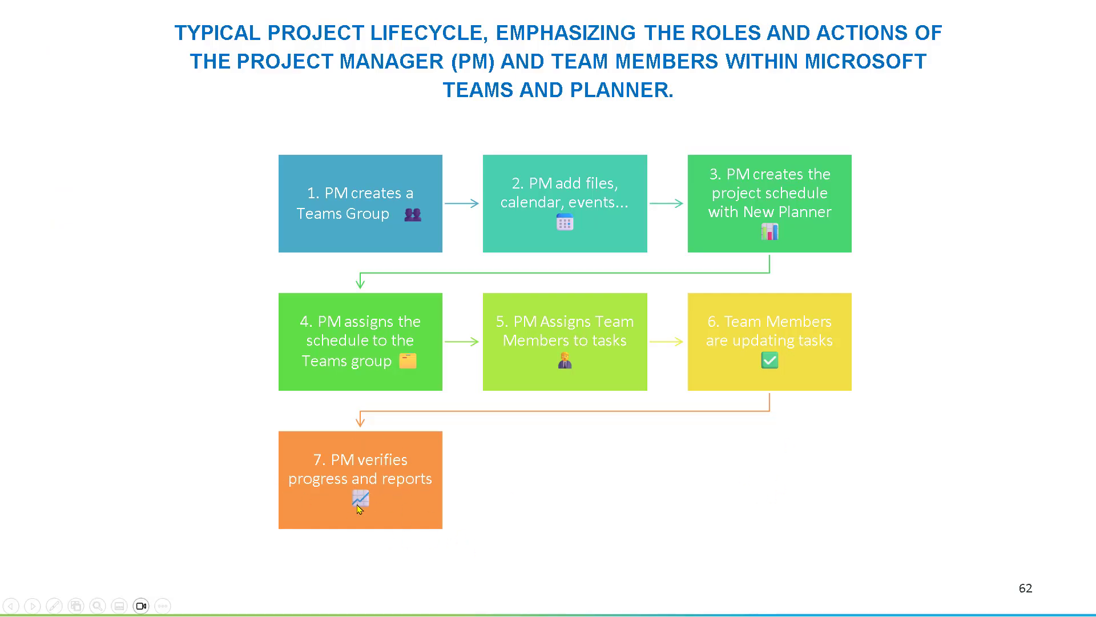
pyautogui.hotkey('alt', 'Tab')
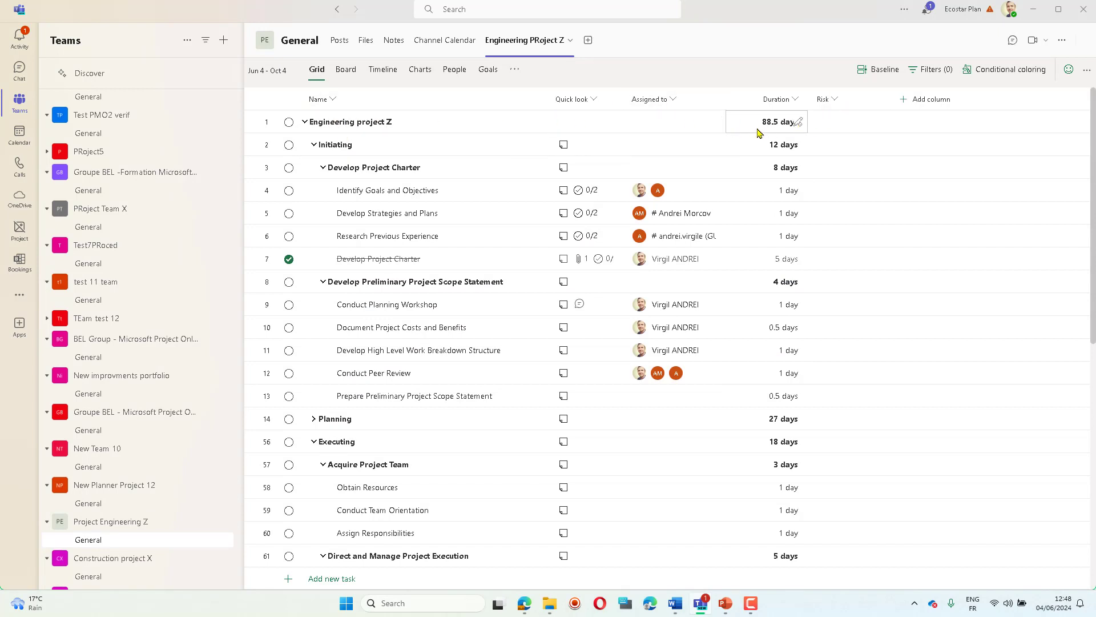
# Add the % complete column to the plan grid and mark Research Previous Experience as completed
pyautogui.click(932, 103)
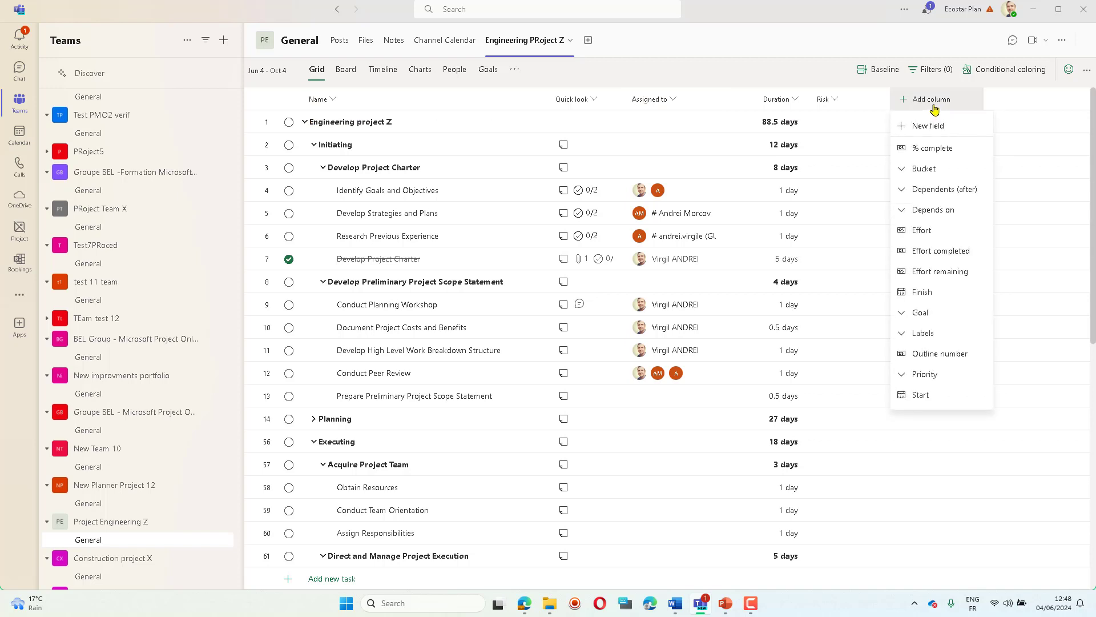
pyautogui.click(959, 154)
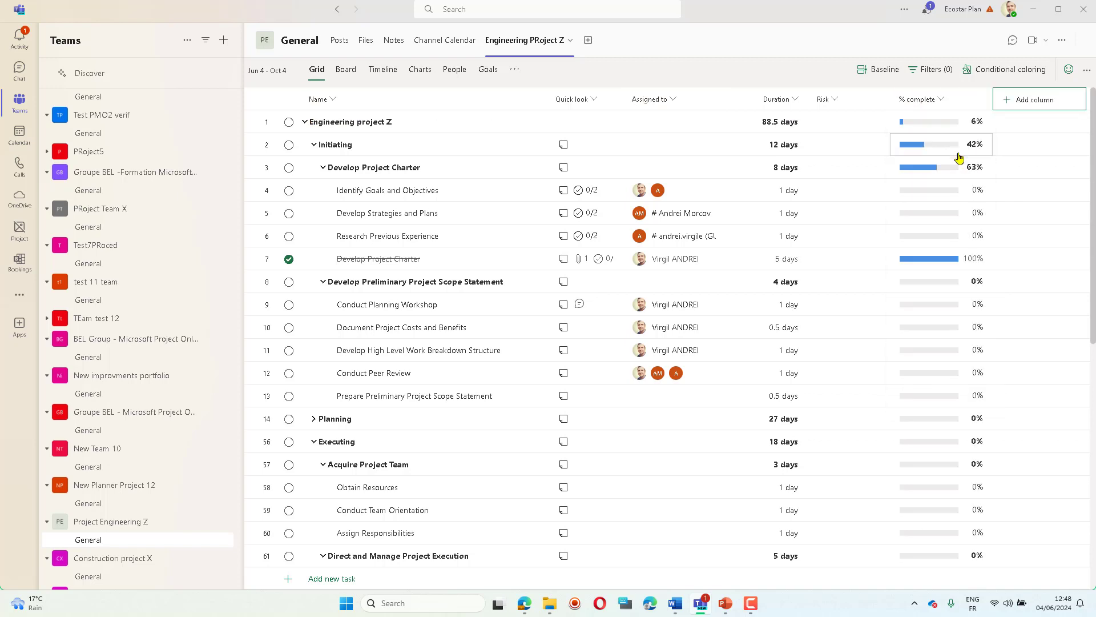
pyautogui.click(301, 126)
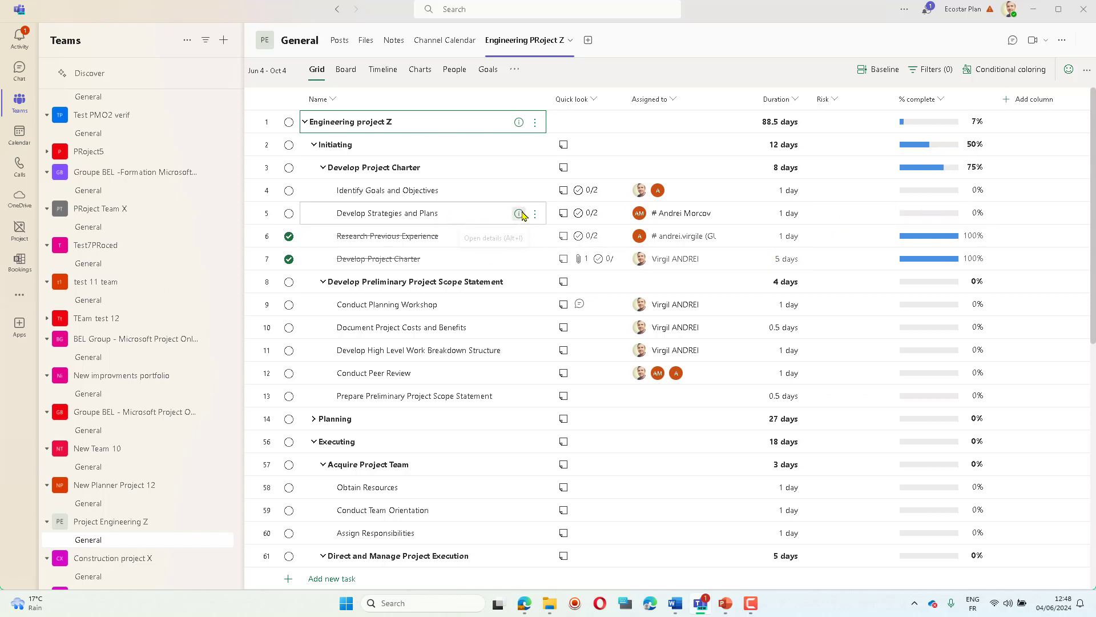
# Record 4 hours of completed effort in the details of the Develop Strategies and Plans task
pyautogui.click(520, 214)
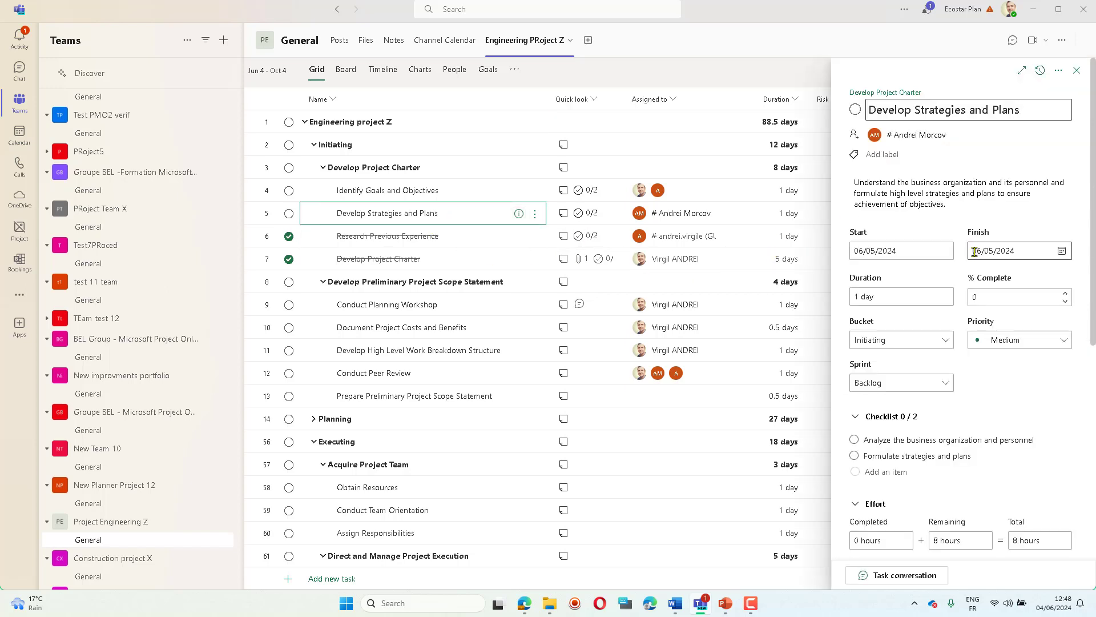
pyautogui.scroll(-2, 1020, 337)
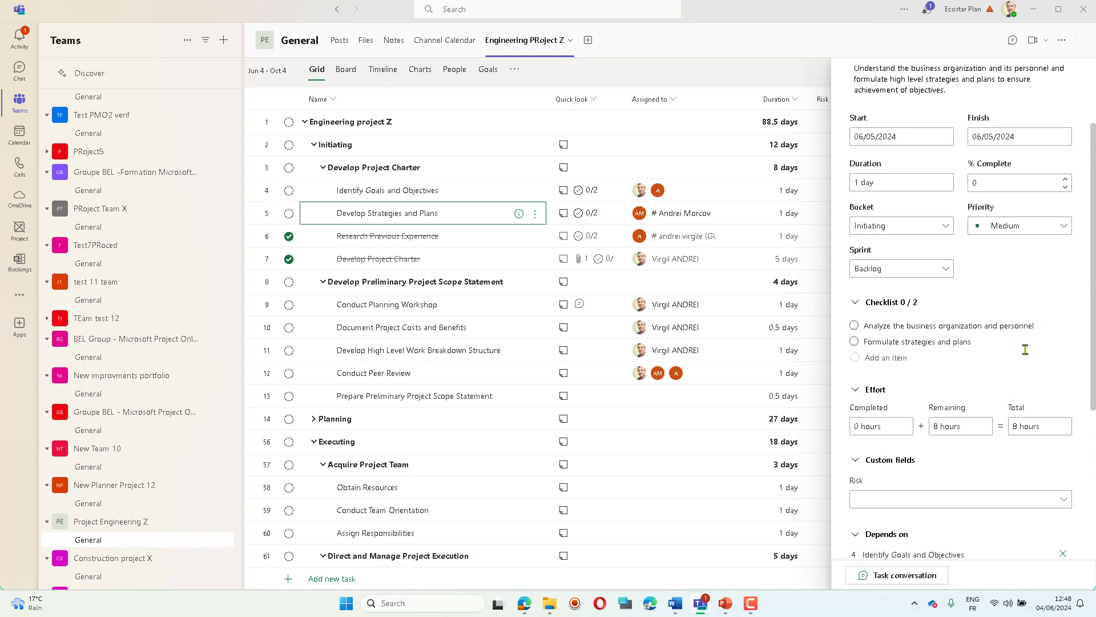
pyautogui.click(904, 429)
pyautogui.write('4')
pyautogui.click(1029, 470)
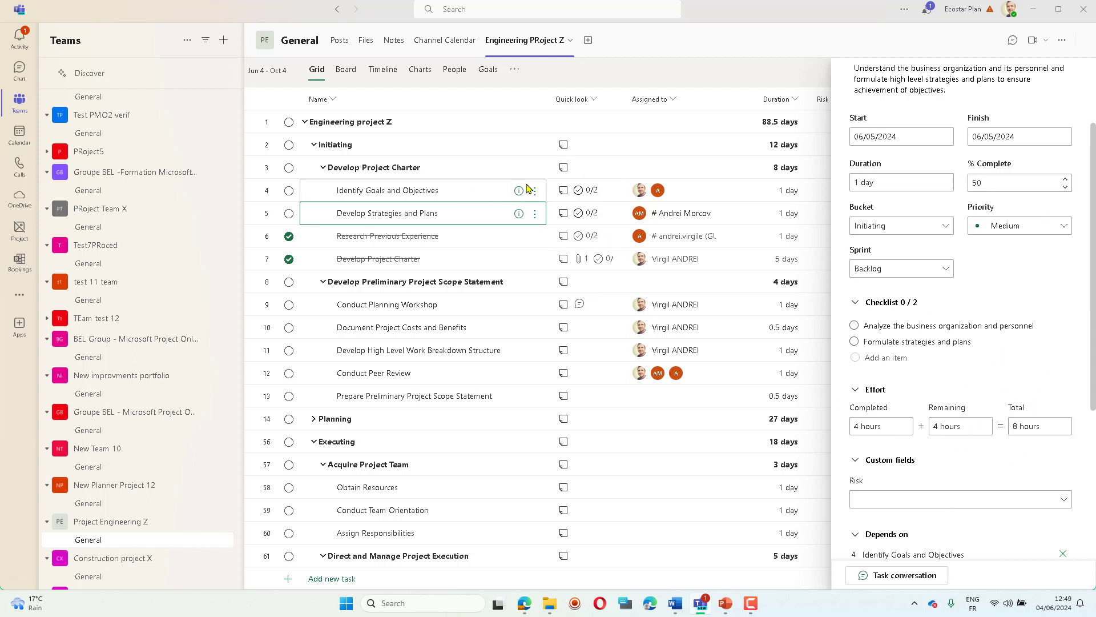
# Set the % complete of the Identify Goals and Objectives task to 10 in the grid
pyautogui.click(512, 194)
pyautogui.scroll(3, 1040, 151)
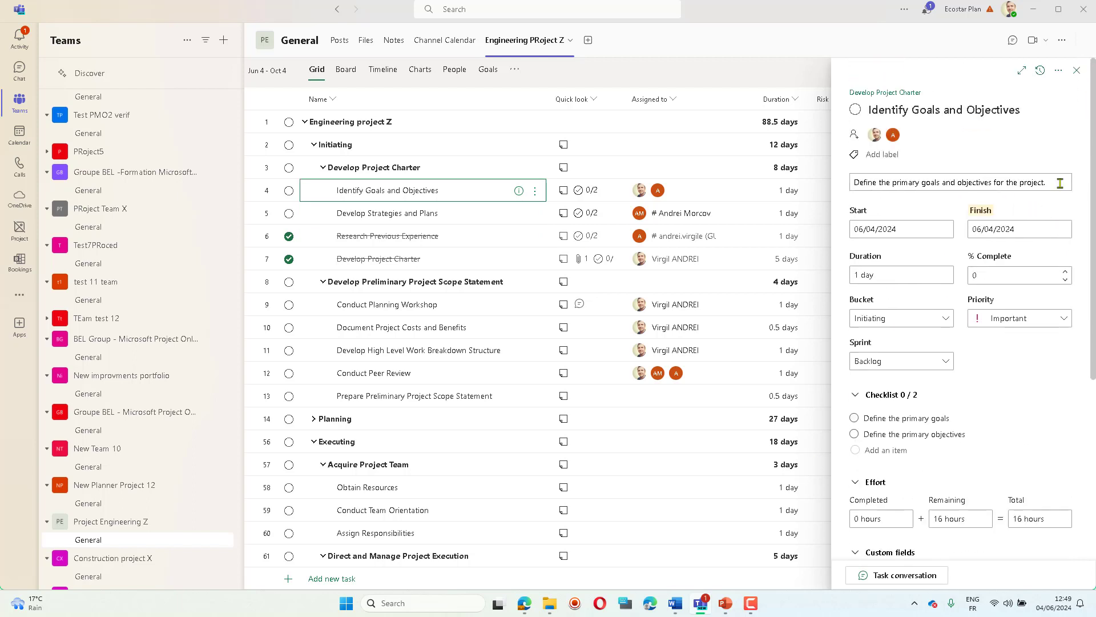
pyautogui.click(1078, 78)
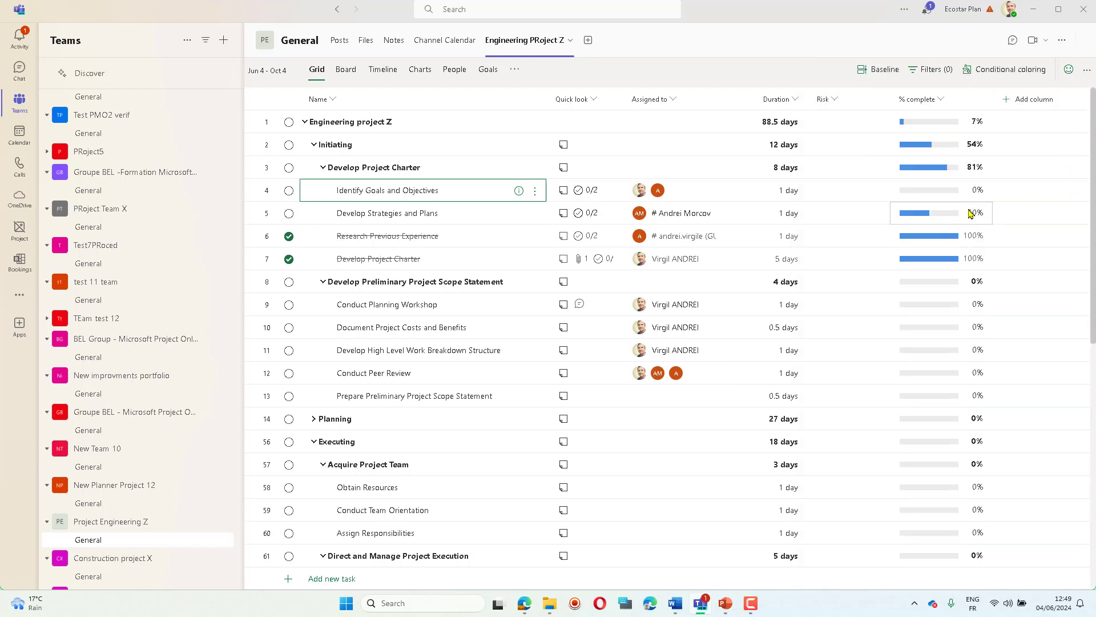
pyautogui.click(976, 190)
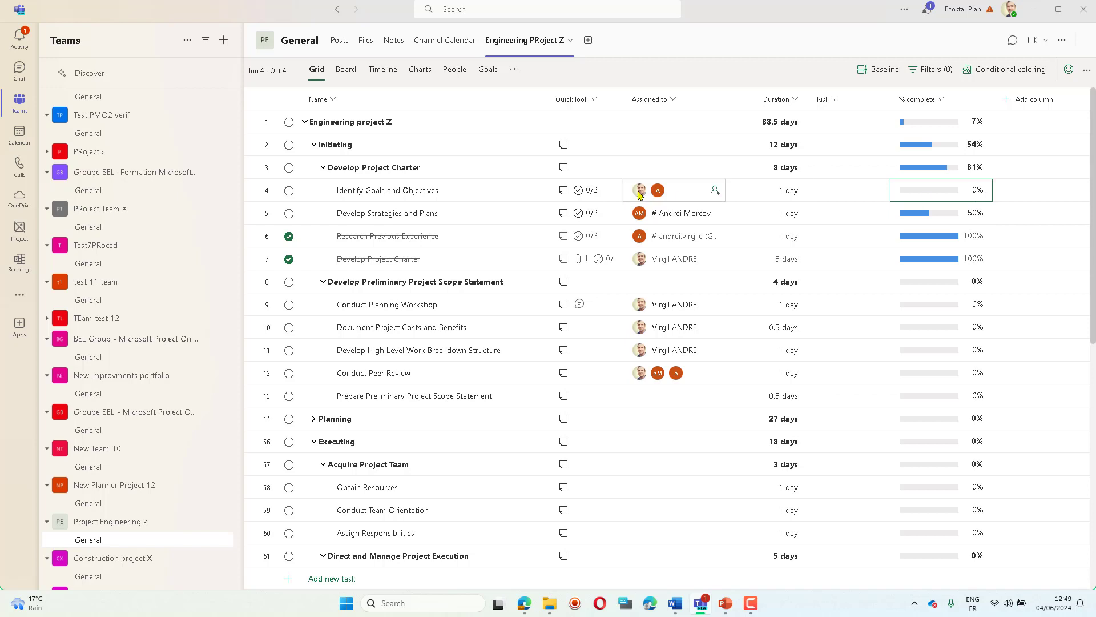
pyautogui.write('10')
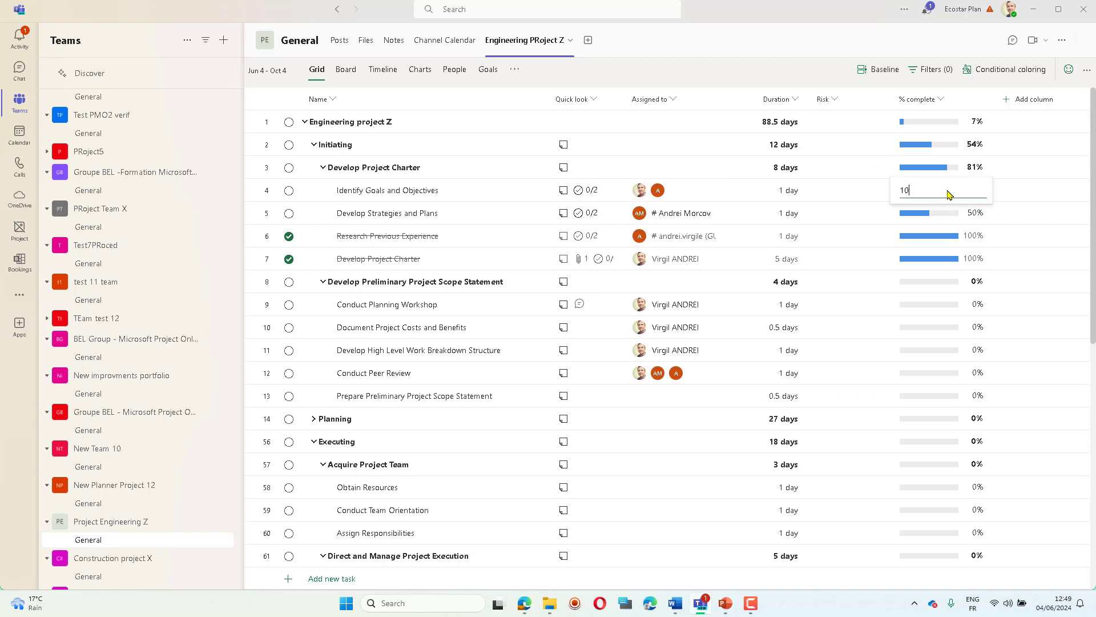
pyautogui.press('Return')
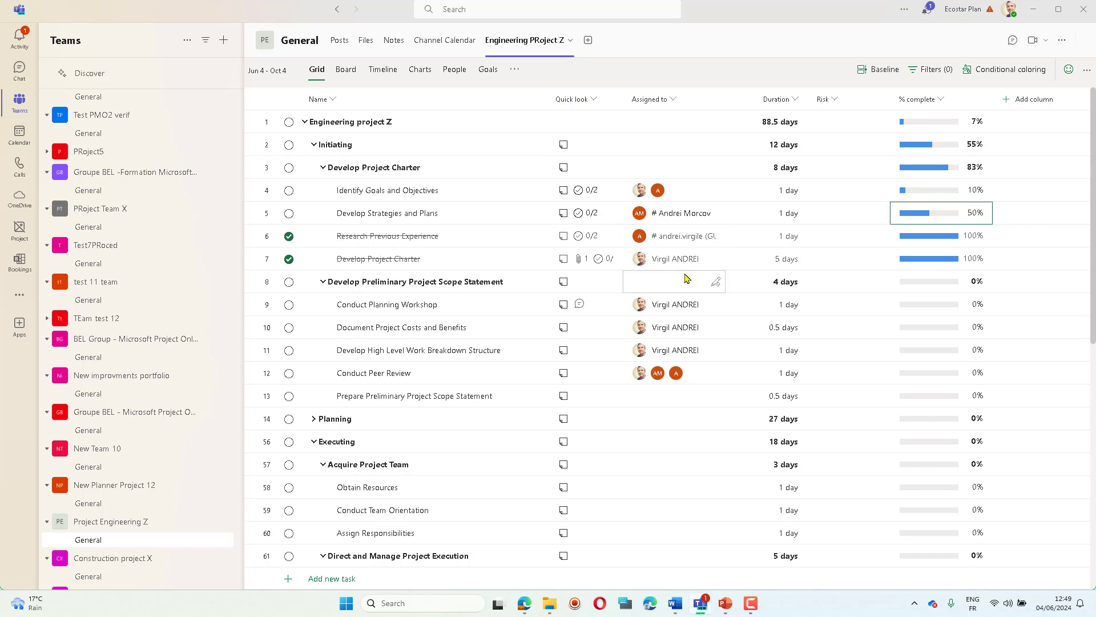
# Collapse the Initiating phase and look over the progress of the Executing tasks
pyautogui.click(321, 149)
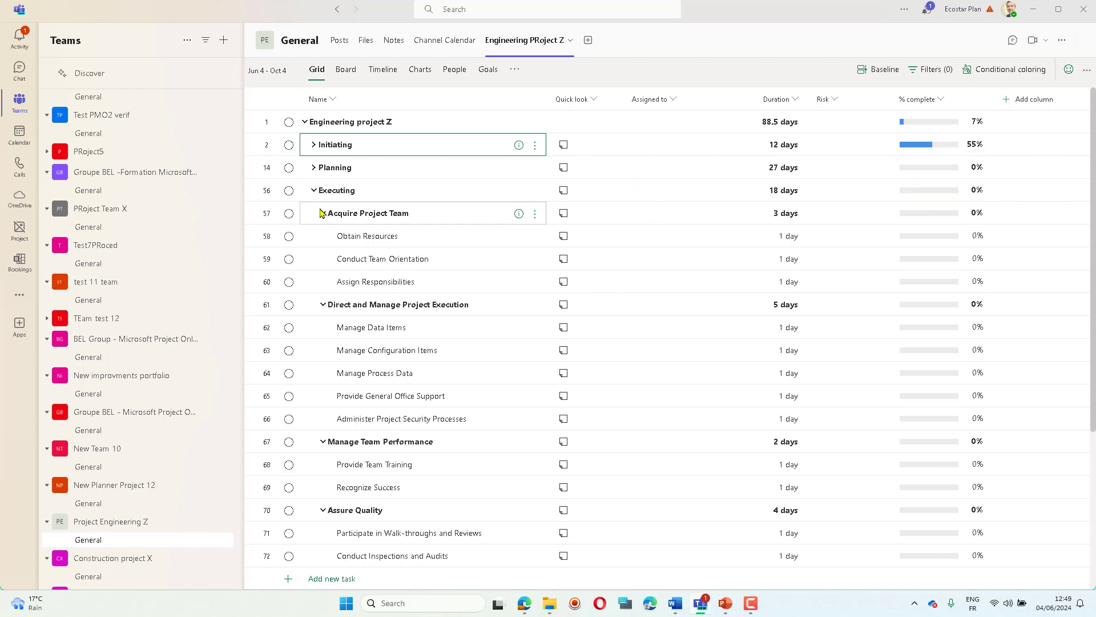
pyautogui.click(320, 215)
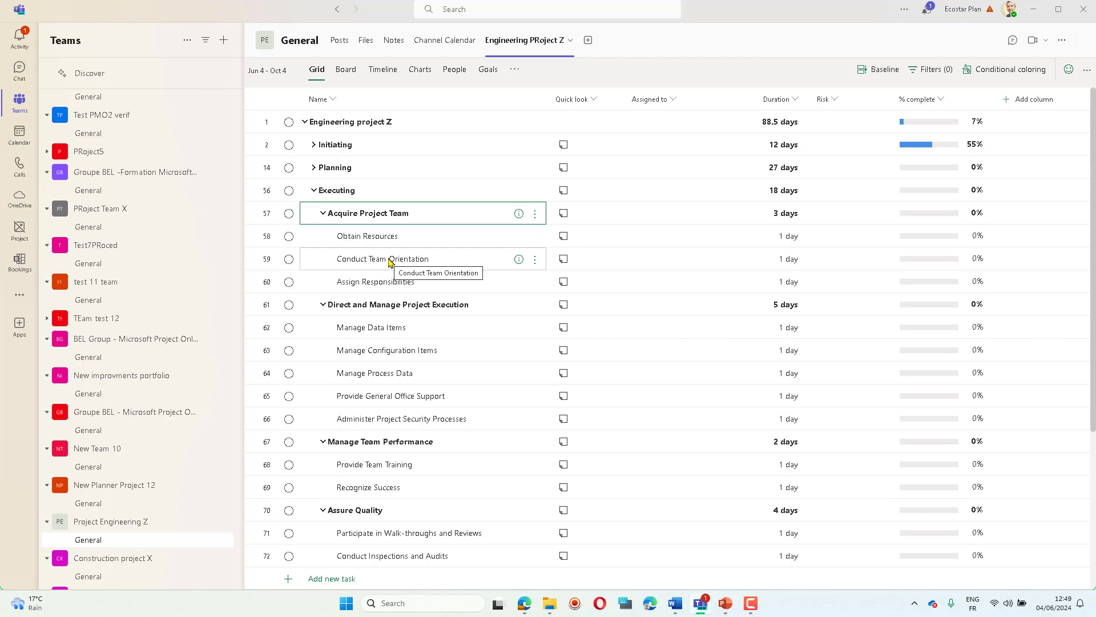
pyautogui.scroll(-4, 464, 269)
pyautogui.scroll(4, 455, 240)
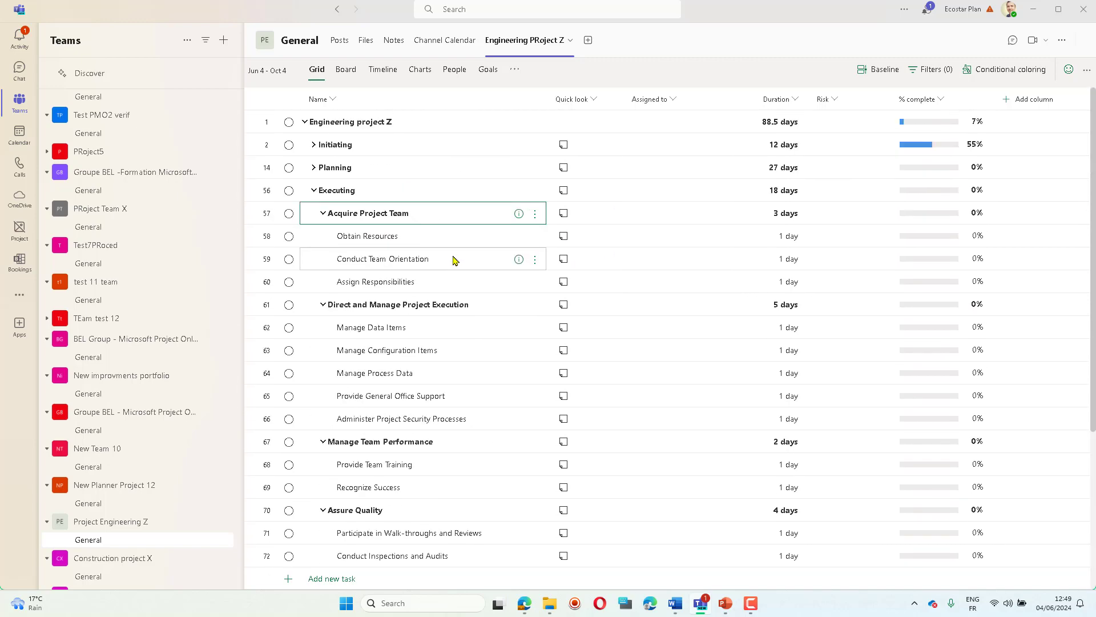